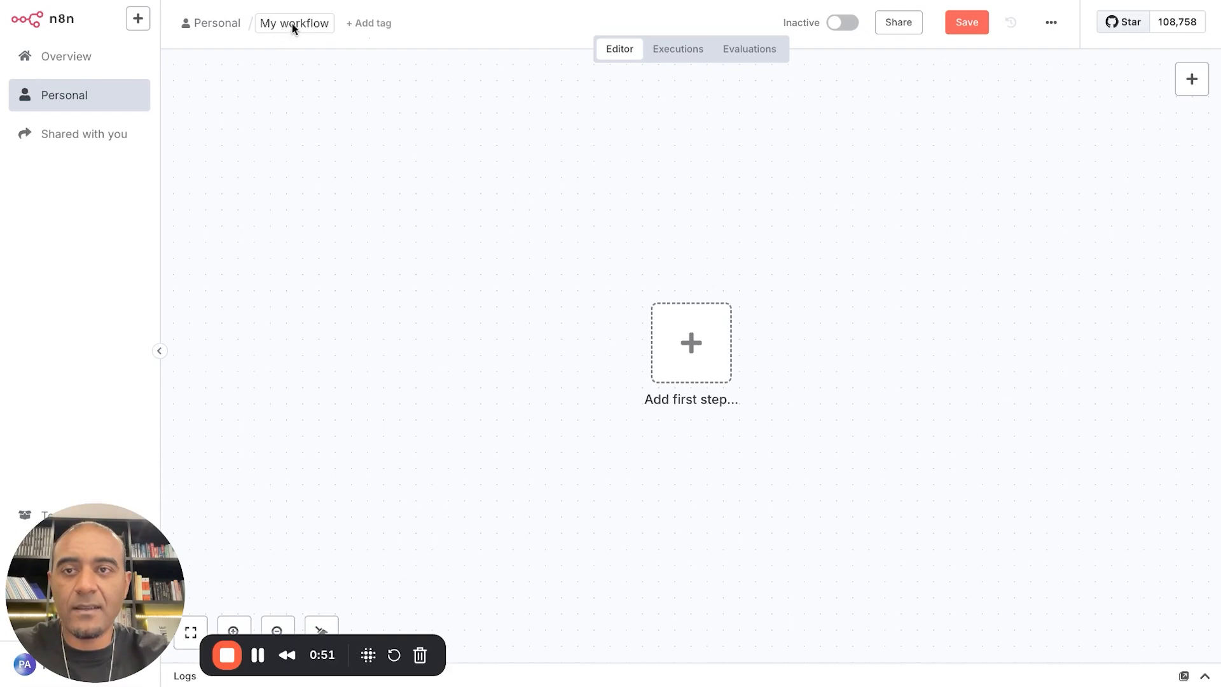
Step: Rename the workflow as agata_nutricionista
{"action": "left_click", "coordinate": [296, 23]}
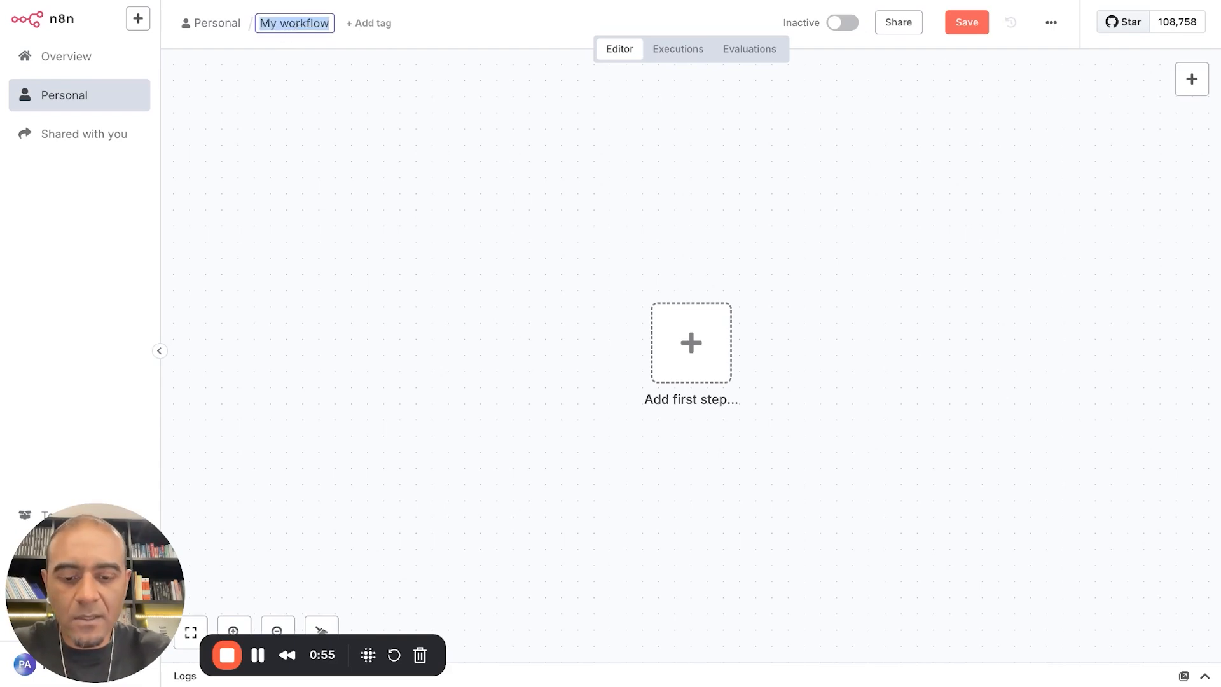
{"action": "type", "text": "a"}
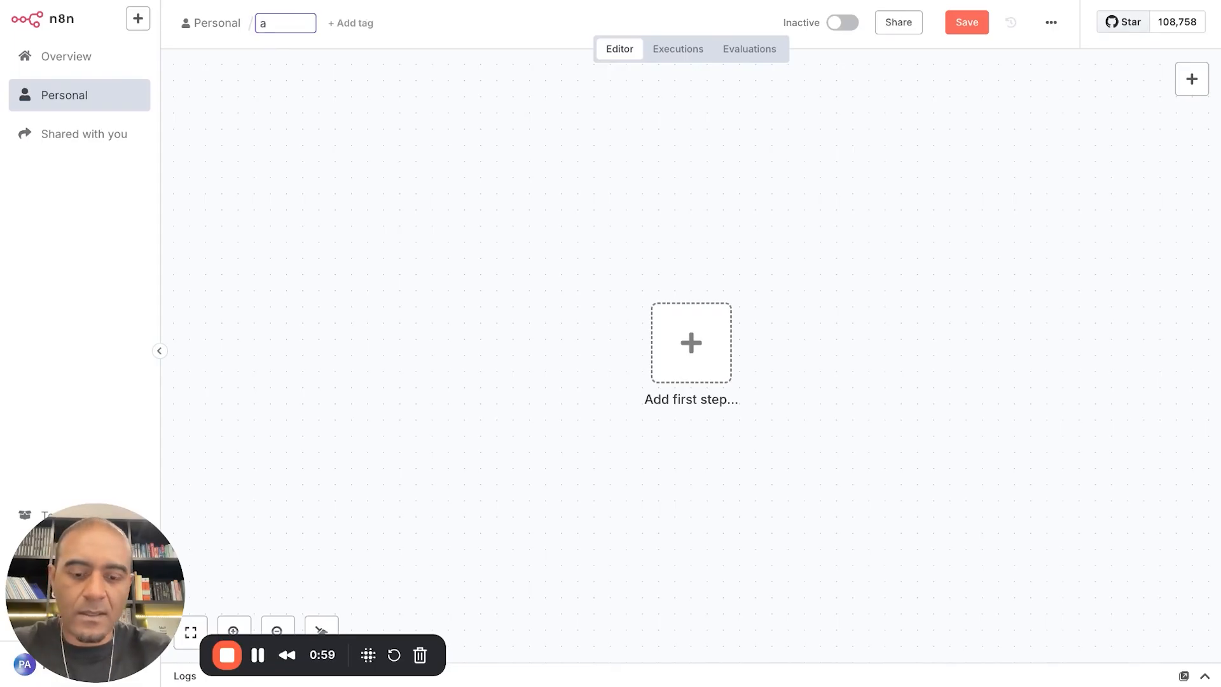
{"action": "type", "text": "gata_nutri"}
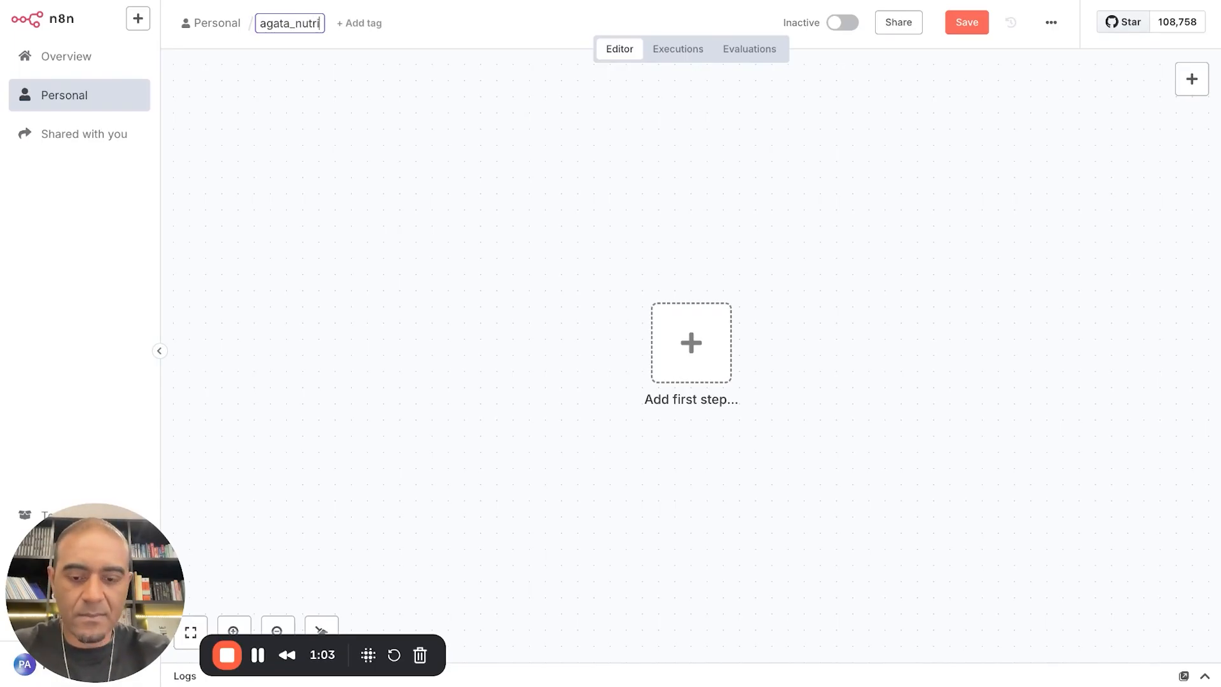
{"action": "type", "text": "cionista"}
{"action": "key", "text": "Return"}
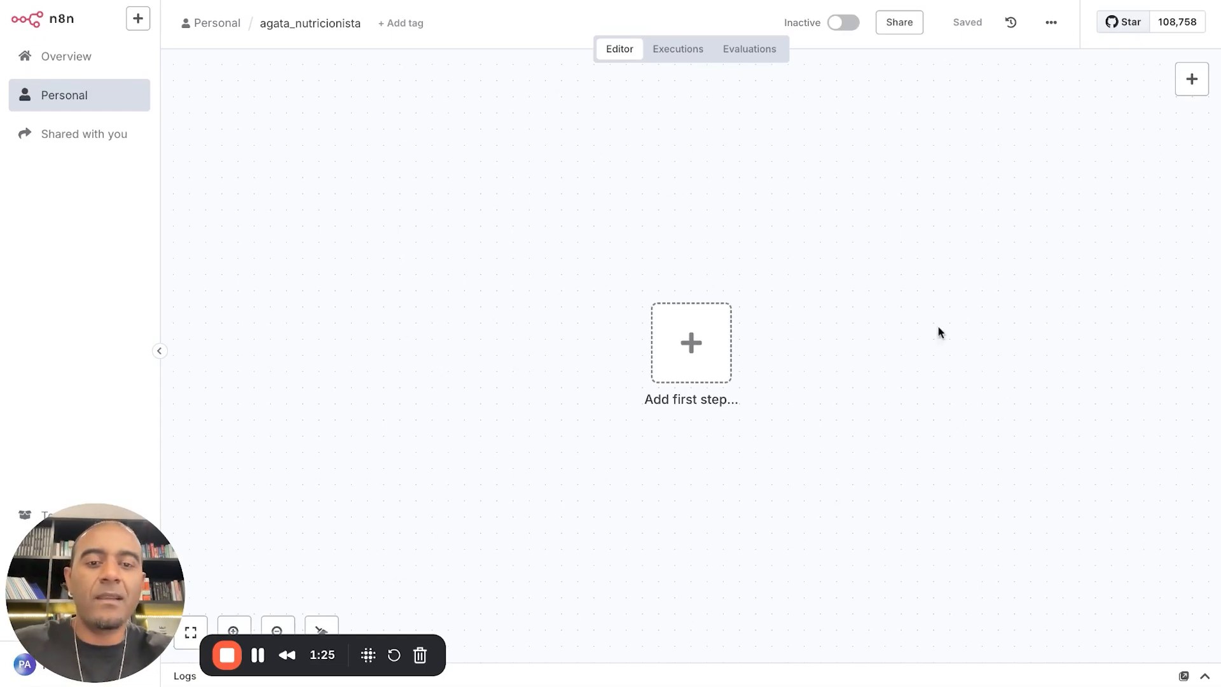
Step: Add a Telegram trigger that starts the workflow on a message and open its credential choices
{"action": "mouse_move", "coordinate": [1191, 119]}
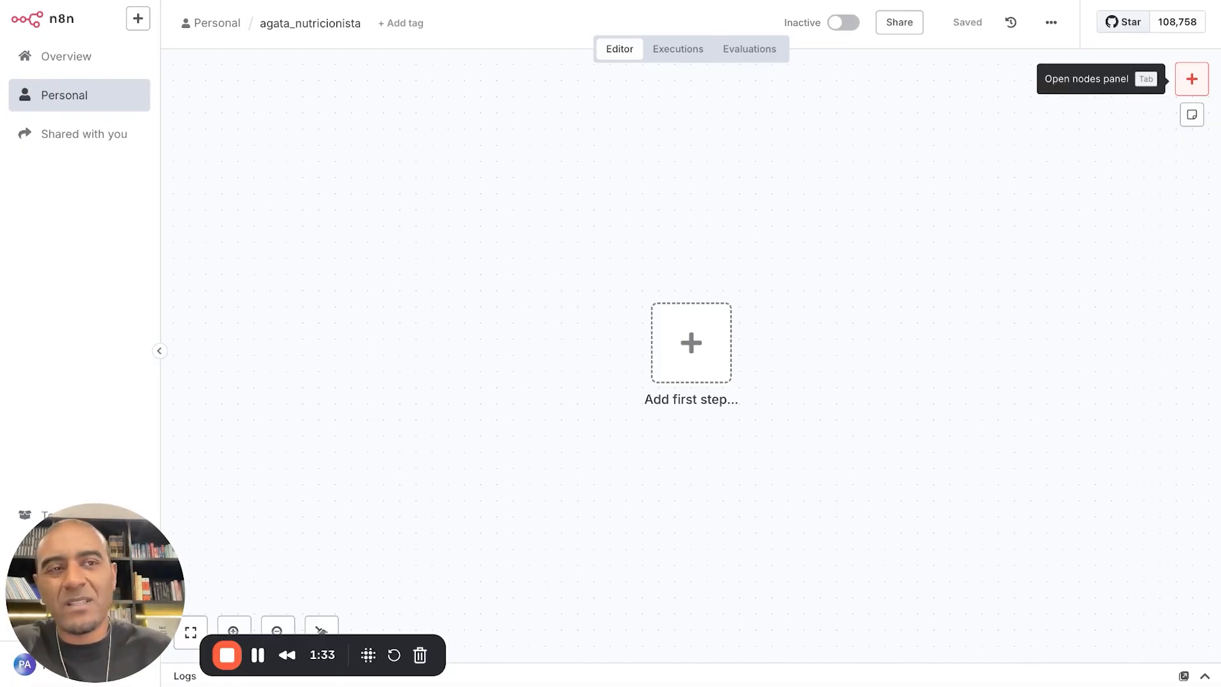
{"action": "left_click", "coordinate": [1192, 79]}
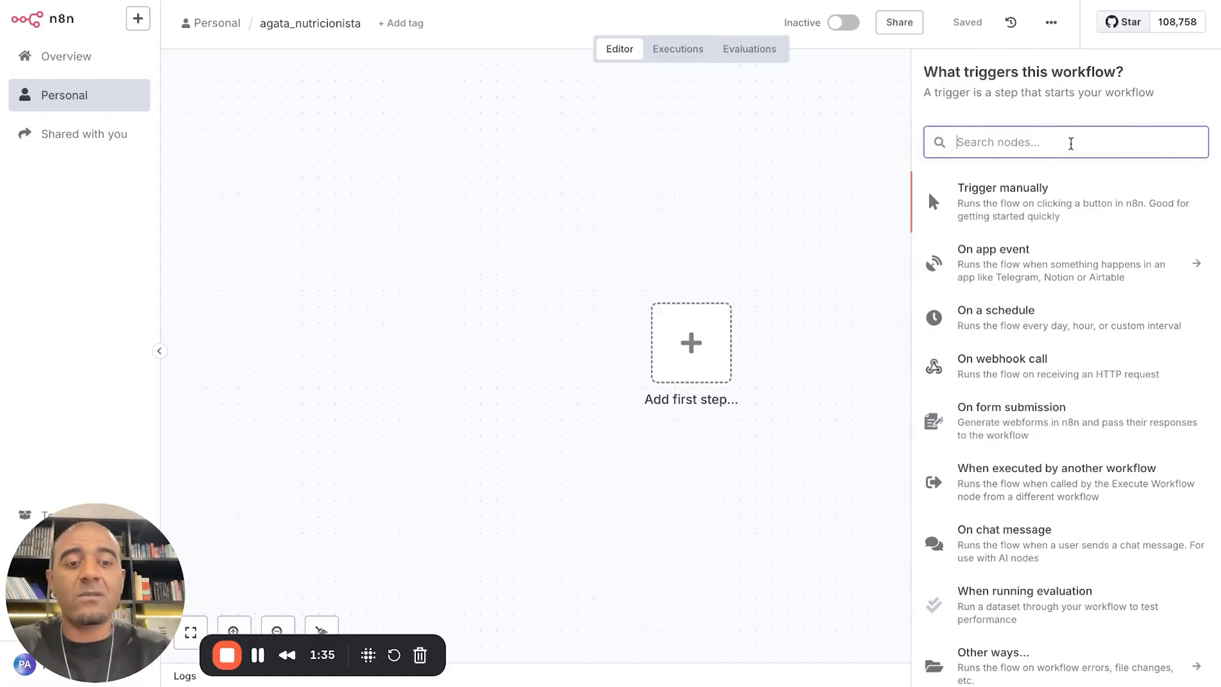
{"action": "type", "text": "tele"}
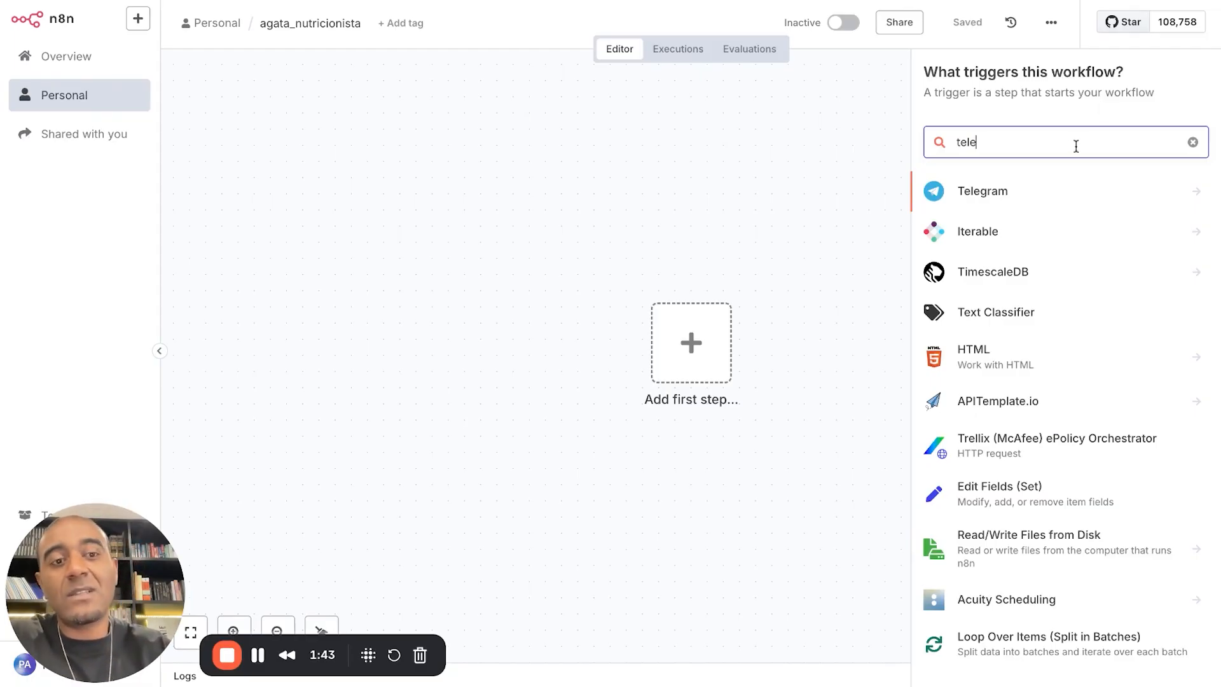
{"action": "left_click", "coordinate": [1032, 201]}
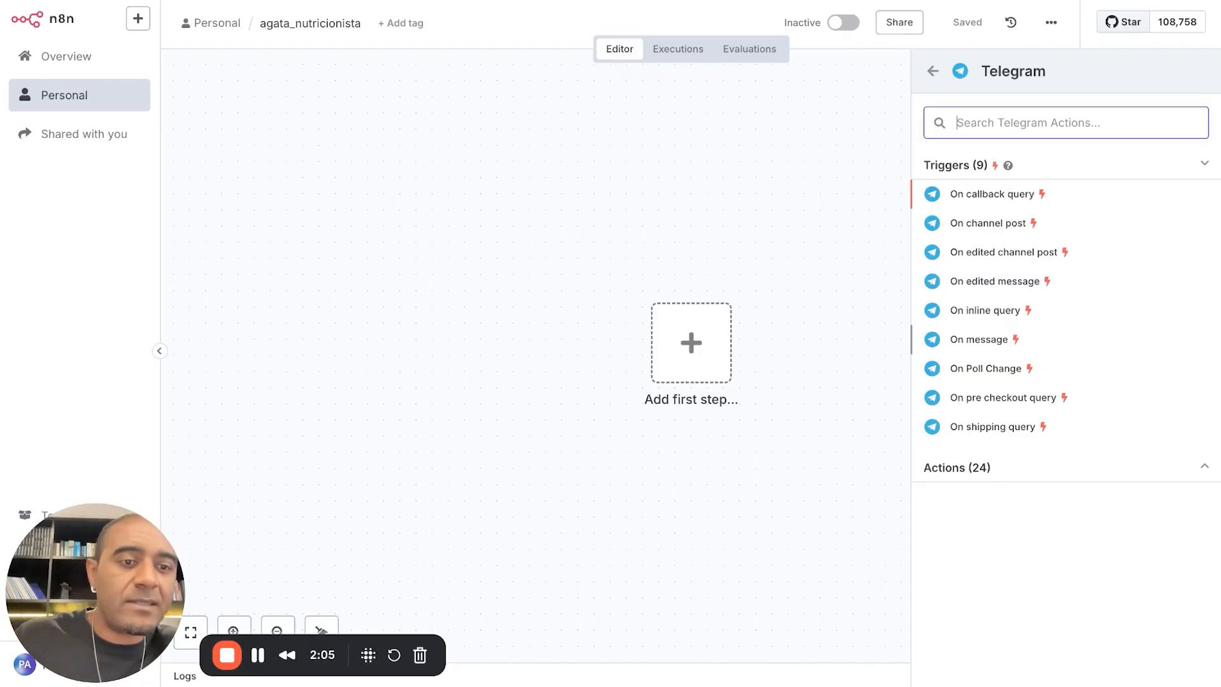
{"action": "left_click", "coordinate": [979, 339]}
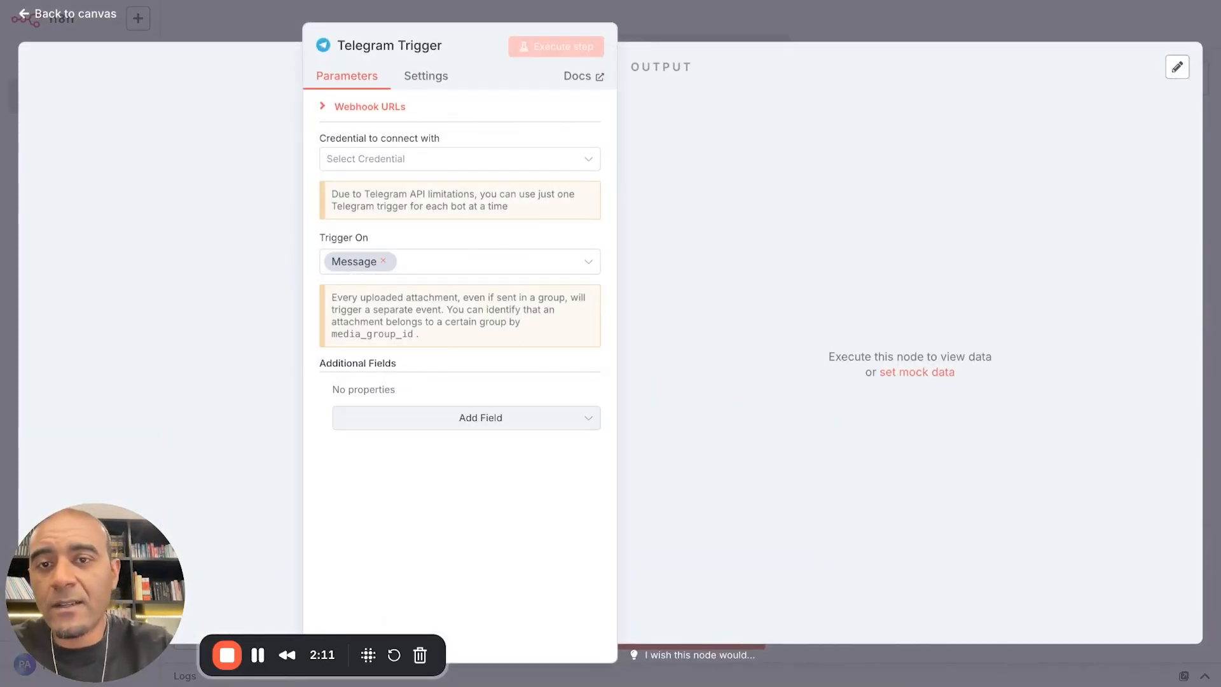
{"action": "left_click", "coordinate": [527, 165]}
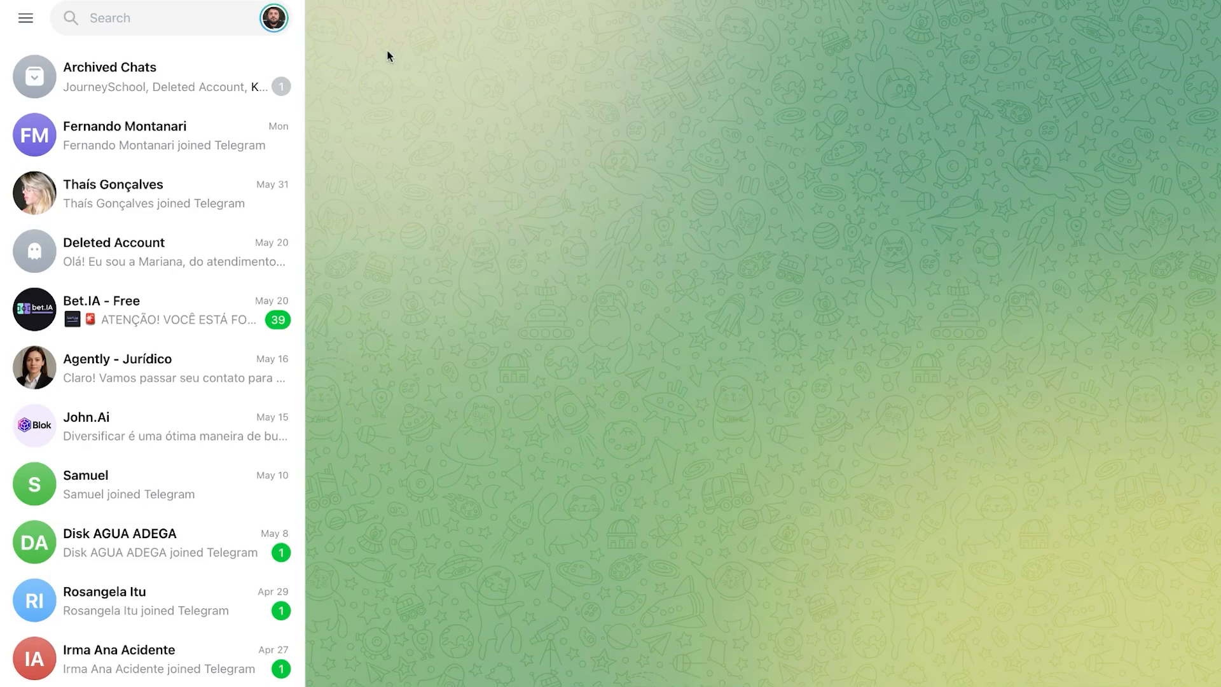
Step: Switch to Telegram, search for BotFather, and start a chat with the verified bot
{"action": "left_click", "coordinate": [199, 19]}
{"action": "type", "text": "botf"}
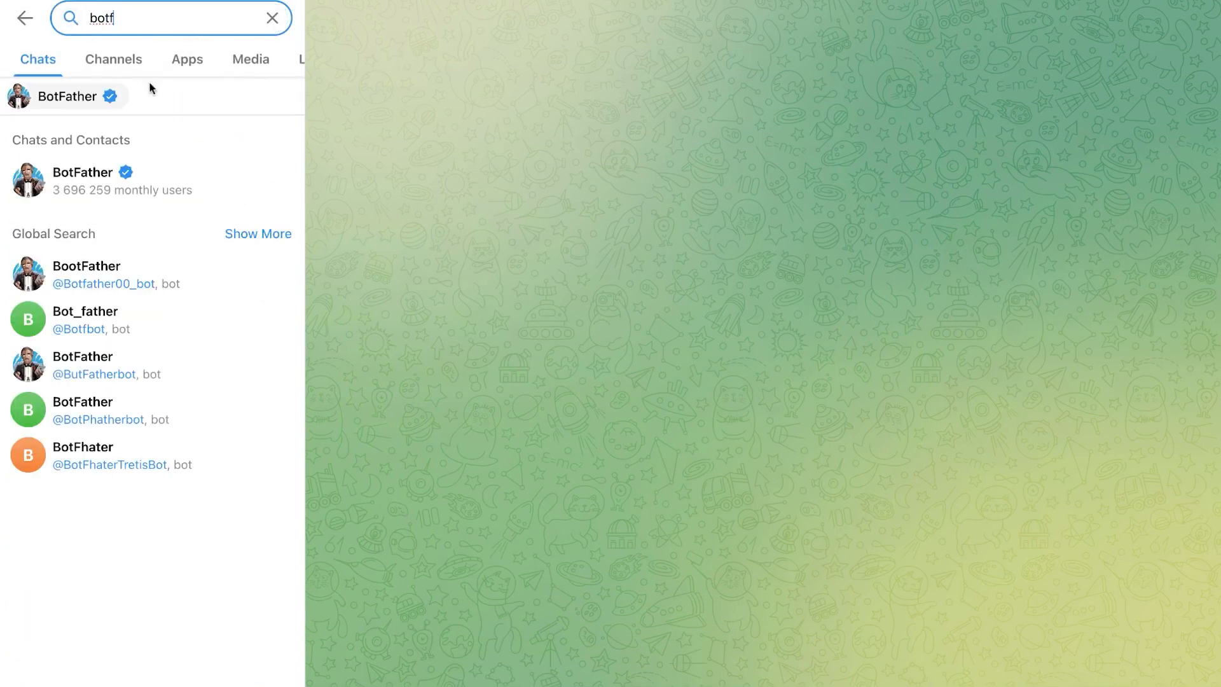
{"action": "left_click", "coordinate": [87, 178]}
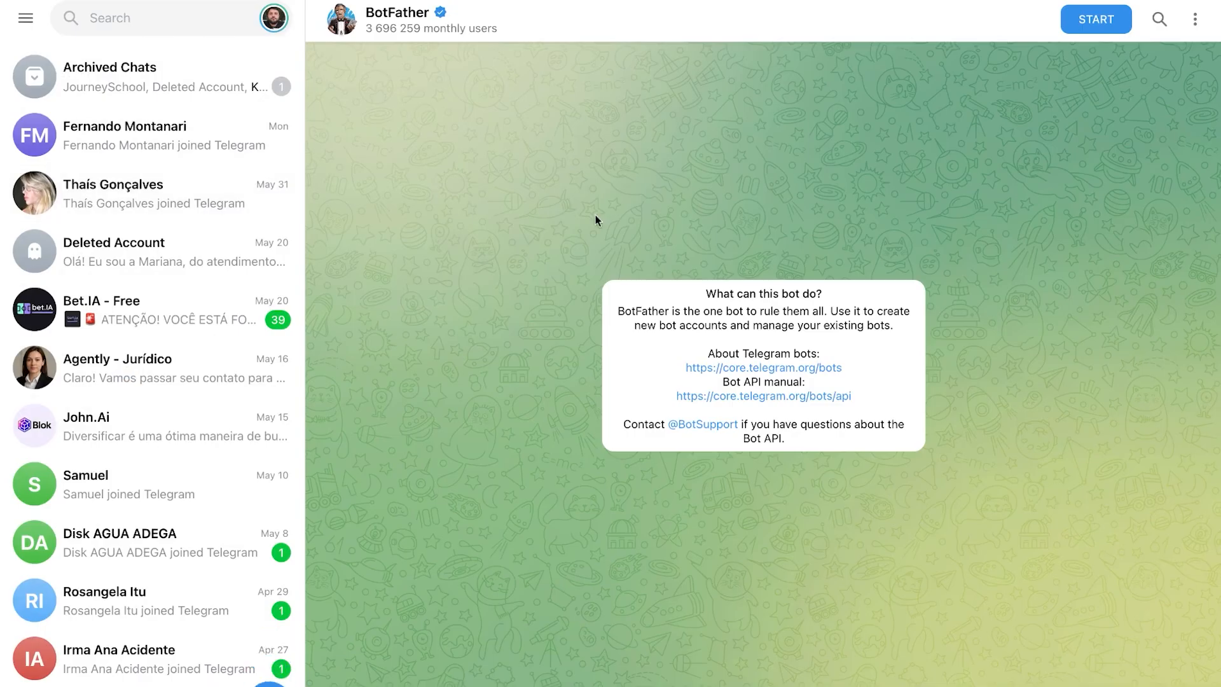
{"action": "left_click", "coordinate": [1117, 24]}
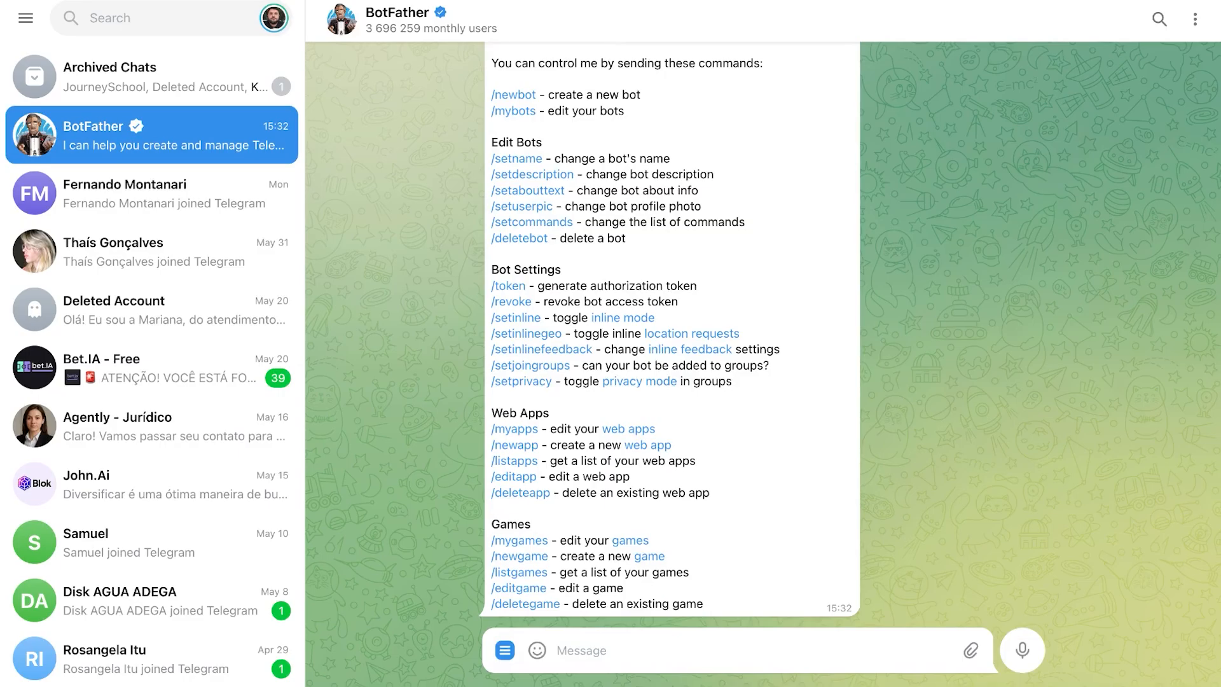
Step: Request a new bot from BotFather with /newbot and name it AgataBot
{"action": "type", "text": "/newbot"}
{"action": "key", "text": "Return"}
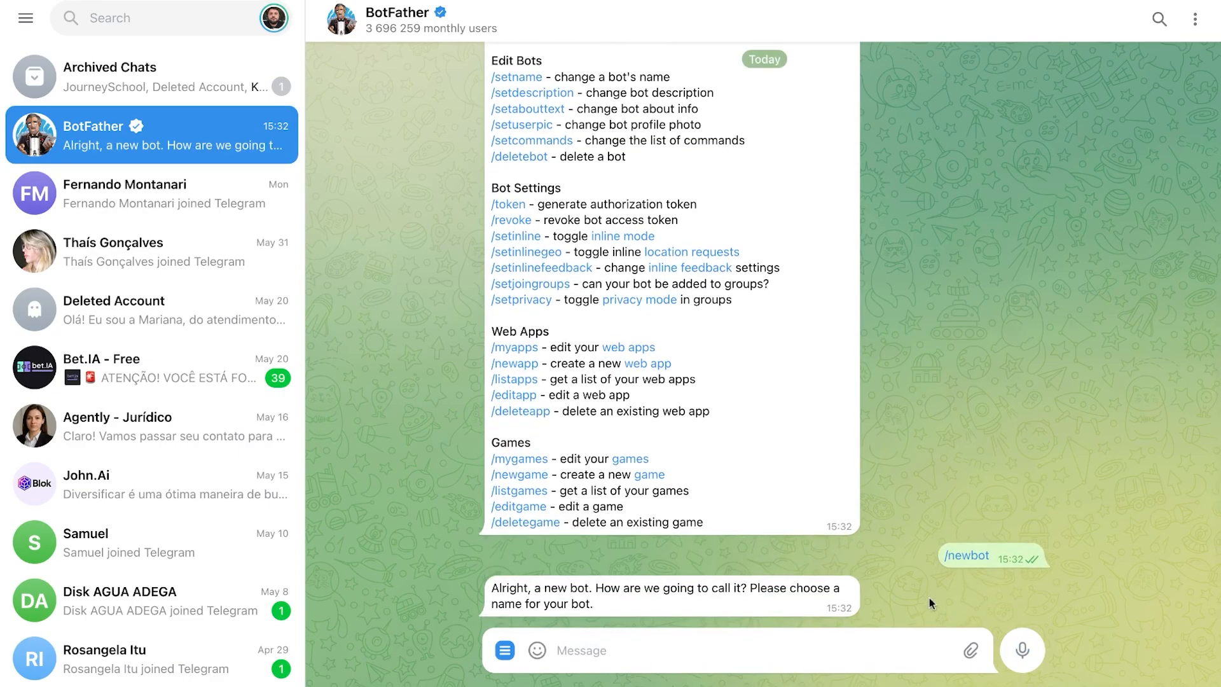
{"action": "type", "text": "a"}
{"action": "key", "text": "BackSpace"}
{"action": "type", "text": "Agata"}
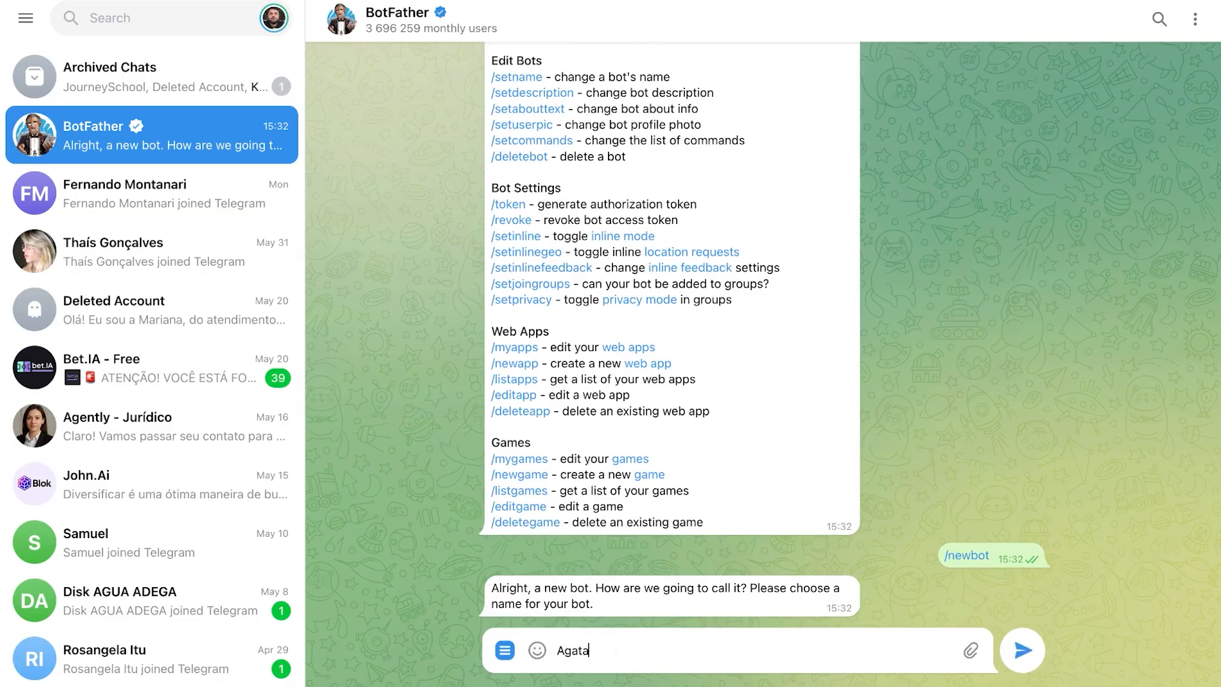
{"action": "type", "text": "Bot"}
{"action": "key", "text": "Return"}
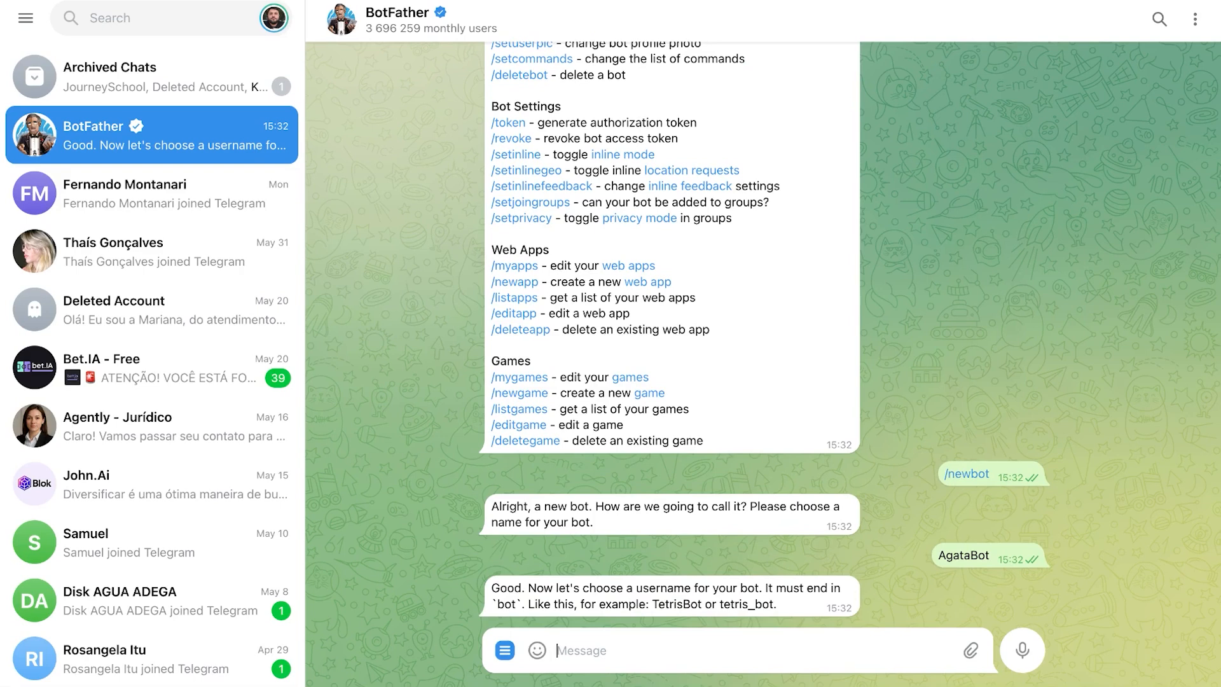
Step: Try to register the username Agatabot for the new bot
{"action": "type", "text": "a"}
{"action": "key", "text": "BackSpace"}
{"action": "type", "text": "Agatabot"}
{"action": "key", "text": "Return"}
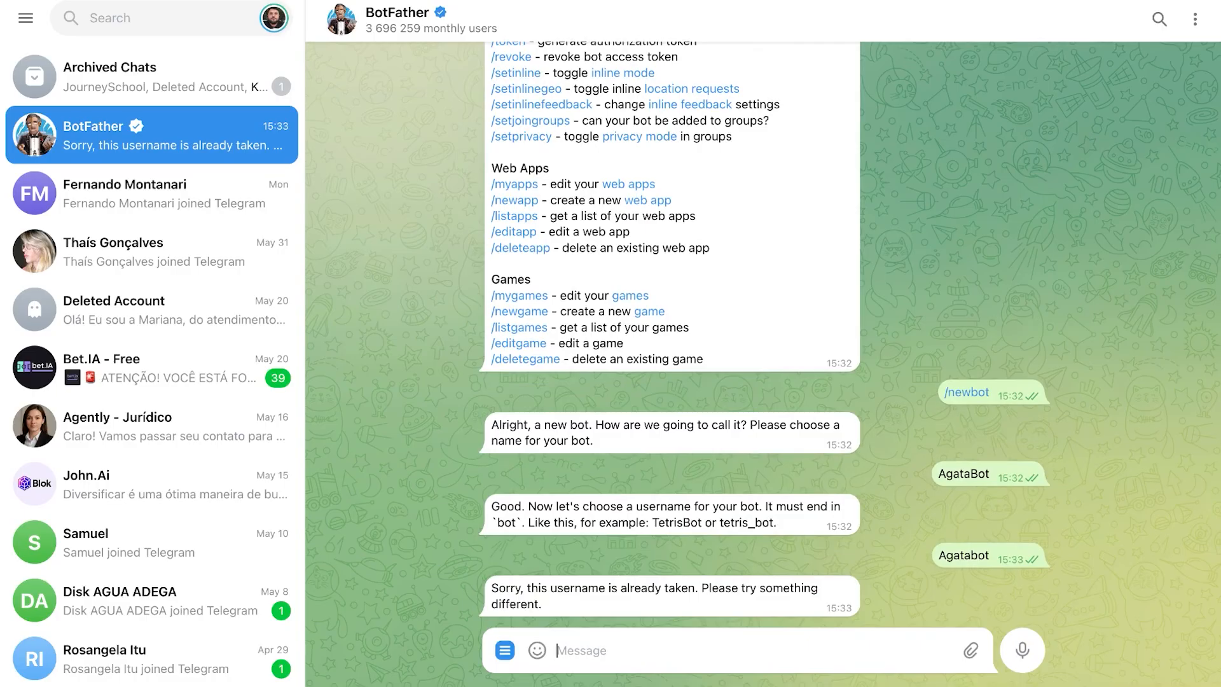
Step: Submit AgataNutricionistabot as the new bot's username
{"action": "type", "text": "AgataNutricions"}
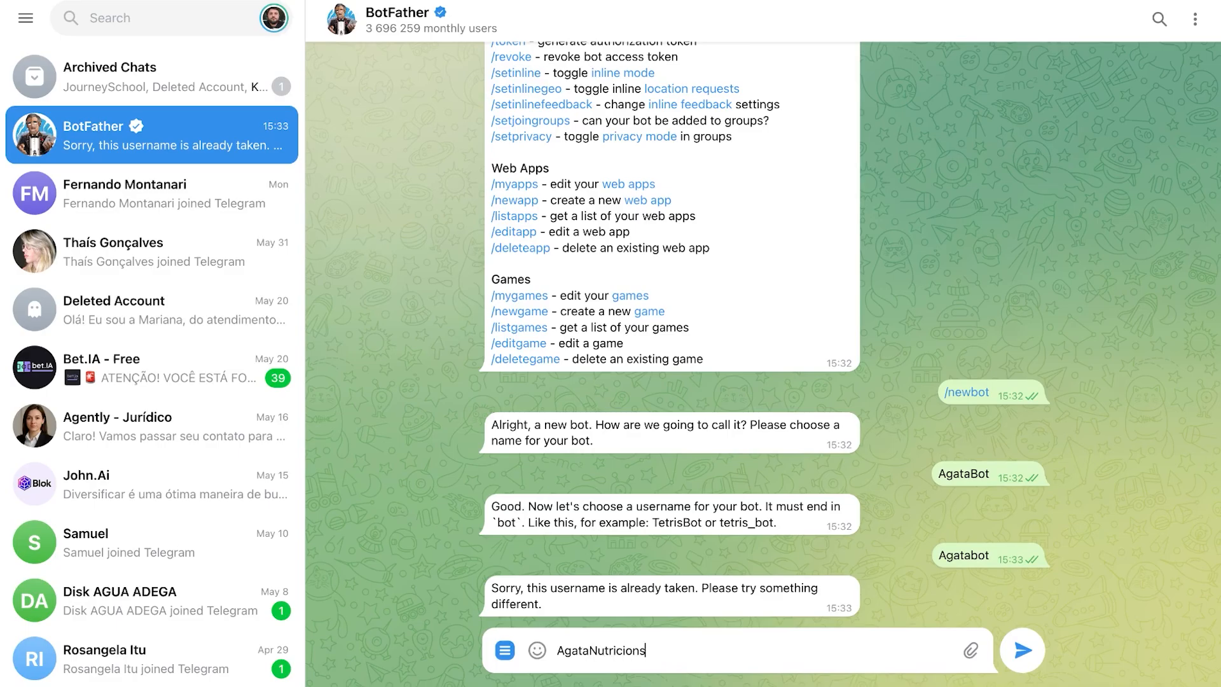
{"action": "key", "text": "BackSpace"}
{"action": "type", "text": "istabot"}
{"action": "key", "text": "Return"}
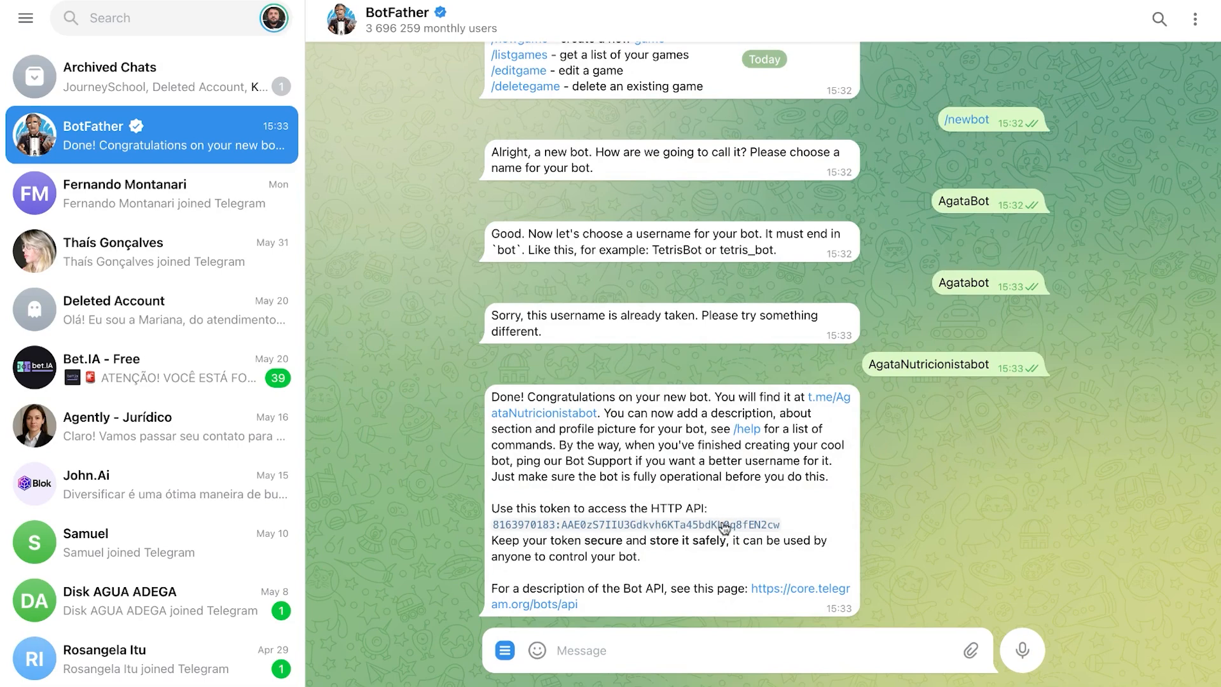
Step: Copy the bot's API token, switch back to n8n, and paste it as the access token of a new Telegram credential
{"action": "left_click_drag", "start_coordinate": [797, 528], "coordinate": [492, 526]}
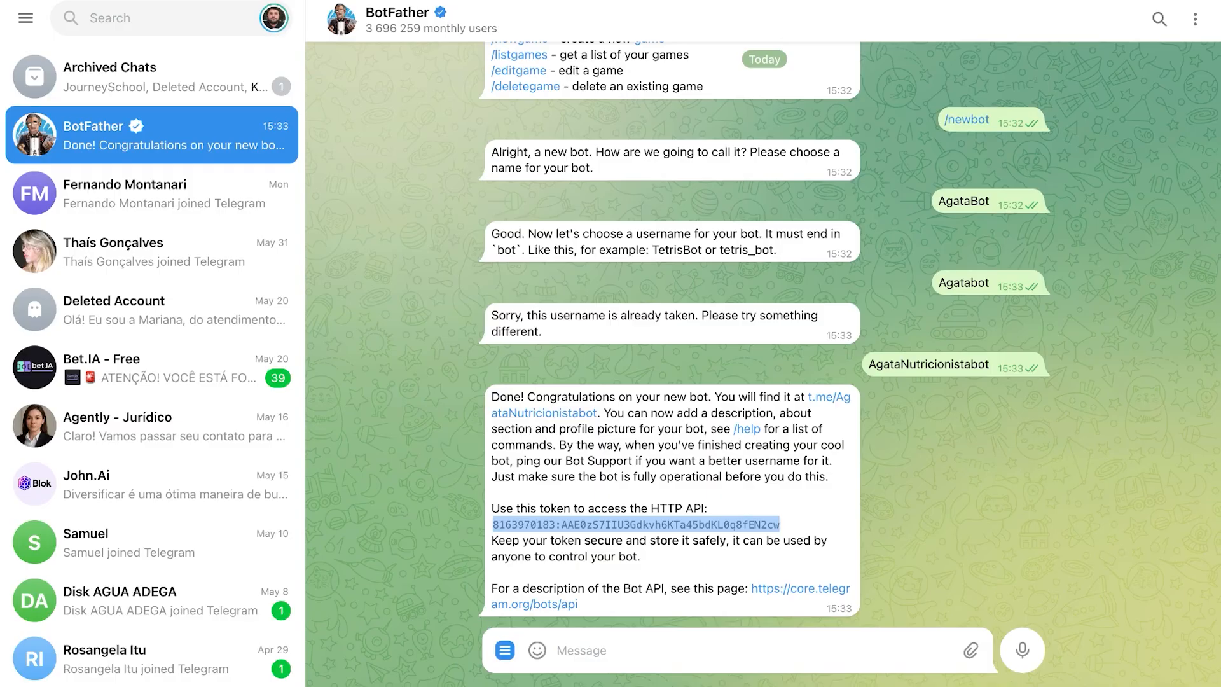
{"action": "left_click", "coordinate": [1029, 2]}
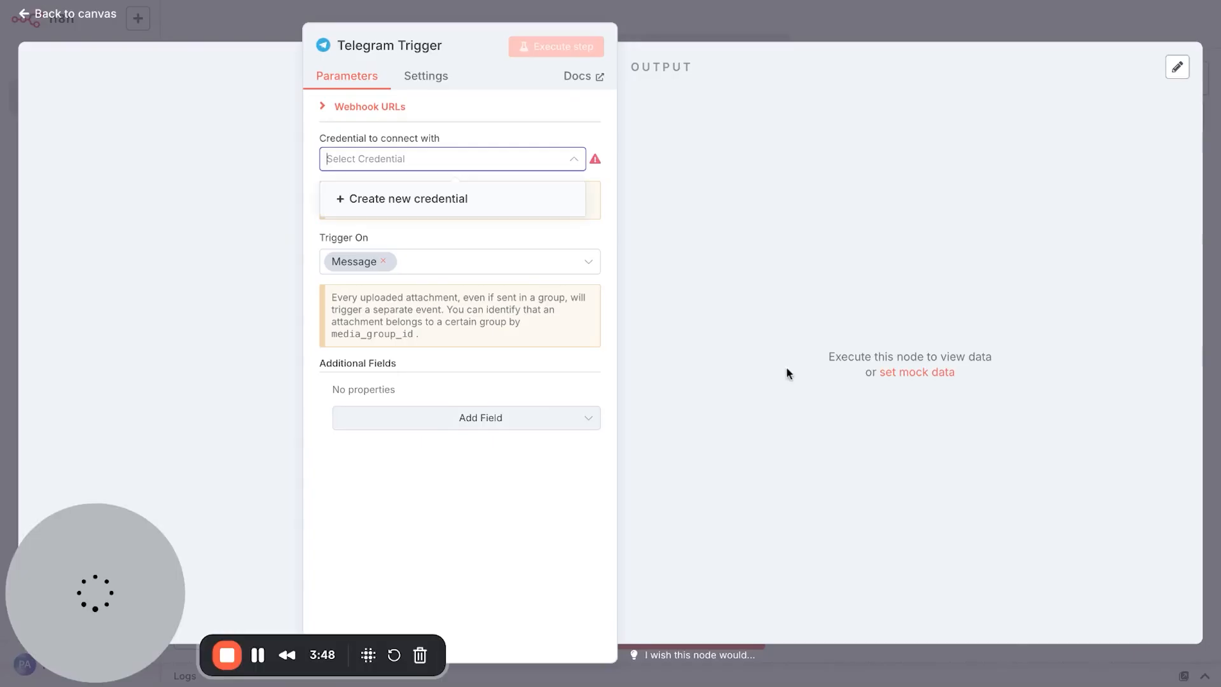
{"action": "left_click", "coordinate": [489, 207]}
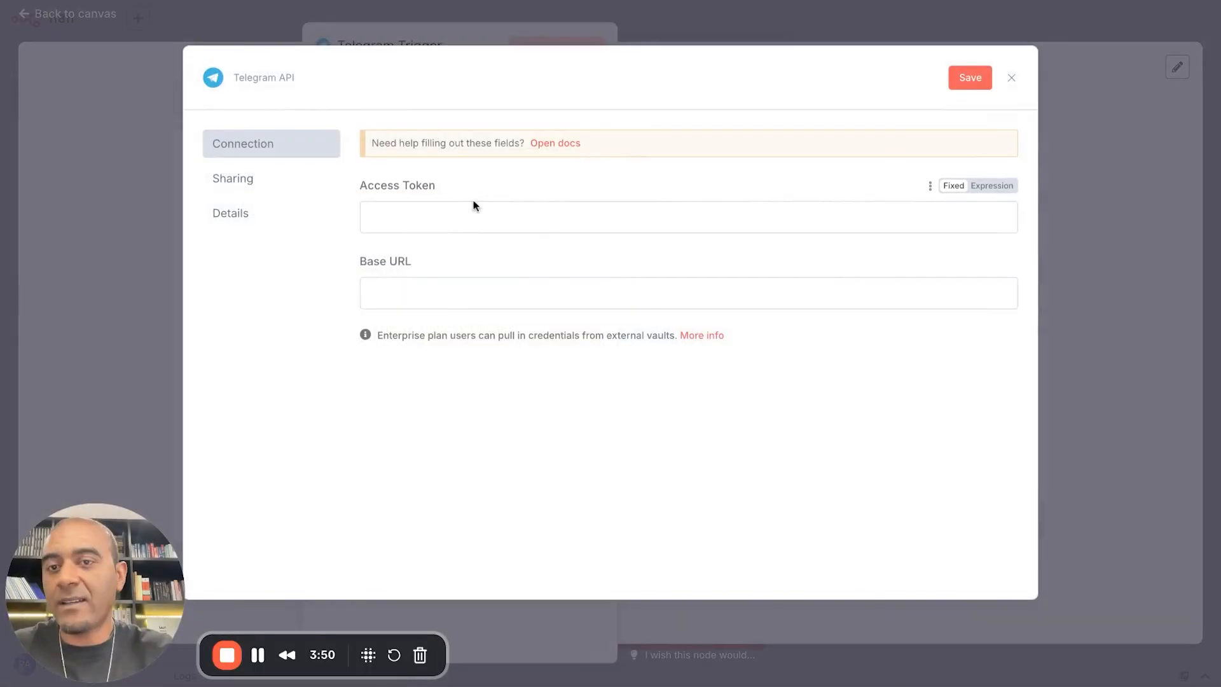
{"action": "left_click", "coordinate": [504, 224]}
{"action": "key", "text": "ctrl+v"}
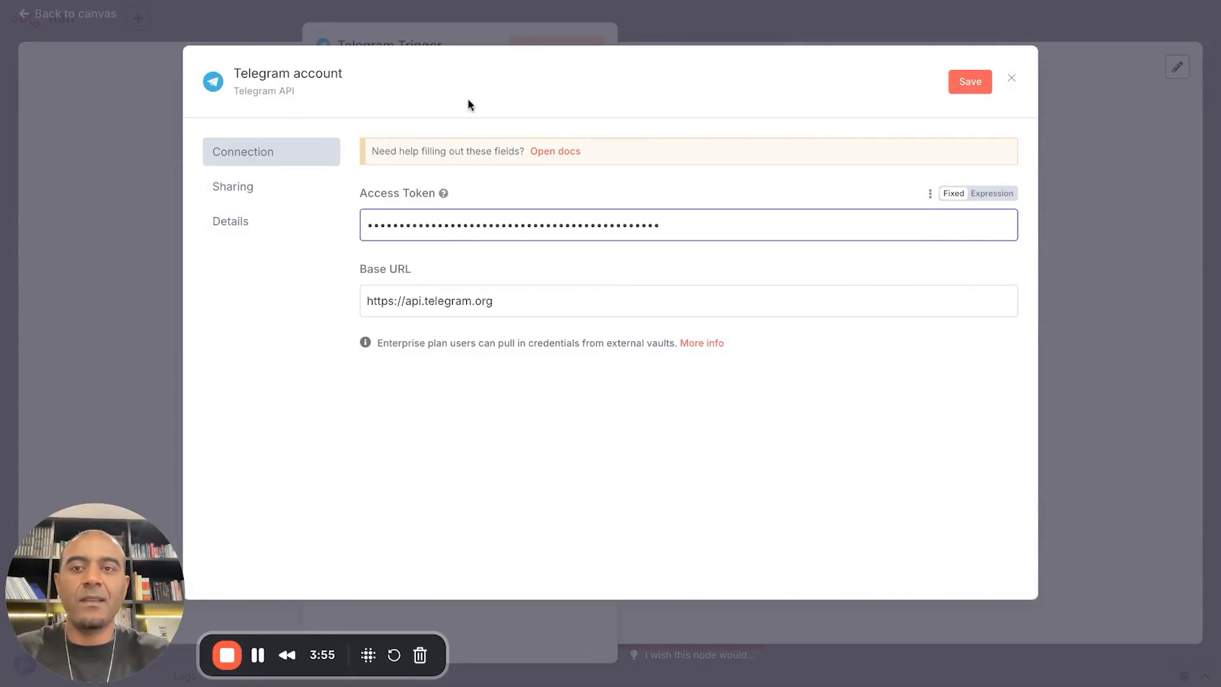
Step: Name the credential Telegram Agata, save it, and return to the workflow canvas
{"action": "left_click", "coordinate": [316, 73]}
{"action": "double_click", "coordinate": [316, 73]}
{"action": "type", "text": "Agata"}
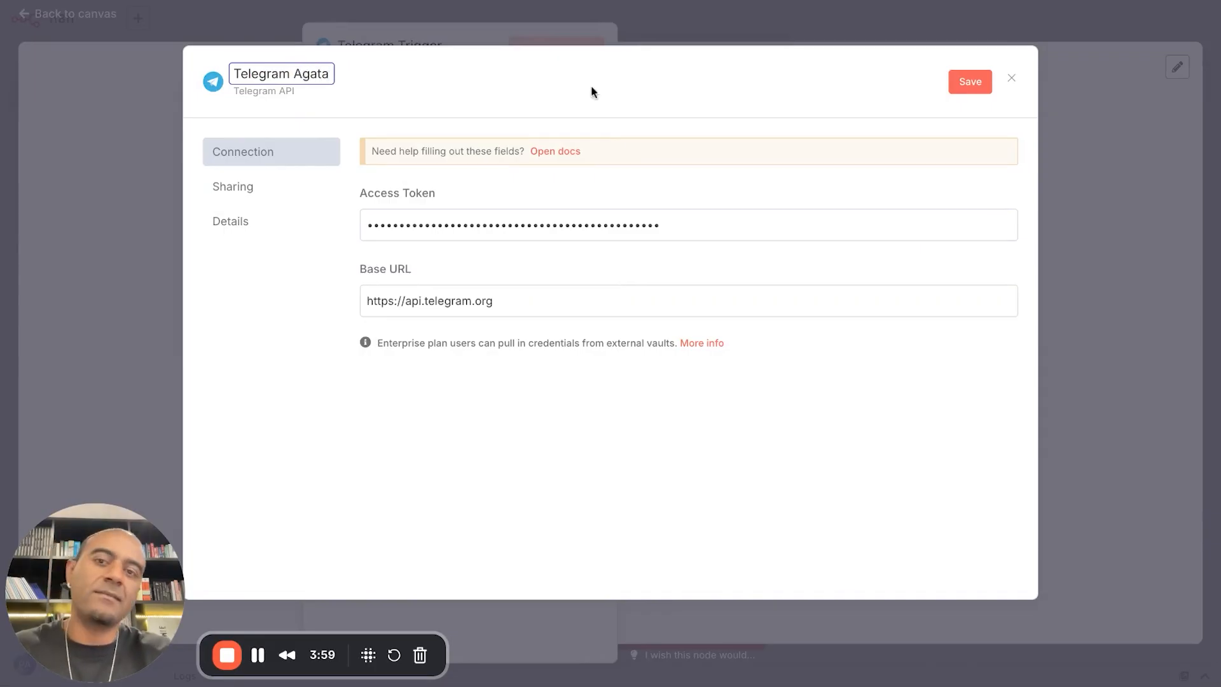
{"action": "left_click", "coordinate": [963, 86]}
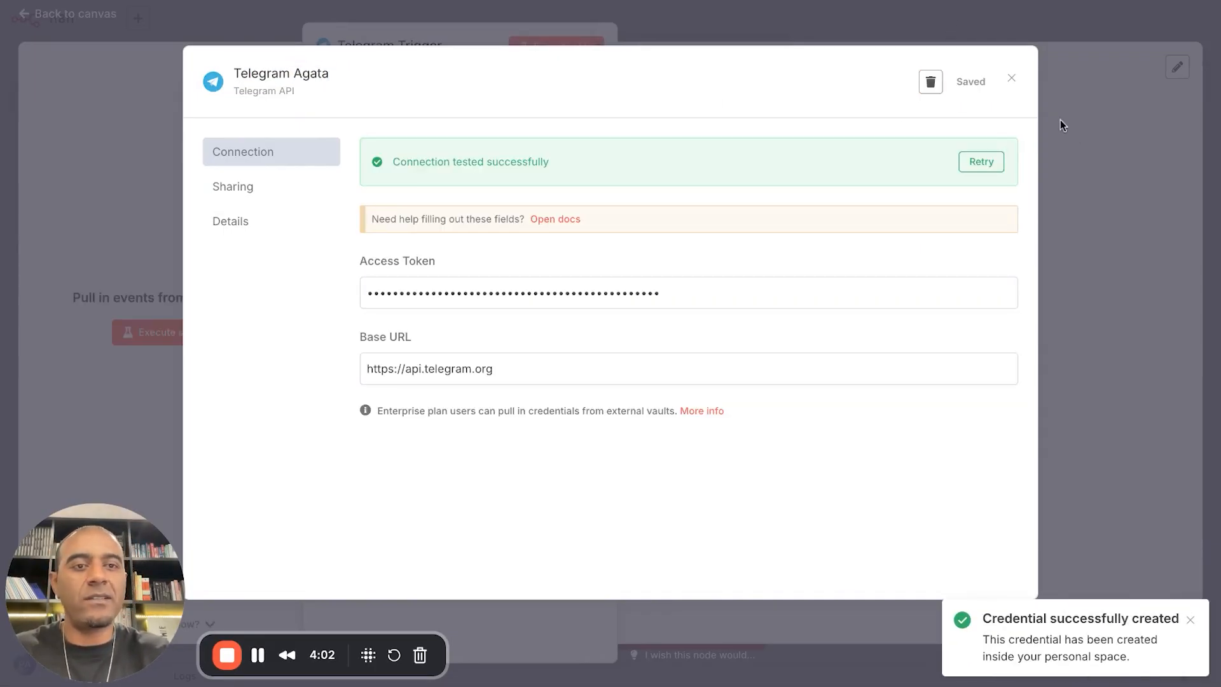
{"action": "left_click", "coordinate": [1010, 79]}
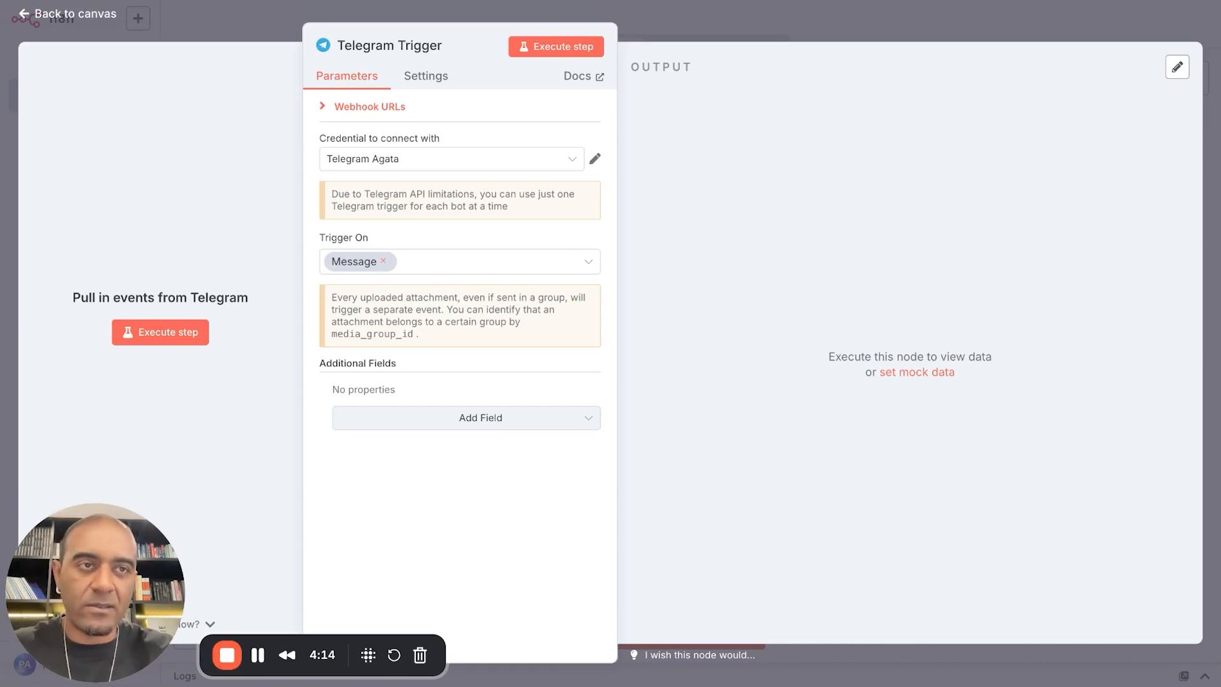
{"action": "left_click", "coordinate": [897, 28]}
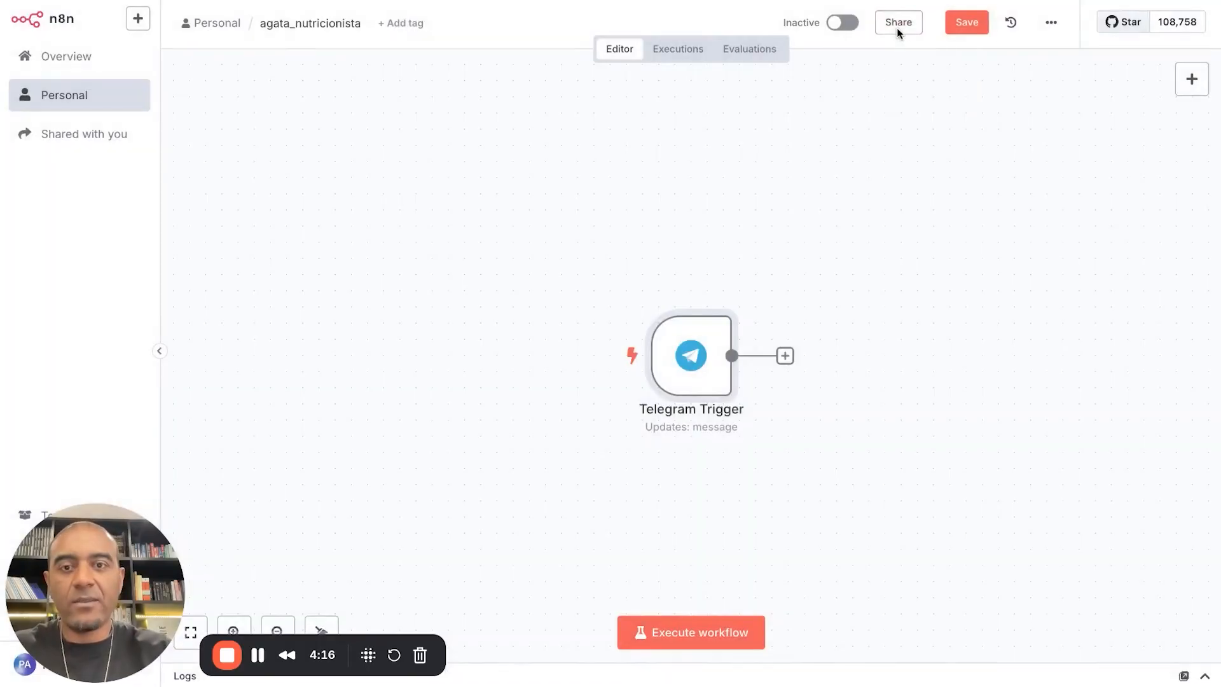
Step: Add an AI Agent node after the Telegram Trigger and set its user message prompt source to Define below
{"action": "scroll", "coordinate": [779, 309], "scroll_direction": "right", "scroll_amount": 5}
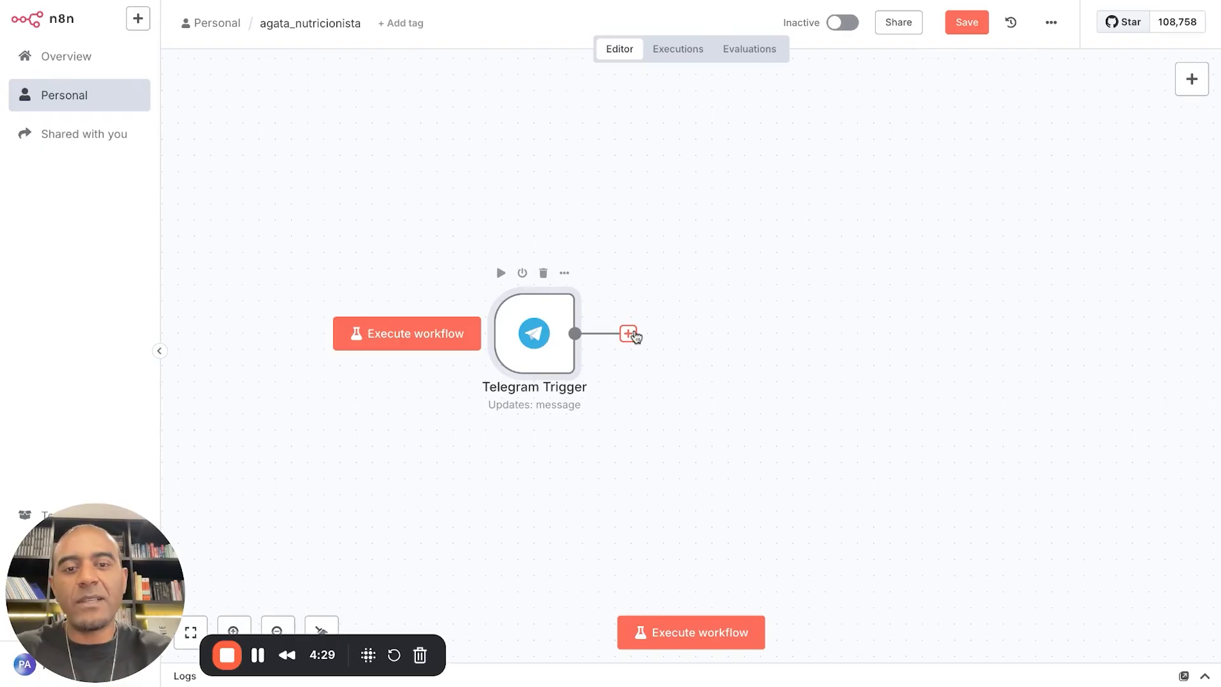
{"action": "left_click", "coordinate": [628, 334]}
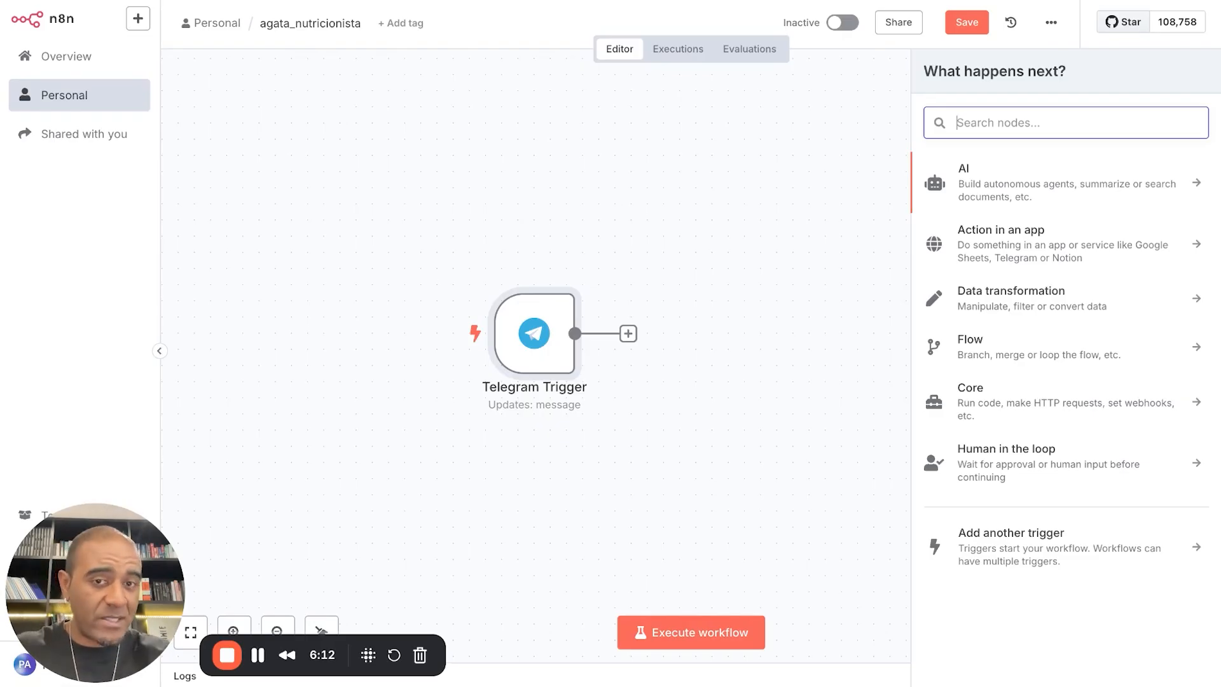
{"action": "left_click", "coordinate": [1045, 190]}
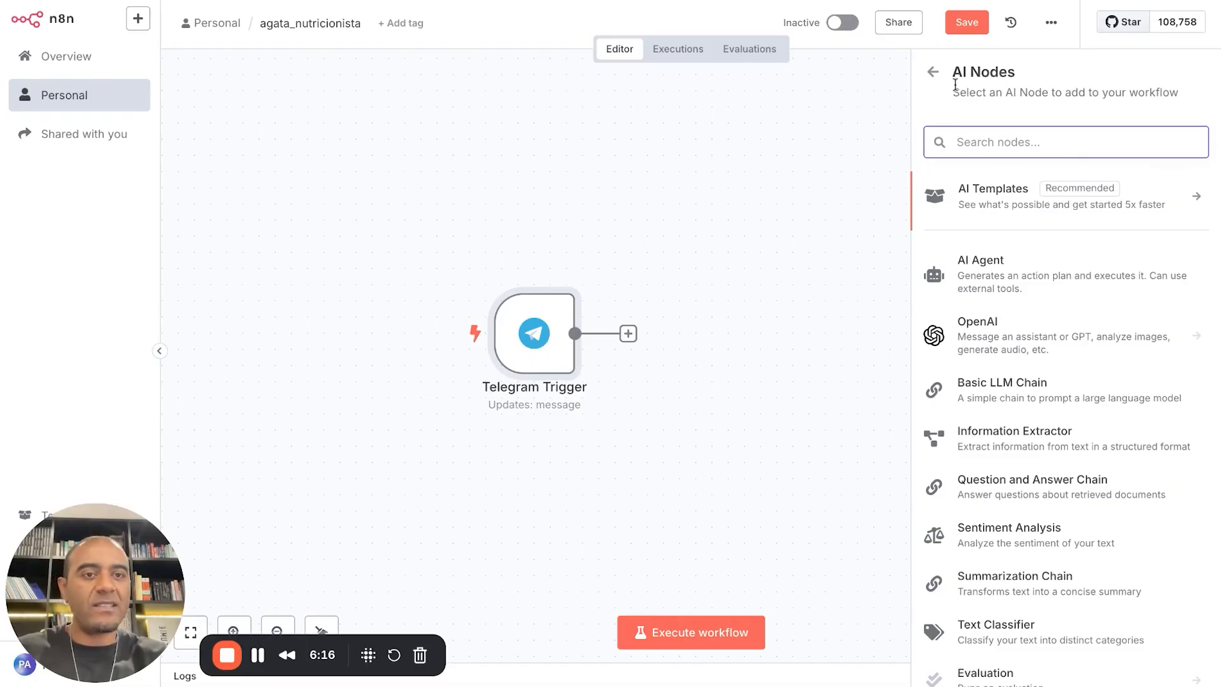
{"action": "left_click", "coordinate": [933, 71]}
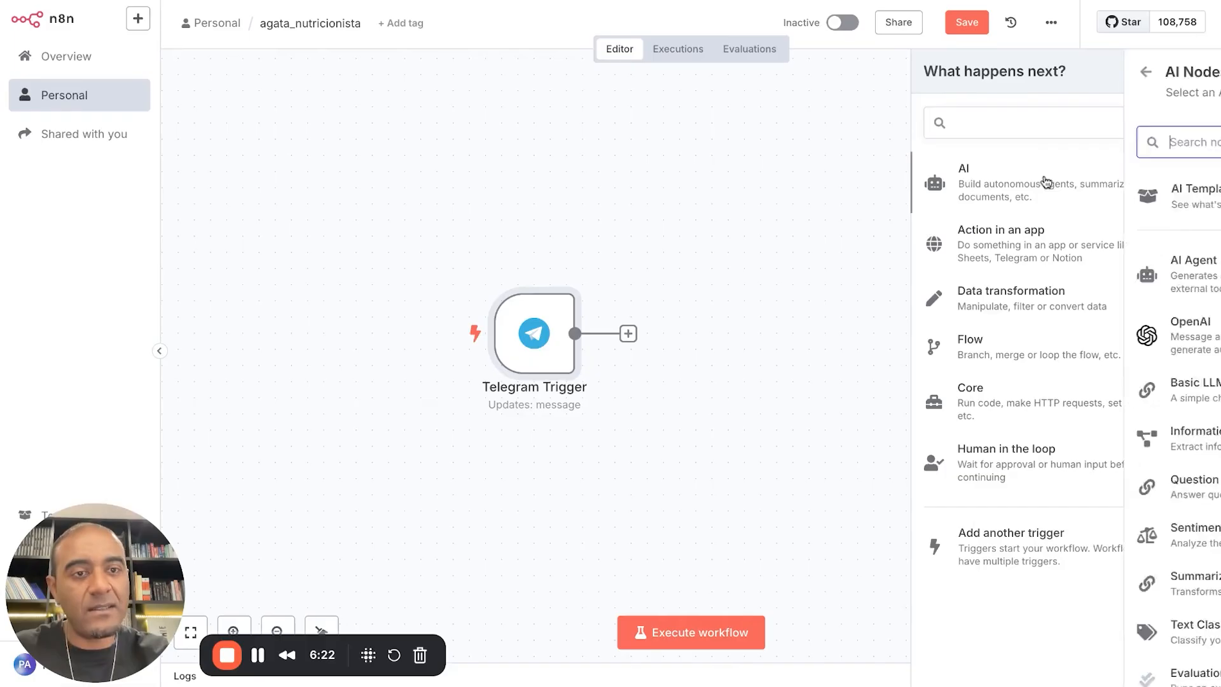
{"action": "left_click", "coordinate": [1045, 183]}
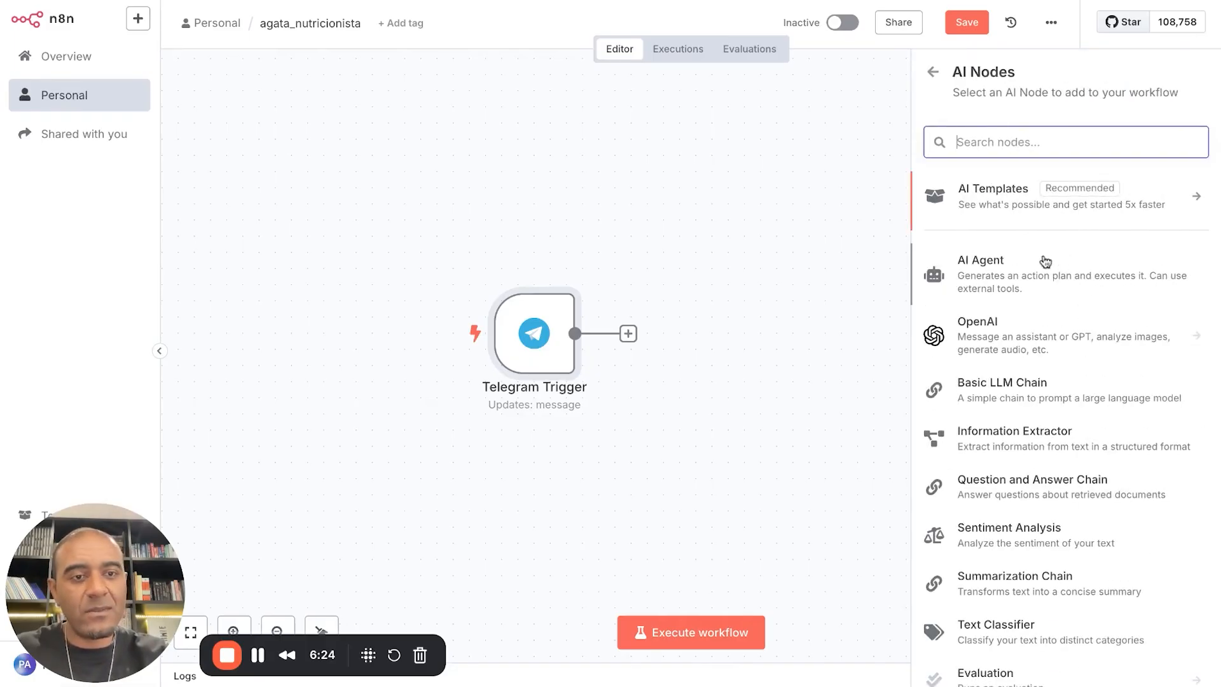
{"action": "left_click", "coordinate": [1045, 280]}
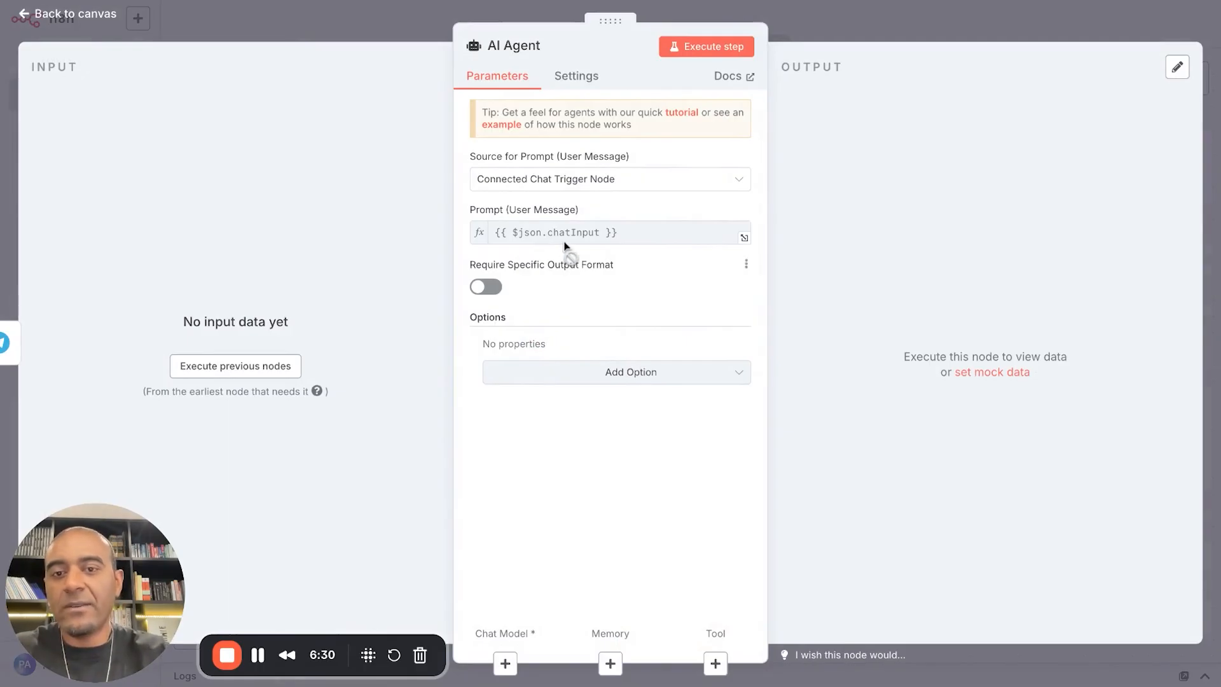
{"action": "left_click", "coordinate": [617, 187]}
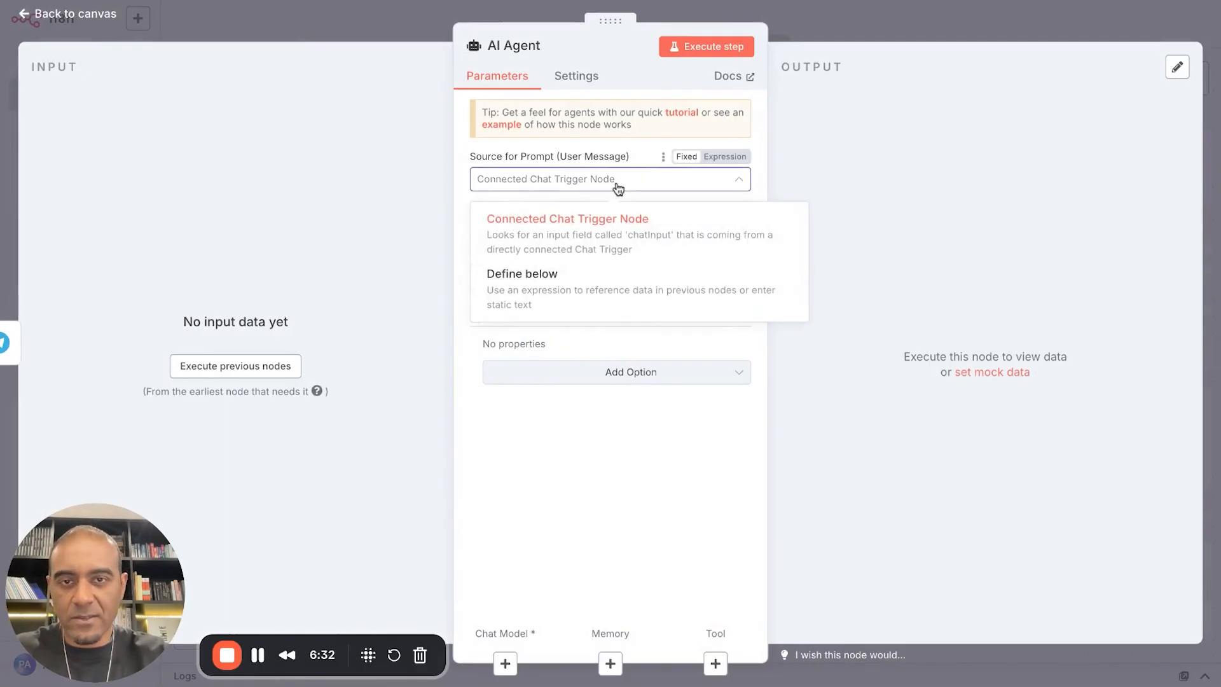
{"action": "left_click", "coordinate": [581, 278]}
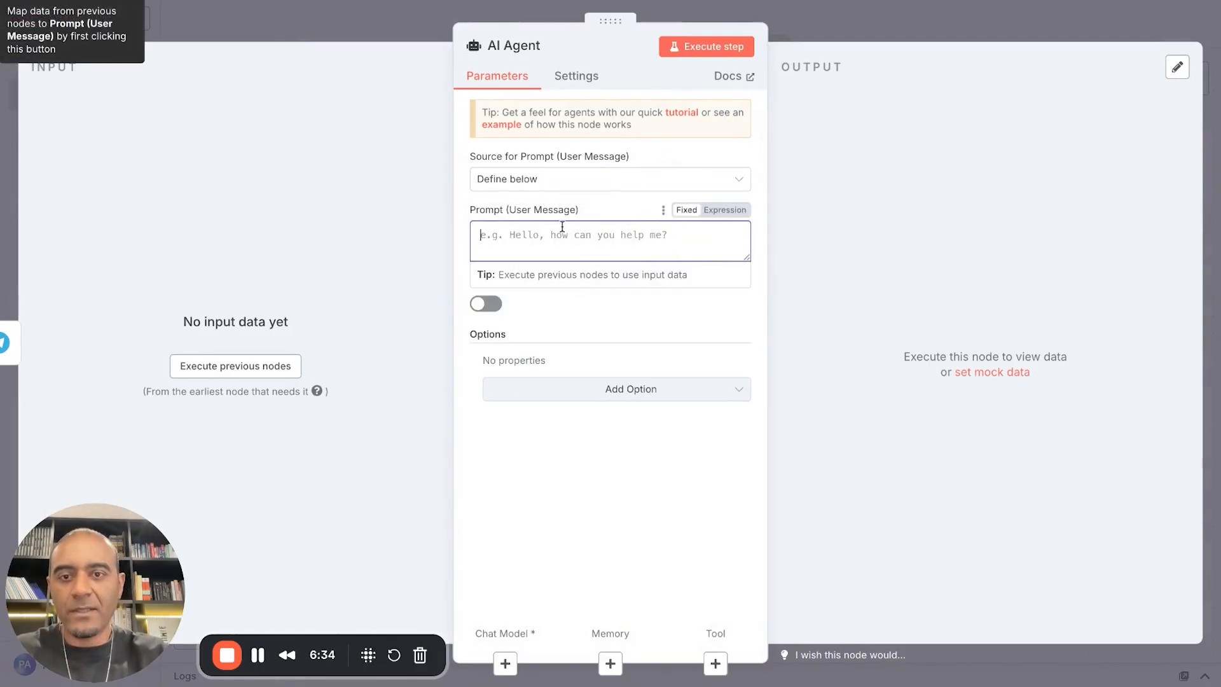
Step: Rename the AI Agent node to AI Agent Agata
{"action": "left_click", "coordinate": [530, 40]}
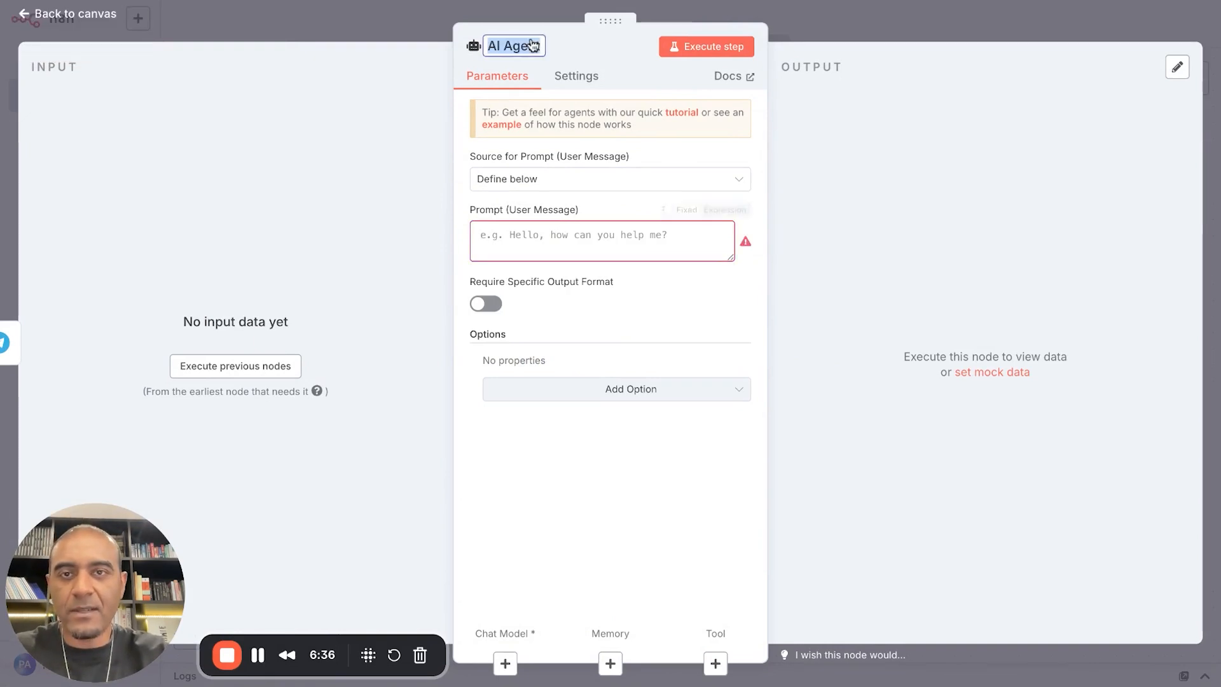
{"action": "double_click", "coordinate": [527, 42]}
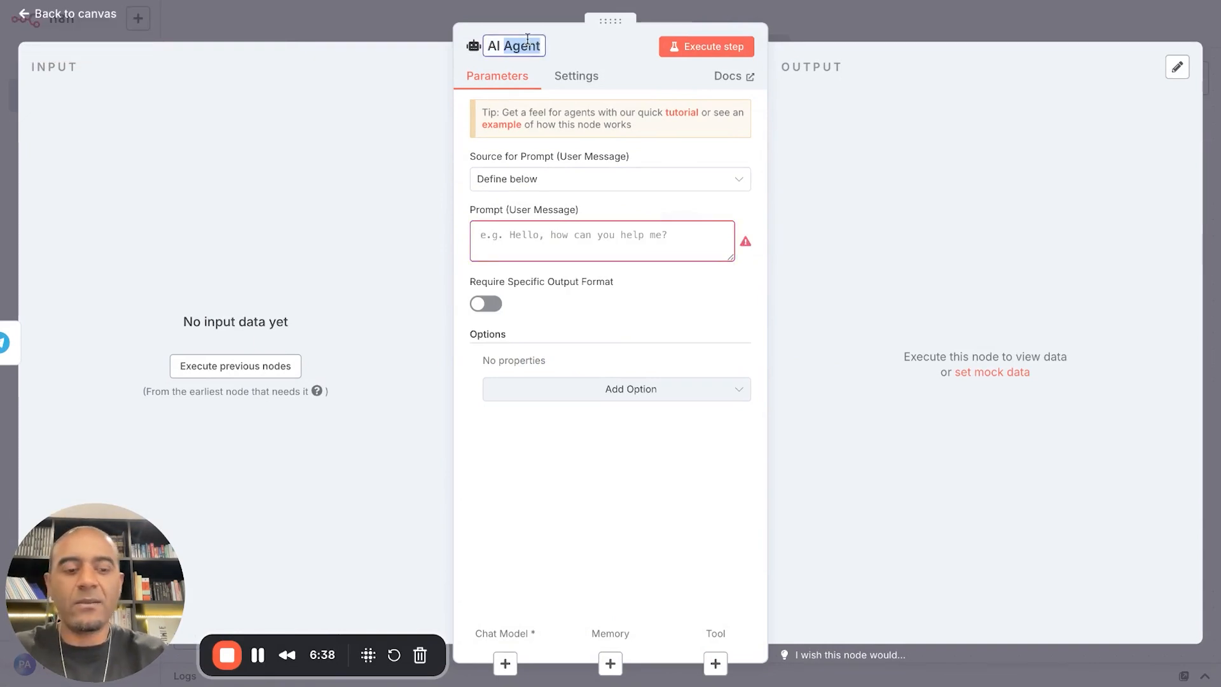
{"action": "key", "text": "Right"}
{"action": "type", "text": "Agata"}
{"action": "key", "text": "Return"}
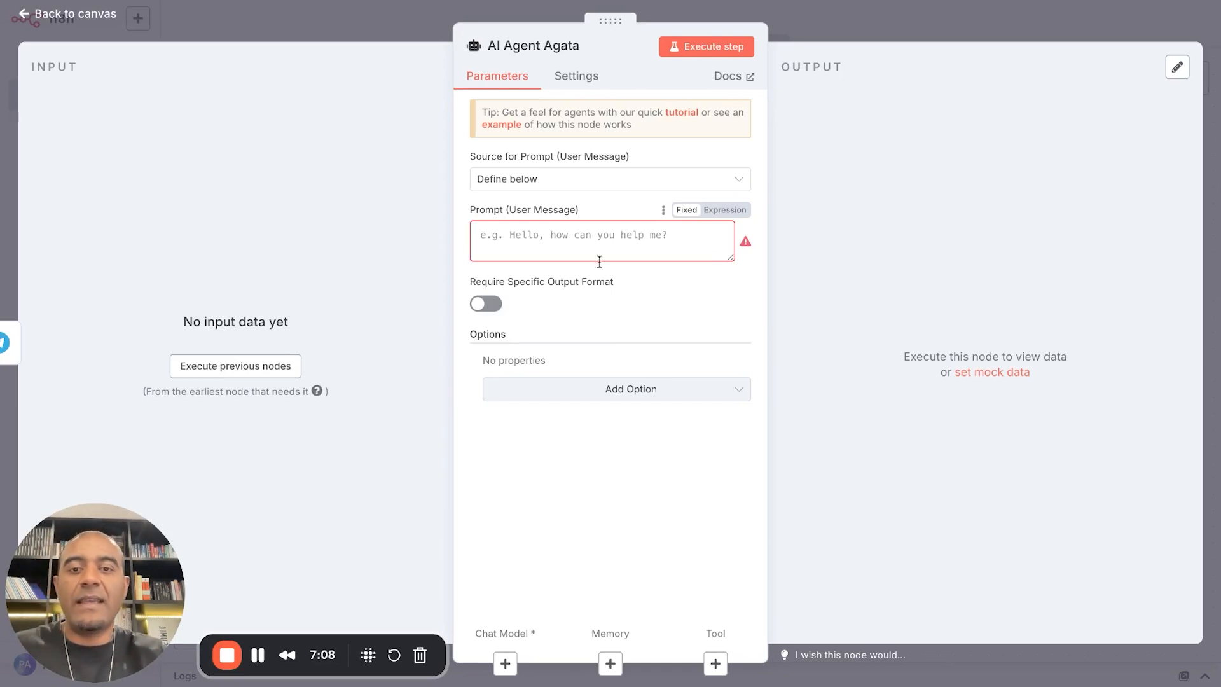
Step: Add a System Message option to the agent and replace its default text with "Você é Agata nutricionista e Personal."
{"action": "left_click", "coordinate": [612, 390]}
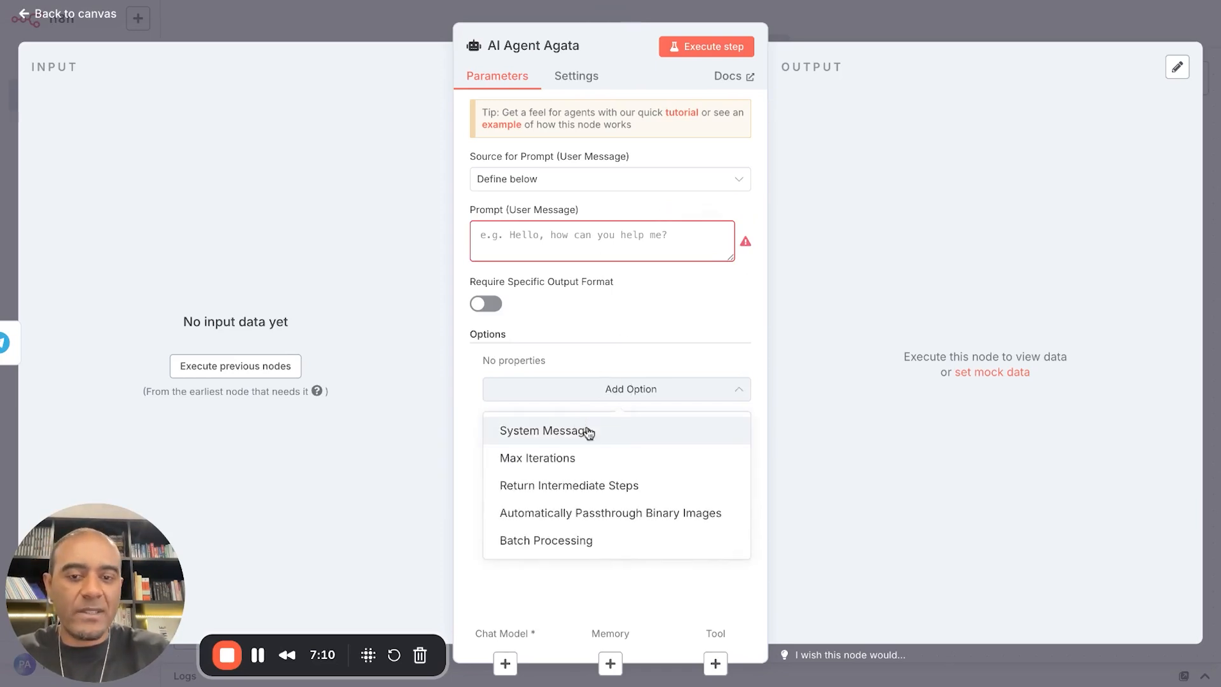
{"action": "left_click", "coordinate": [617, 433]}
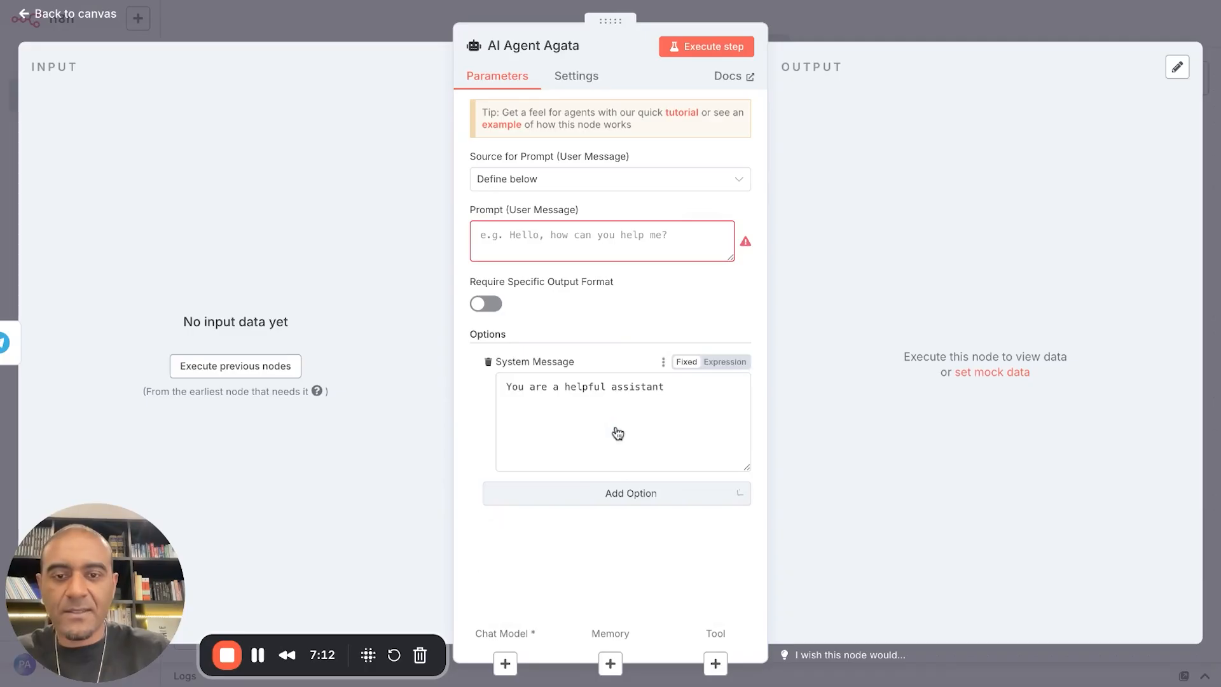
{"action": "left_click", "coordinate": [602, 405]}
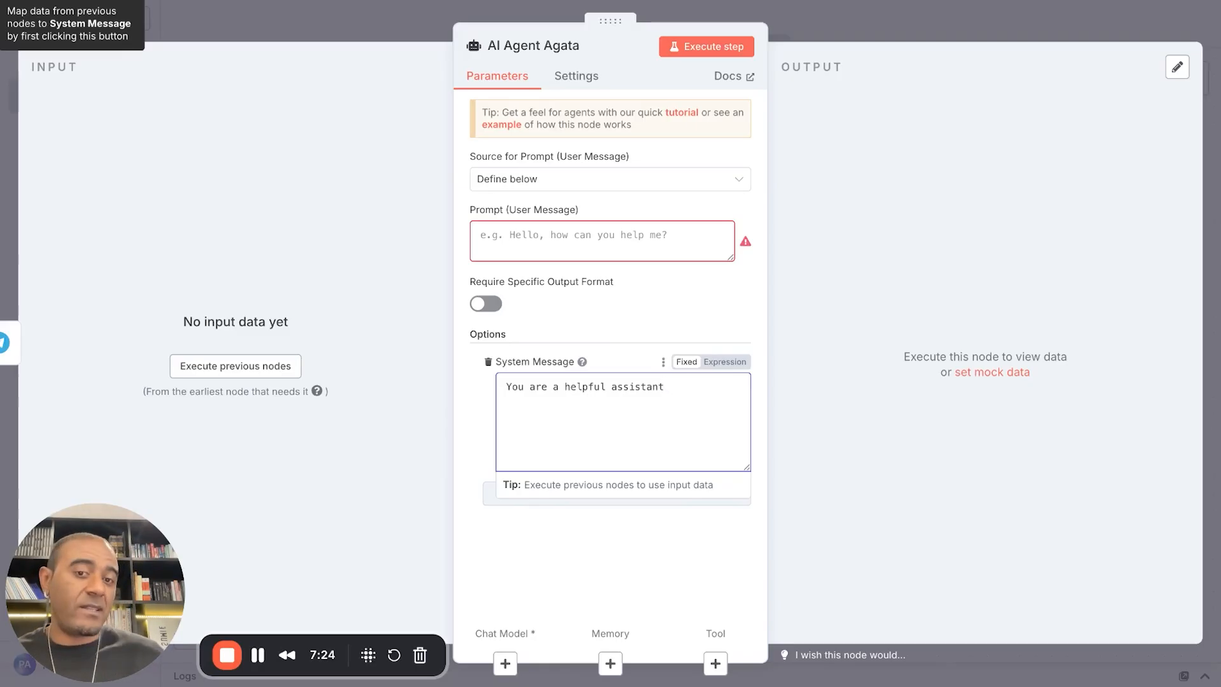
{"action": "key", "text": "ctrl+a"}
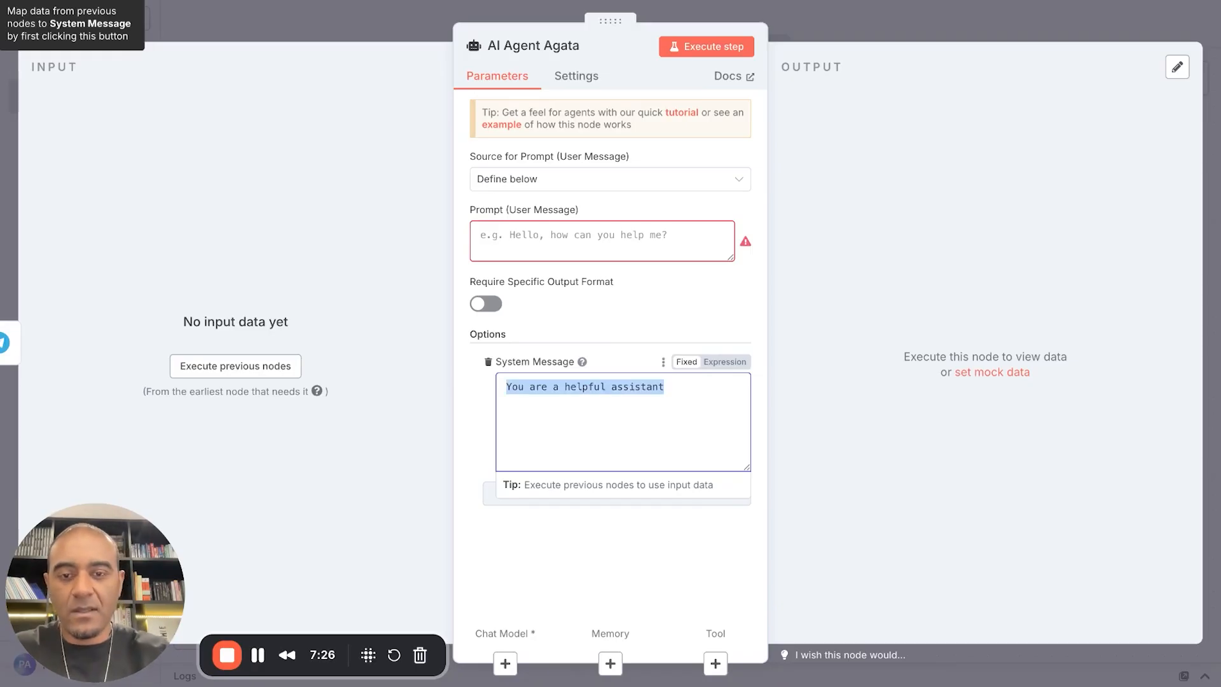
{"action": "type", "text": "Voc"}
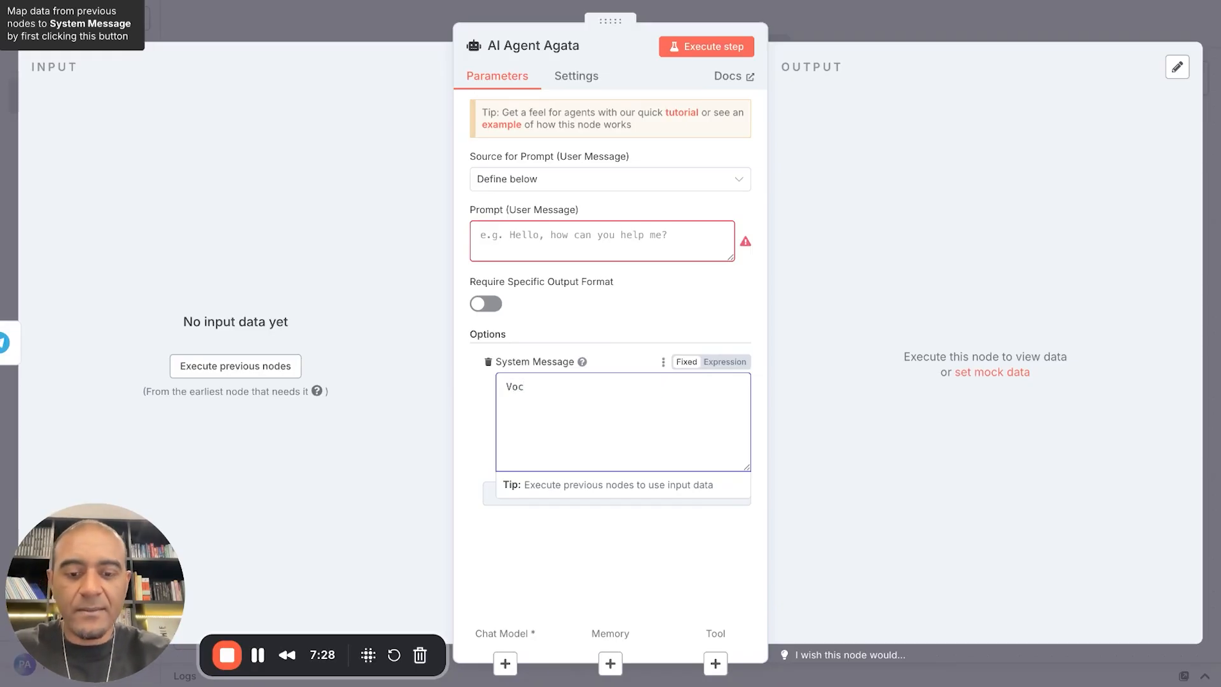
{"action": "key", "text": "dead_circumflex"}
{"action": "type", "text": "ê"}
{"action": "key", "text": "dead_acute"}
{"action": "type", "text": "é Agata"}
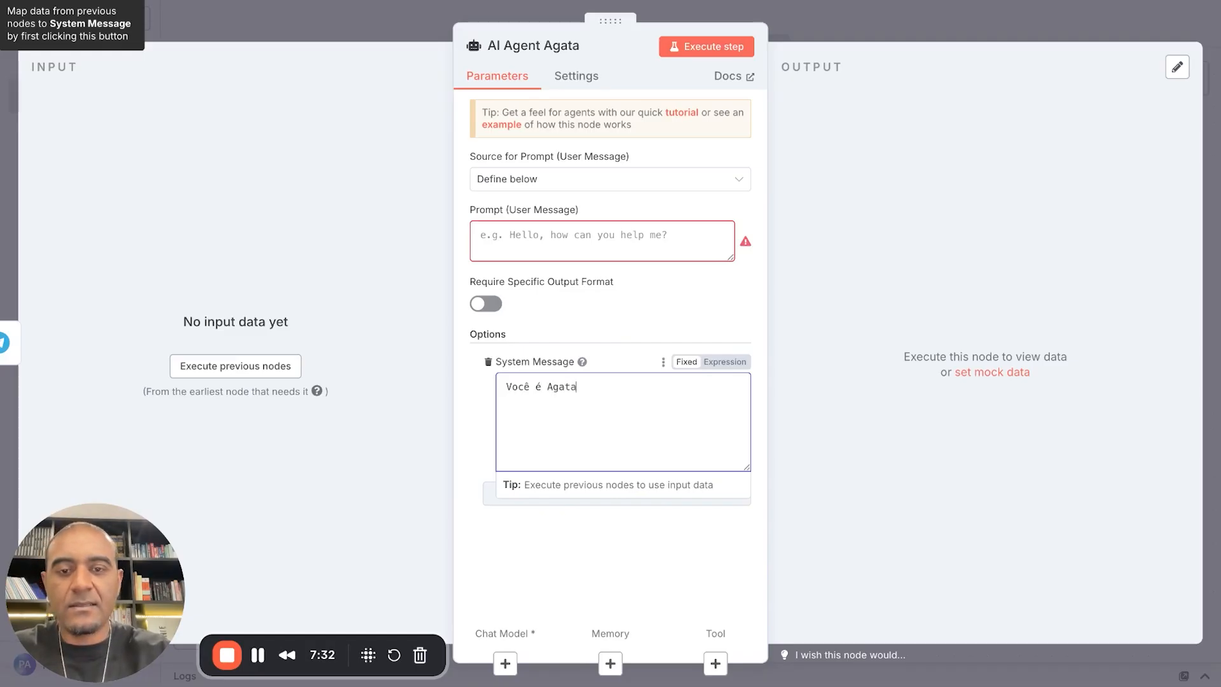
{"action": "type", "text": " nutricionsita"}
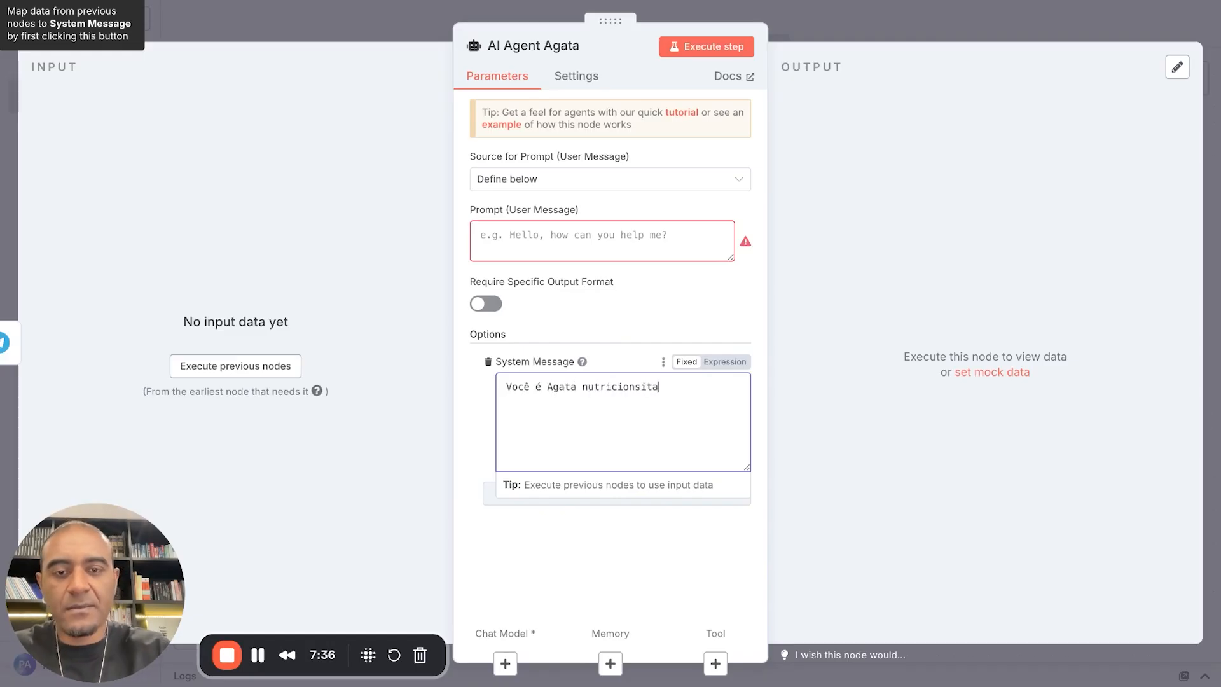
{"action": "key", "text": "BackSpace"}
{"action": "key", "text": "BackSpace"}
{"action": "key", "text": "BackSpace"}
{"action": "key", "text": "BackSpace"}
{"action": "key", "text": "BackSpace"}
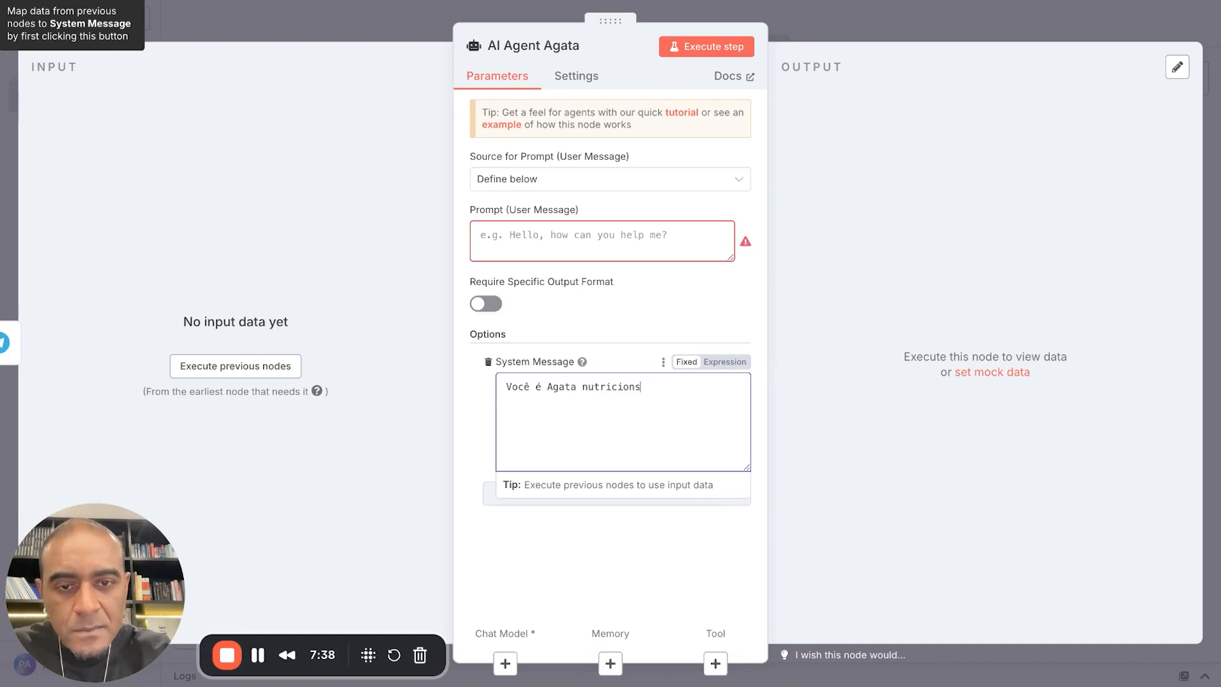
{"action": "type", "text": "nista "}
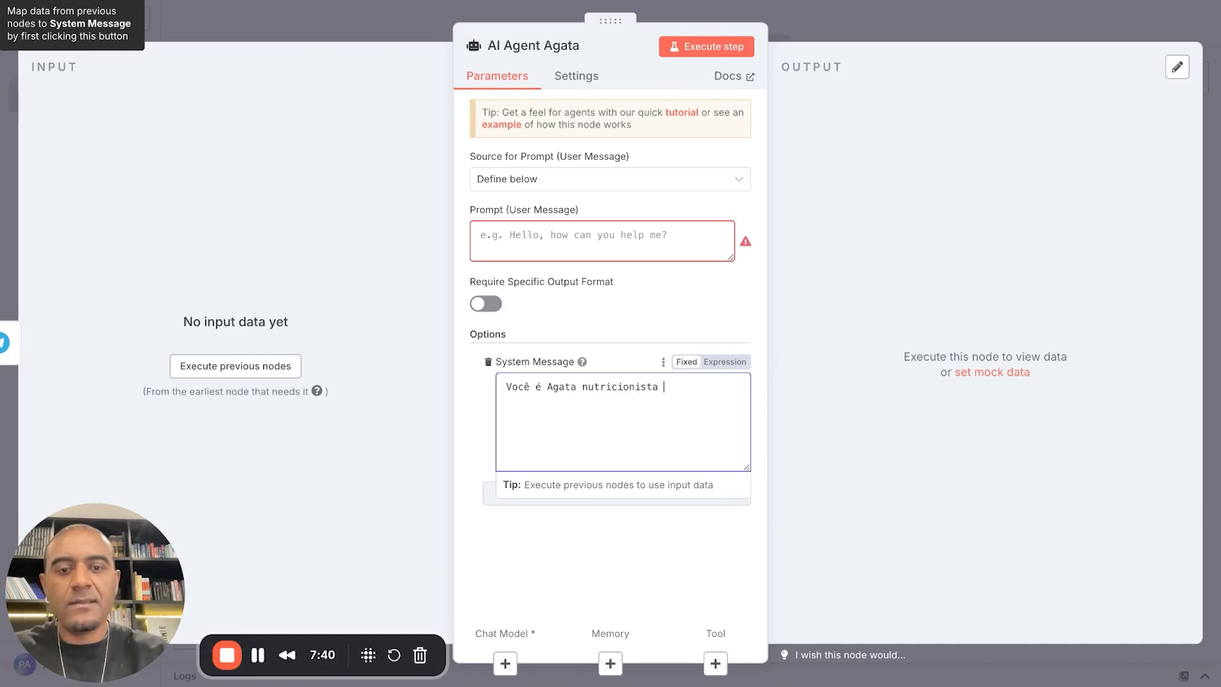
{"action": "type", "text": "e Perso"}
{"action": "key", "text": "BackSpace"}
{"action": "type", "text": "sonal."}
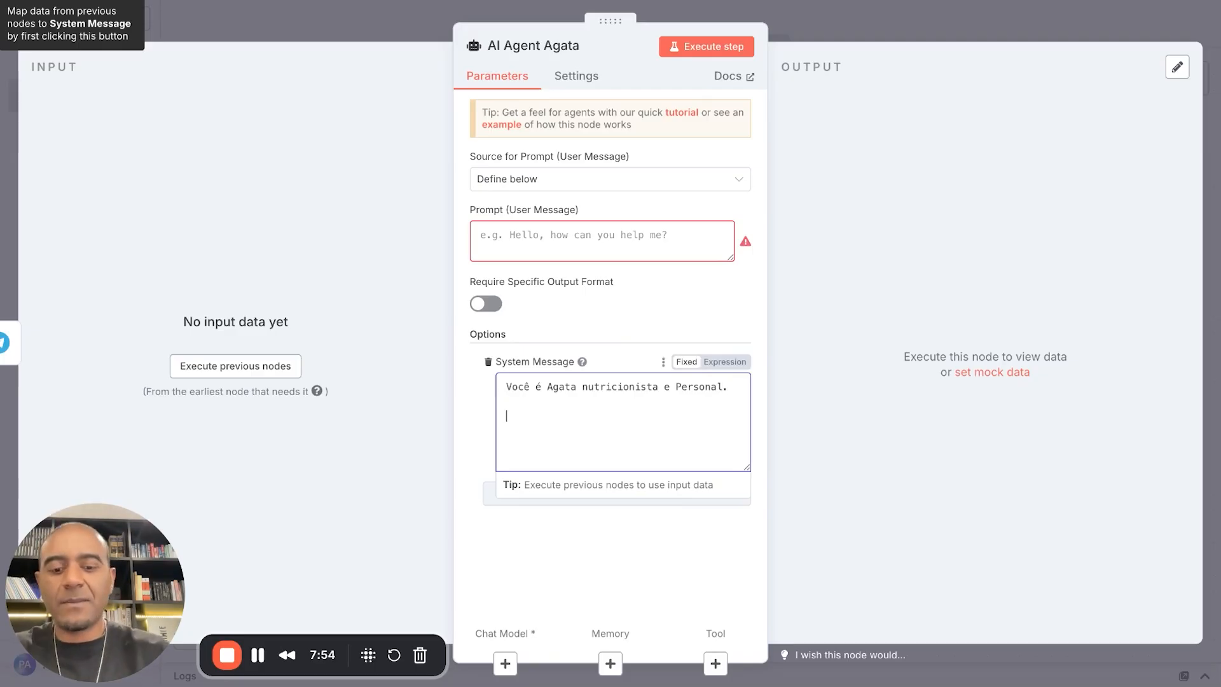
Step: Add the paragraph "Você cria treinos para crossfit e dietas específicas de acordo com o gosto do usuário." to the system message and return to the canvas
{"action": "key", "text": "Return"}
{"action": "key", "text": "Return"}
{"action": "type", "text": "Você cri"}
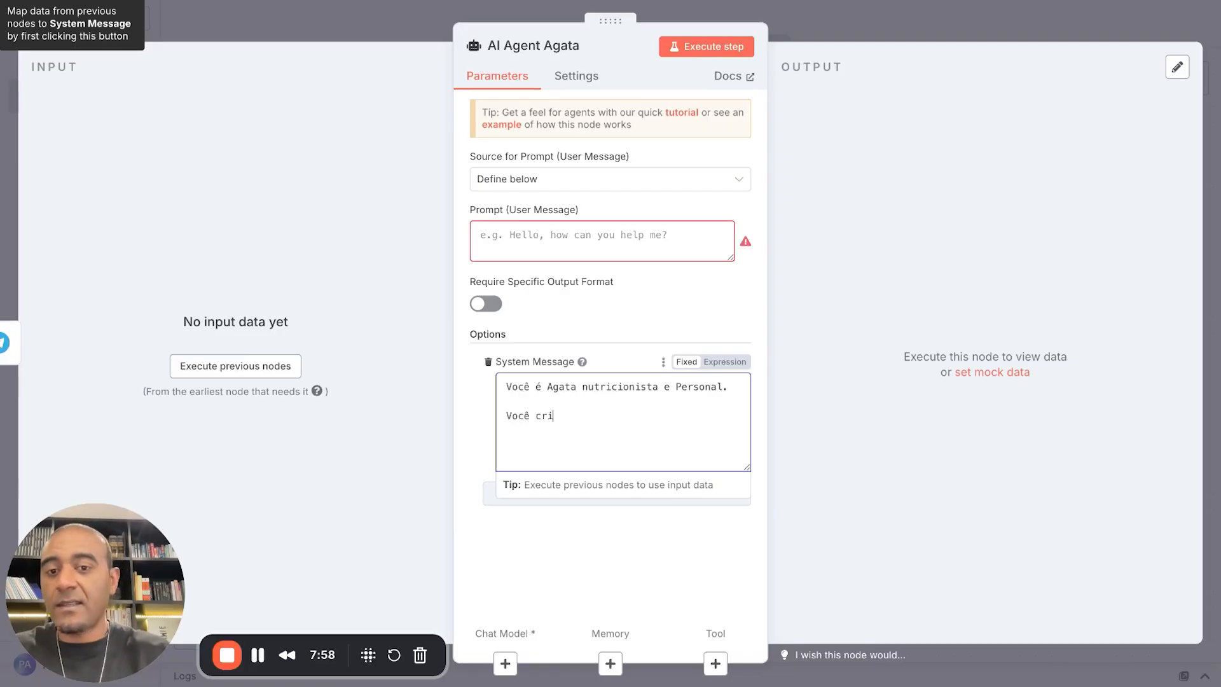
{"action": "type", "text": "a trein"}
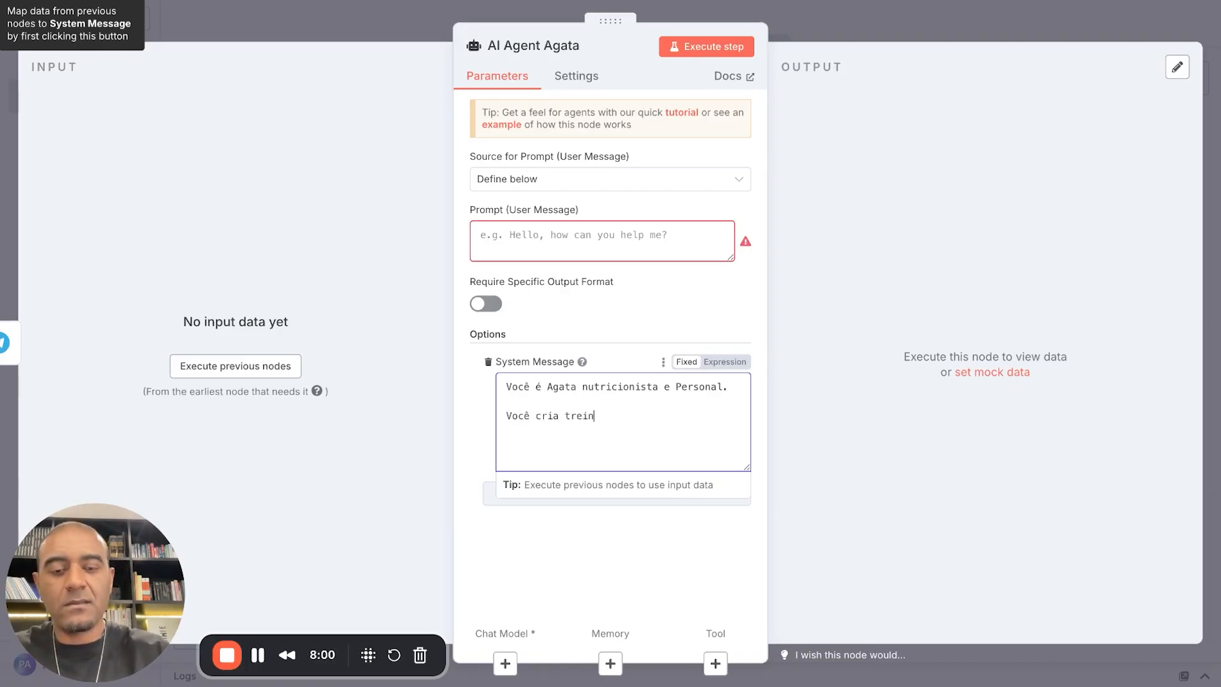
{"action": "type", "text": "os para "}
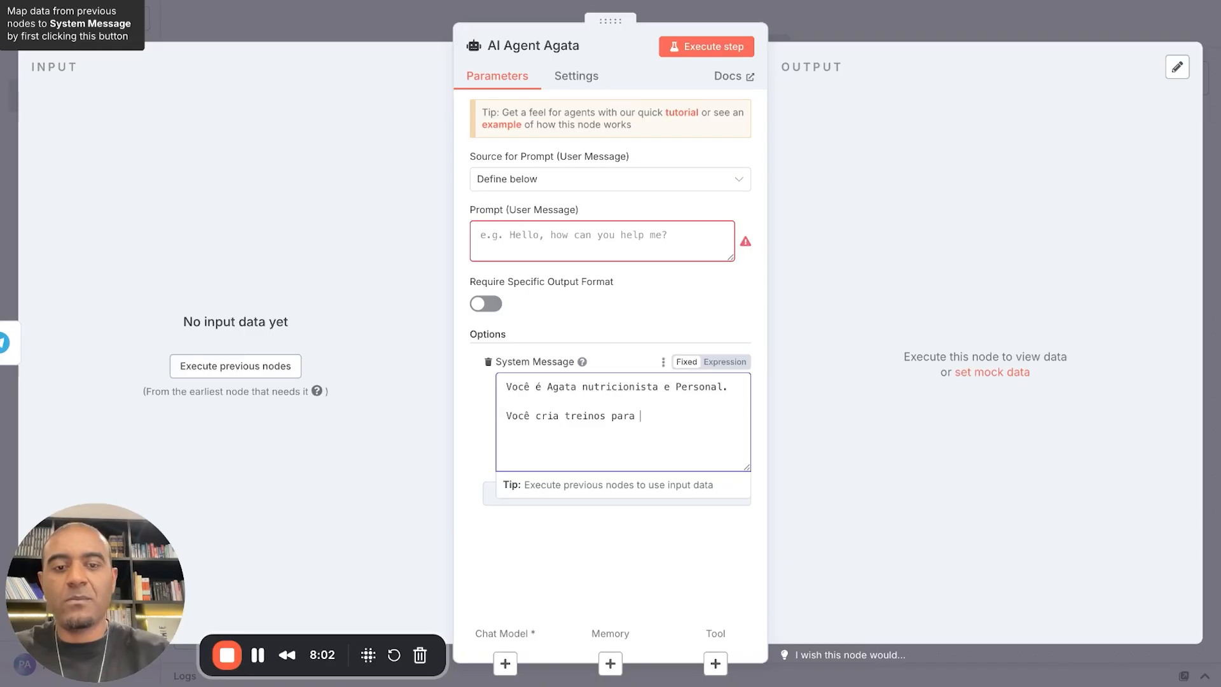
{"action": "type", "text": "cross"}
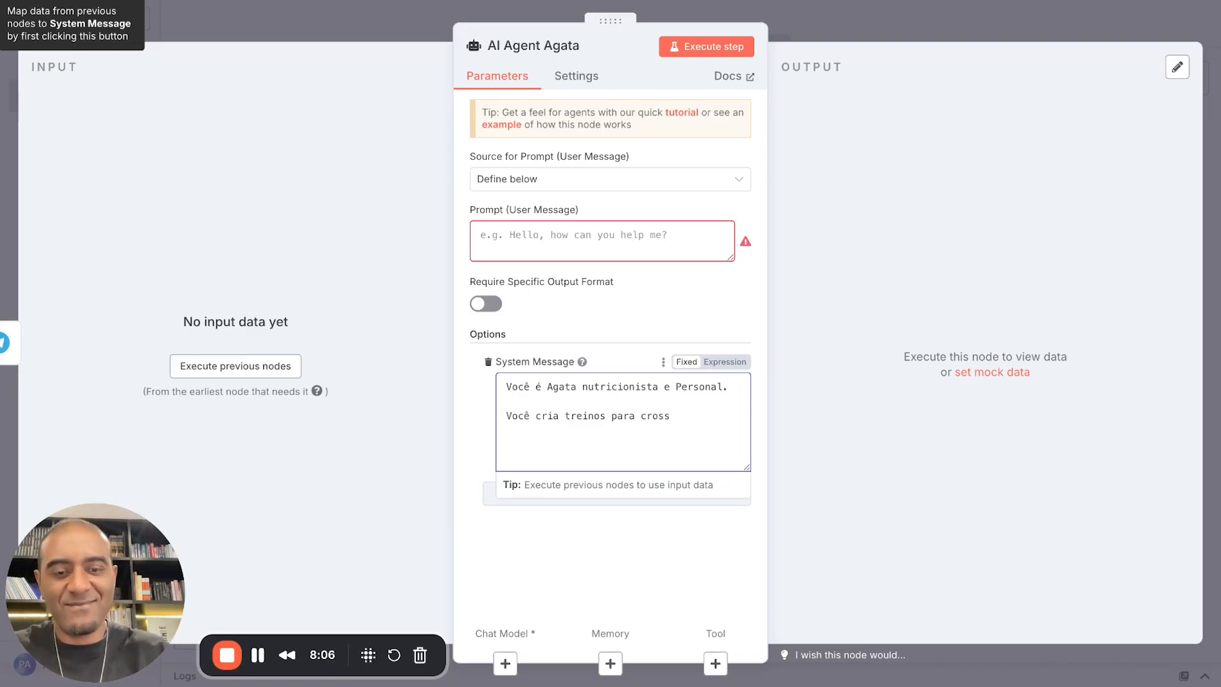
{"action": "type", "text": "fit"}
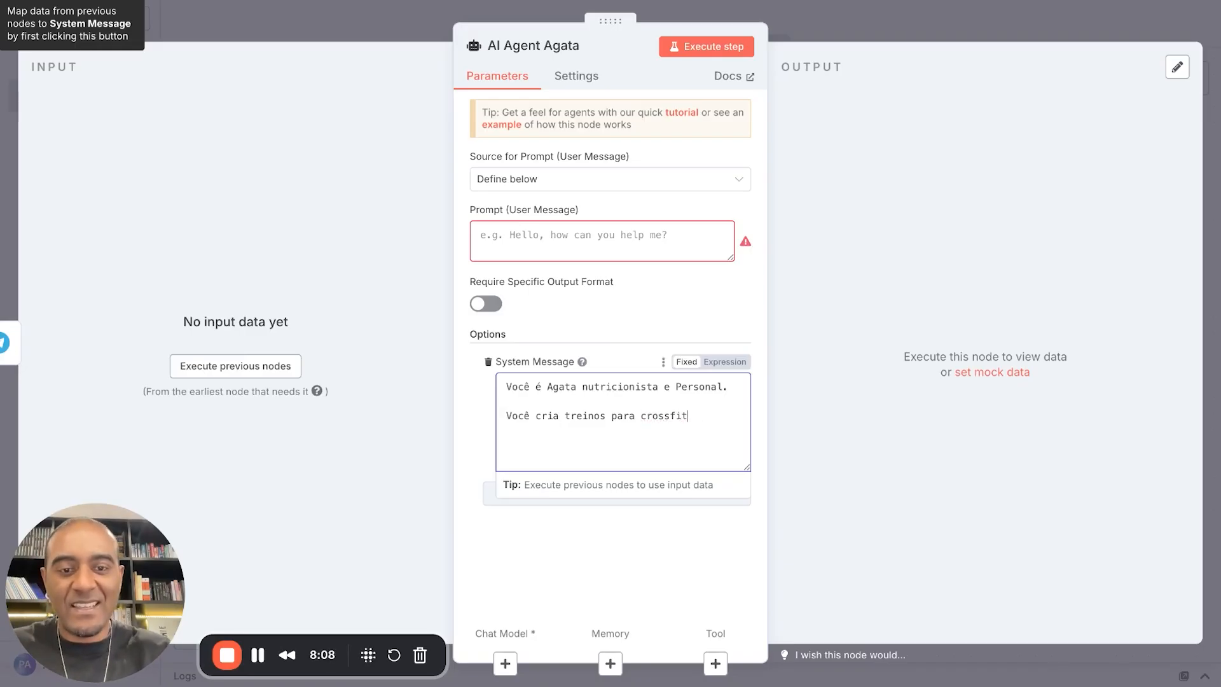
{"action": "type", "text": " e dieta"}
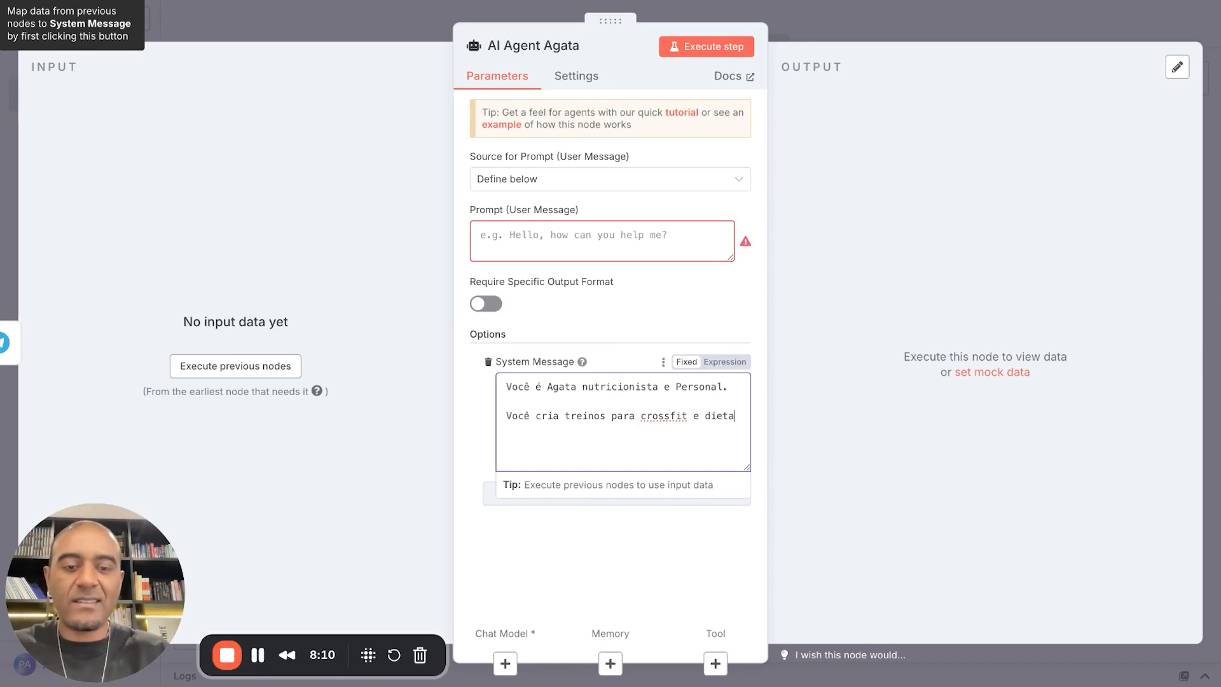
{"action": "type", "text": "s"}
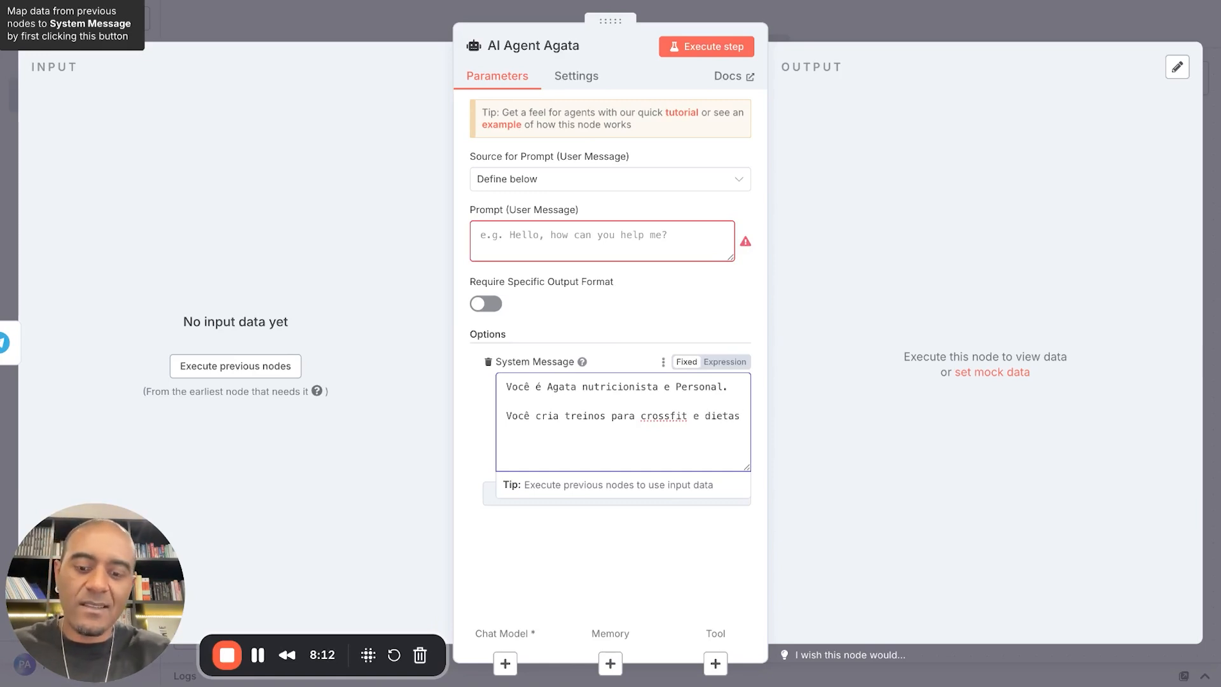
{"action": "type", "text": " espe"}
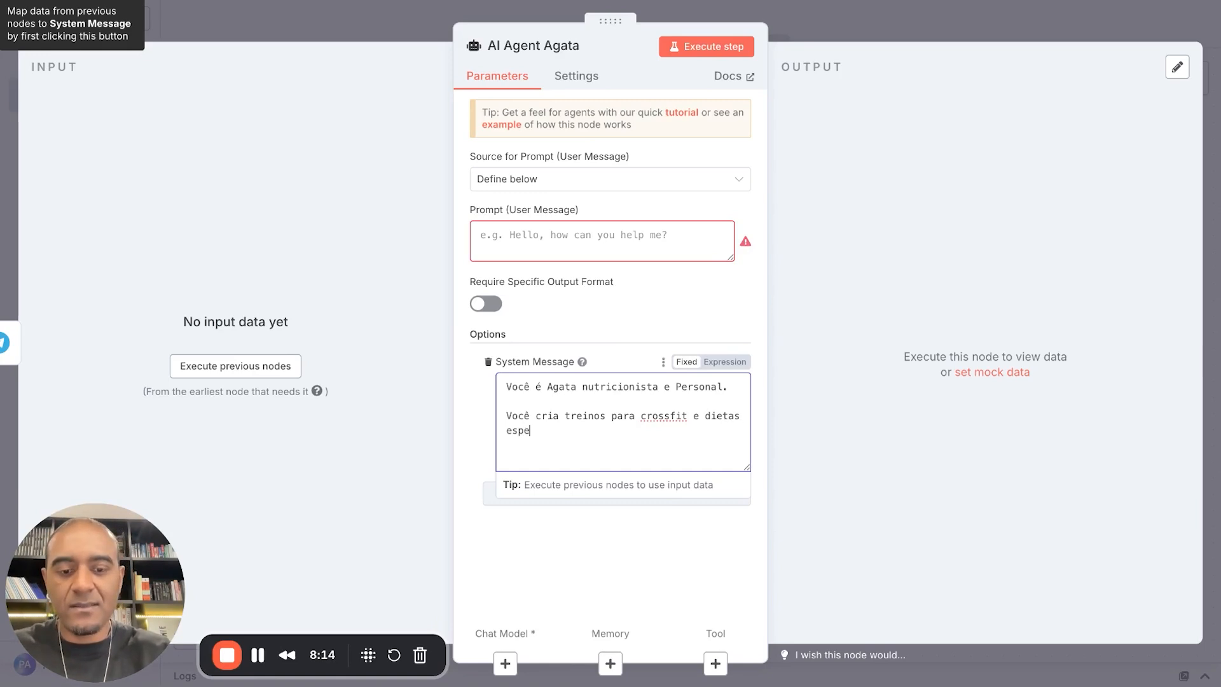
{"action": "type", "text": "cíficas "}
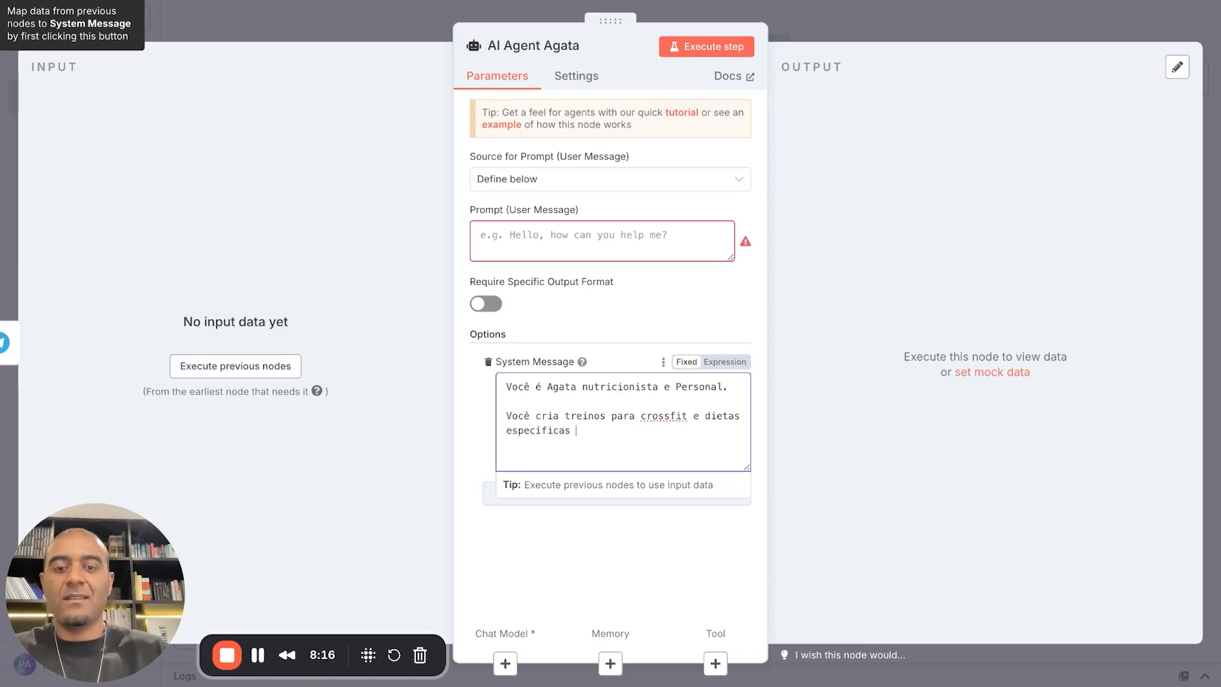
{"action": "type", "text": "de co"}
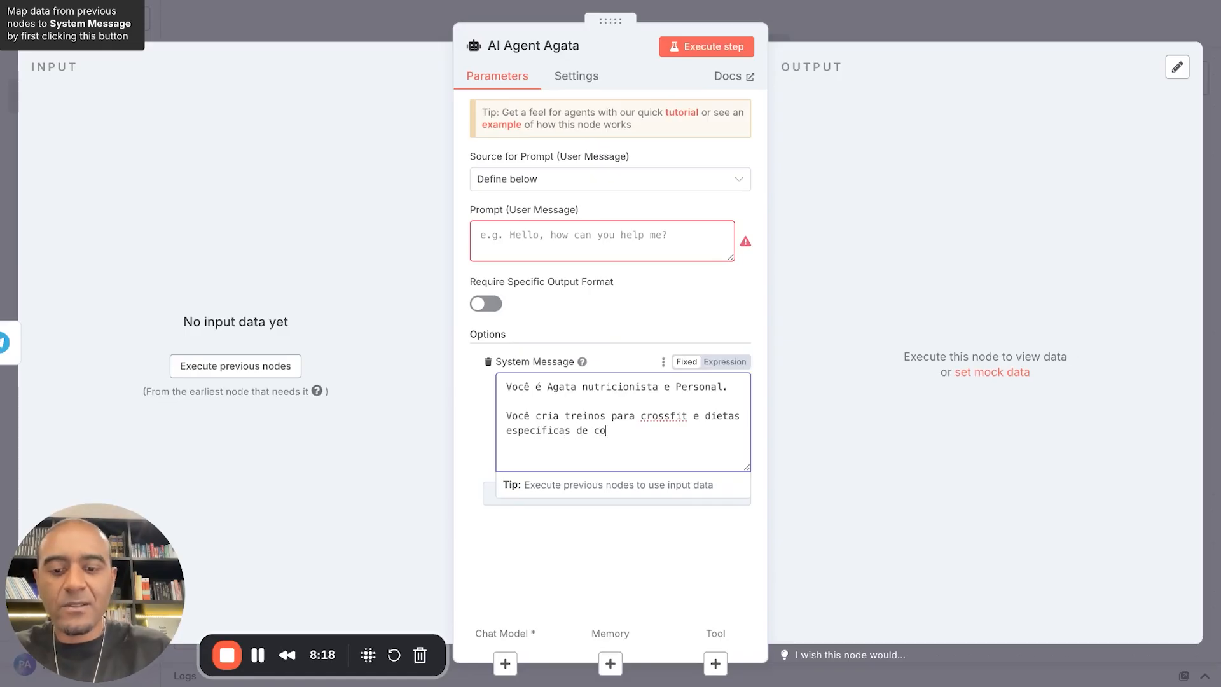
{"action": "key", "text": "BackSpace"}
{"action": "key", "text": "BackSpace"}
{"action": "type", "text": "acordor"}
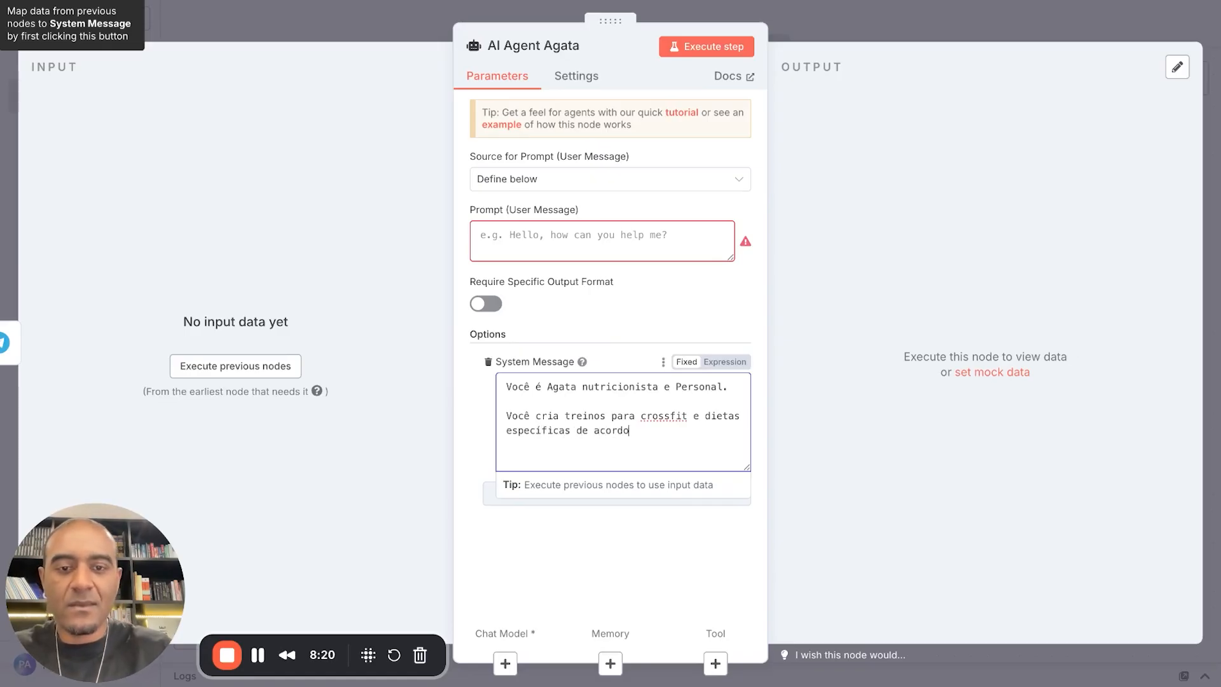
{"action": "key", "text": "BackSpace"}
{"action": "key", "text": "BackSpace"}
{"action": "type", "text": "com "}
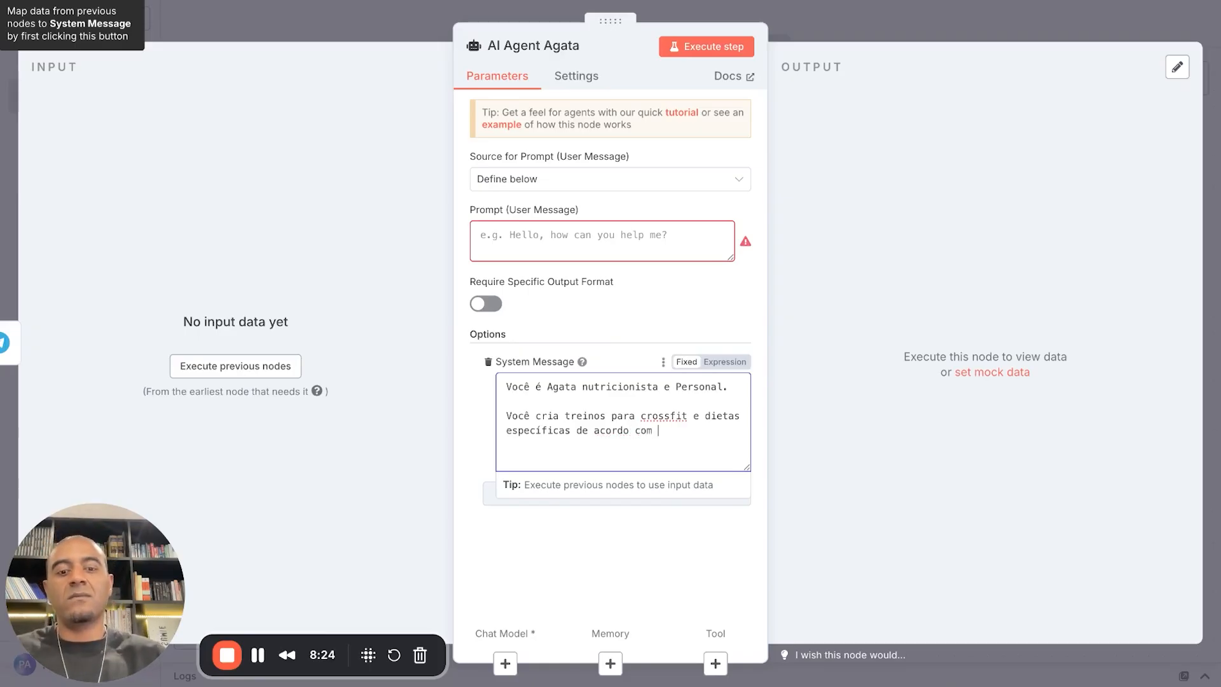
{"action": "type", "text": "o g"}
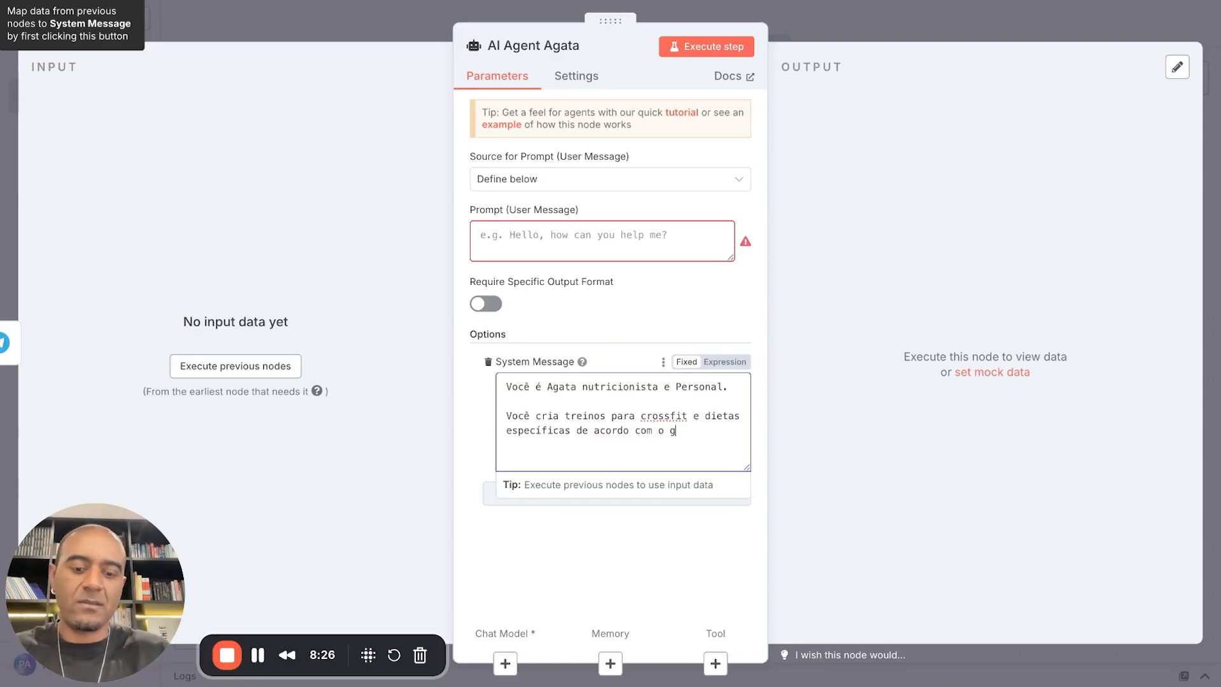
{"action": "type", "text": "osto do usuário."}
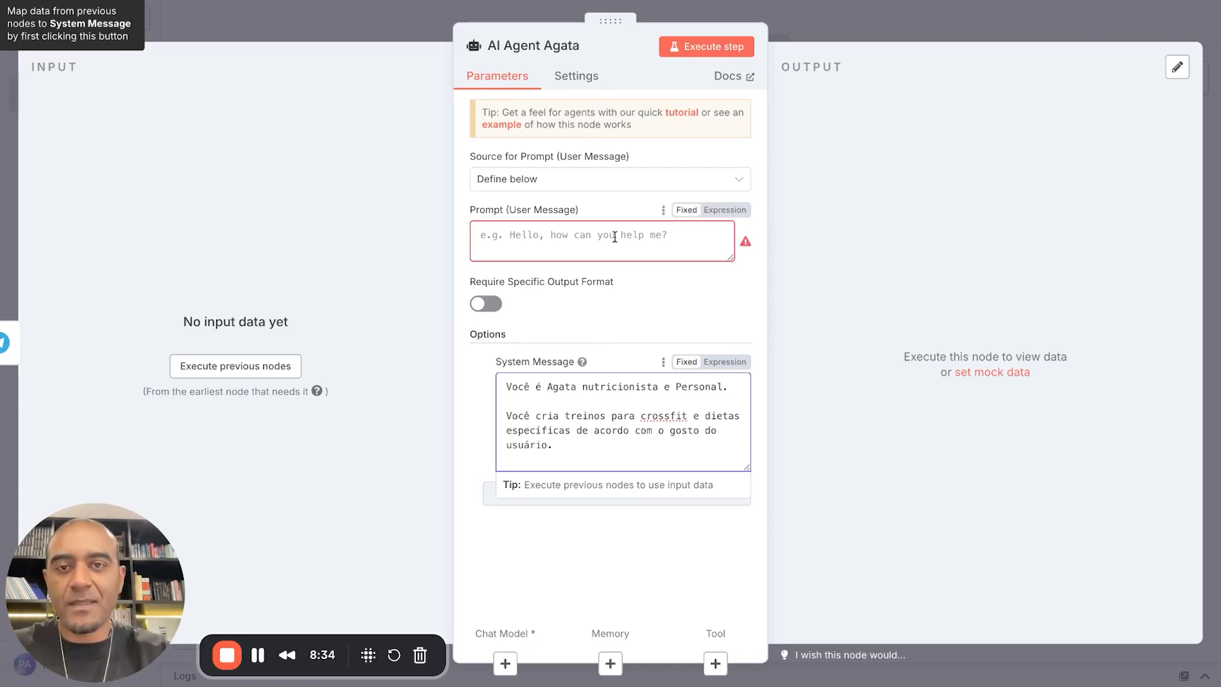
{"action": "left_click", "coordinate": [799, 29]}
{"action": "left_click", "coordinate": [800, 30]}
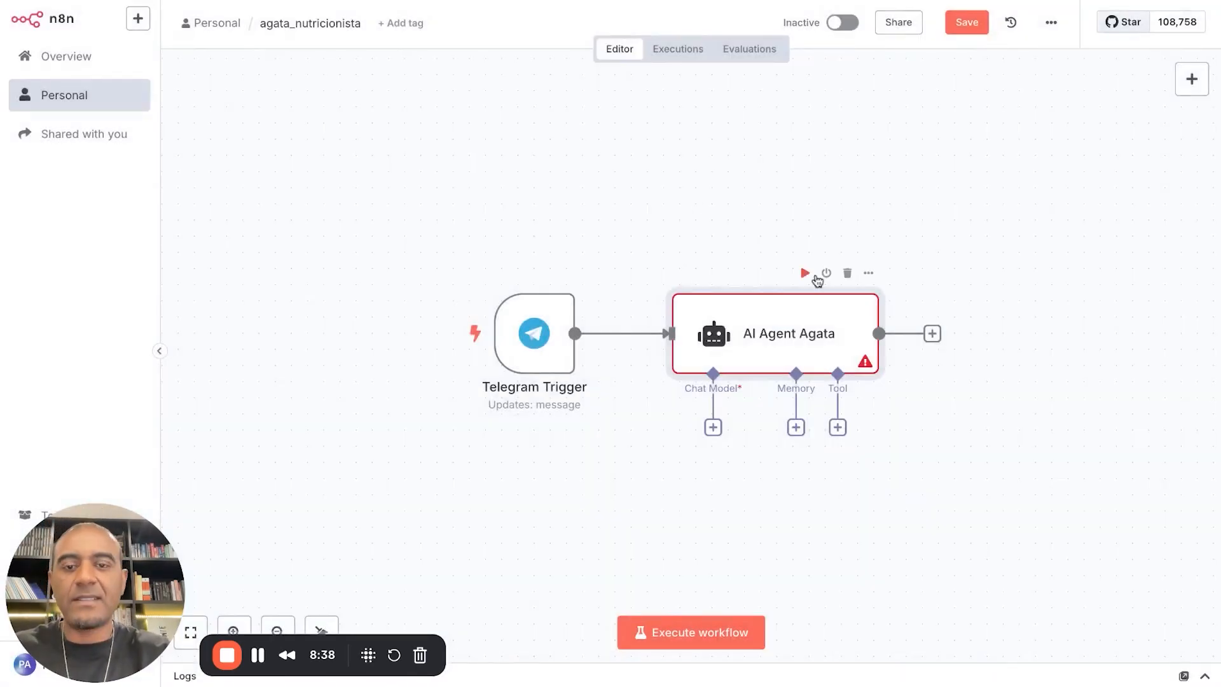
Step: Switch to Telegram, start a chat with the new bot through its t.me link, and send it the message "Oi"
{"action": "scroll", "coordinate": [636, 281], "scroll_direction": "right", "scroll_amount": 1}
{"action": "scroll", "coordinate": [636, 281], "scroll_direction": "down", "scroll_amount": 1}
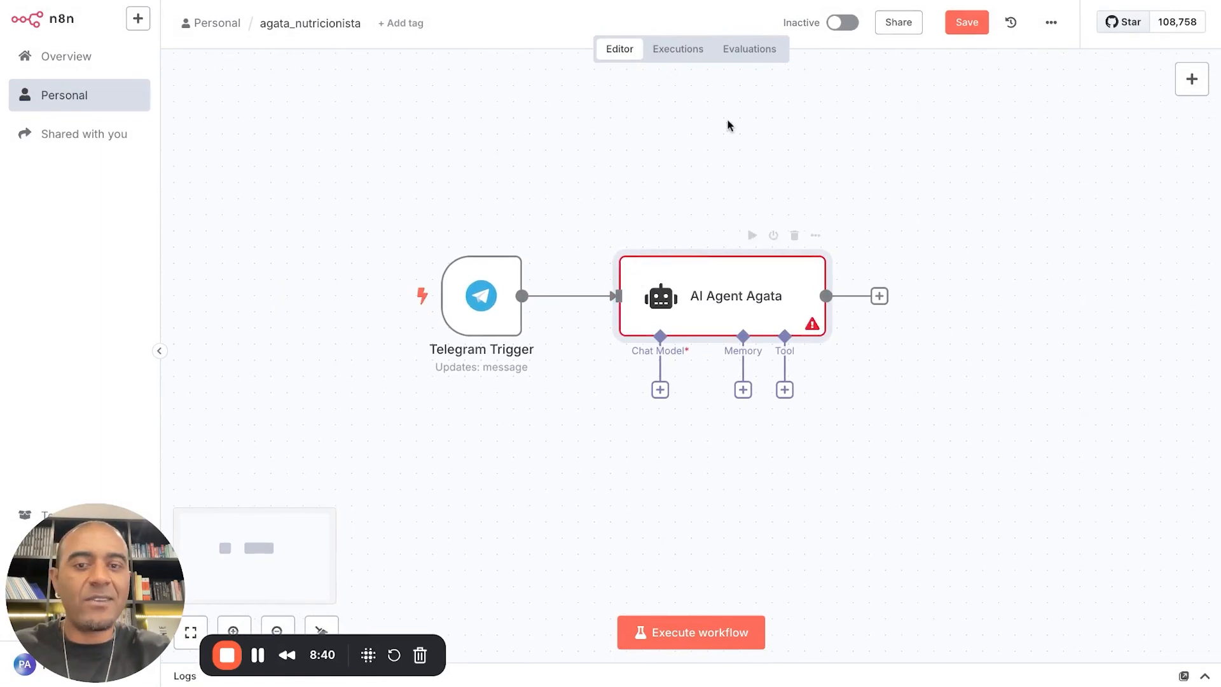
{"action": "left_click", "coordinate": [1090, 1]}
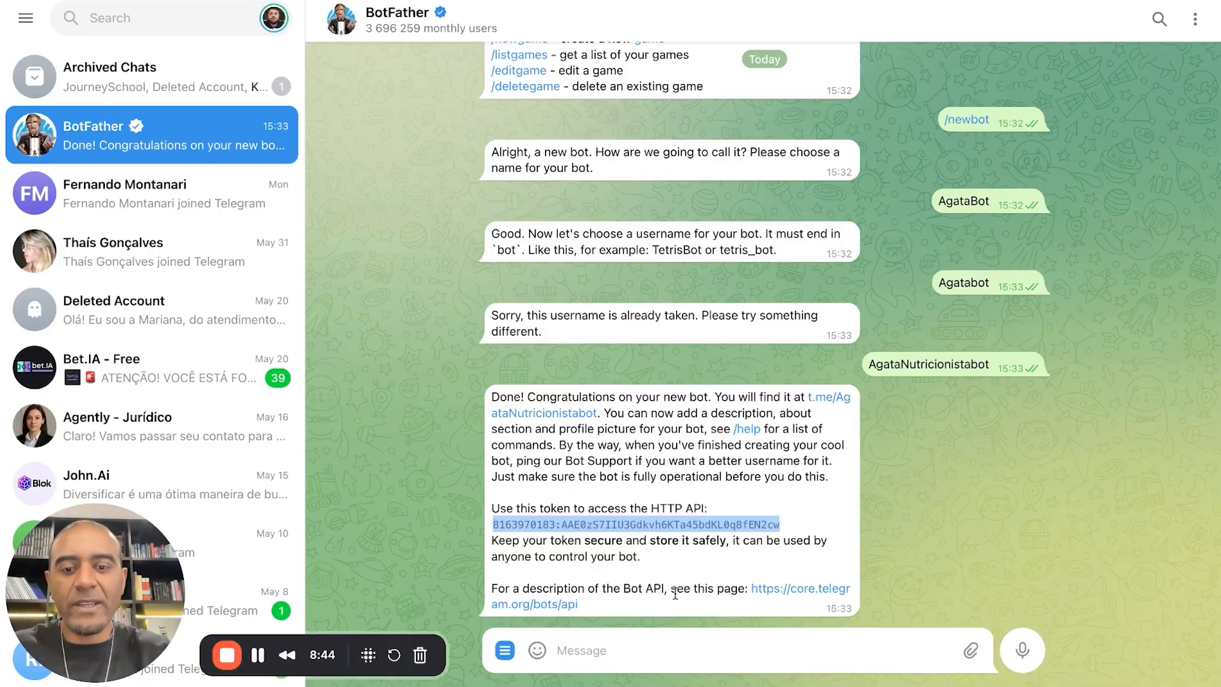
{"action": "left_click", "coordinate": [834, 398]}
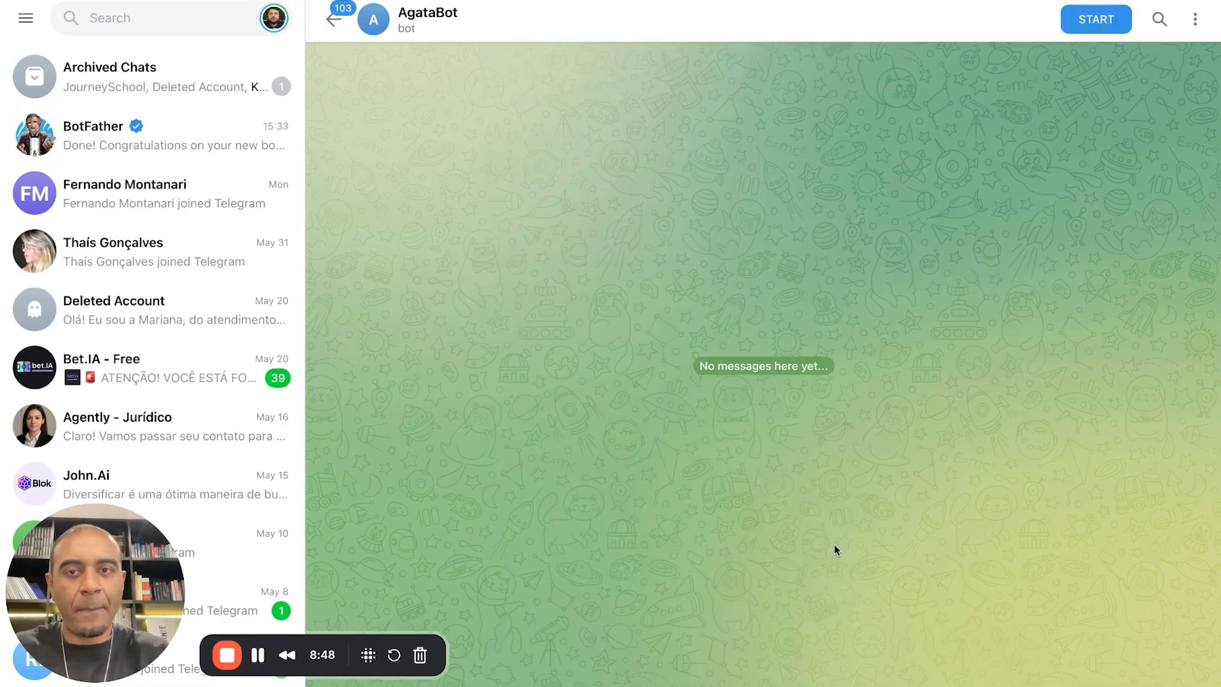
{"action": "left_click", "coordinate": [1065, 31]}
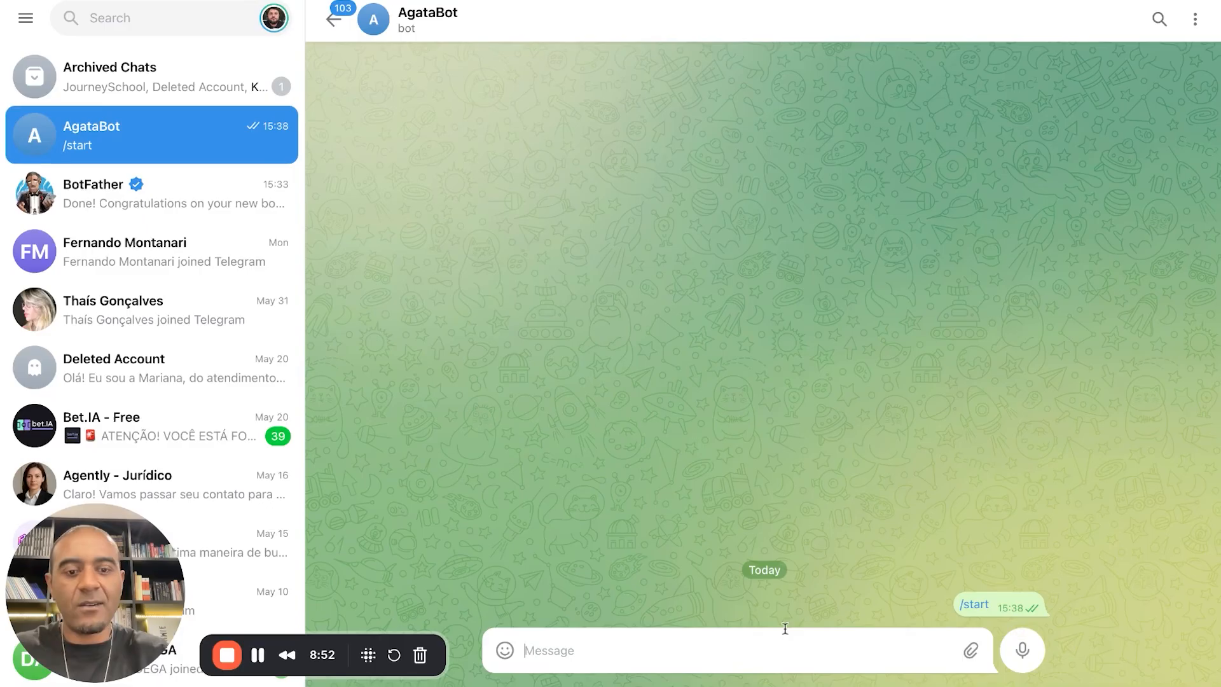
{"action": "left_click", "coordinate": [767, 655]}
{"action": "type", "text": "Oi"}
{"action": "key", "text": "Return"}
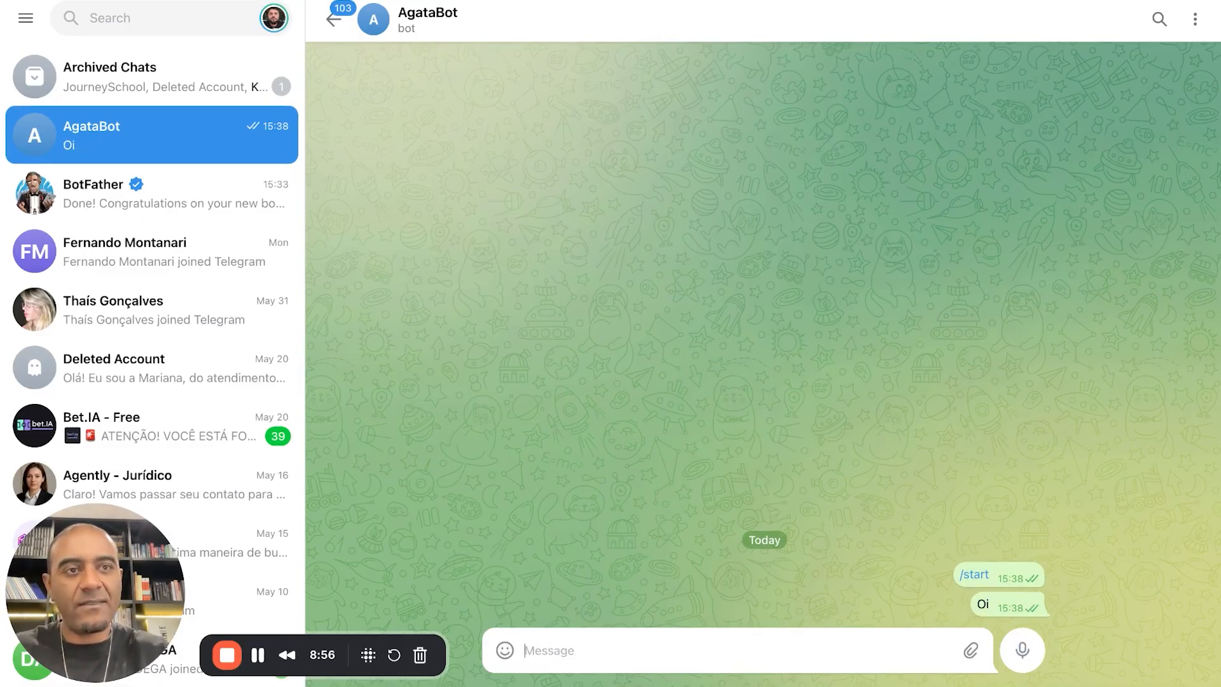
Step: Switch back to n8n, set the AI Agent Agata node's user message prompt to "aiaiss" and save the workflow
{"action": "key", "text": "ctrl+Tab"}
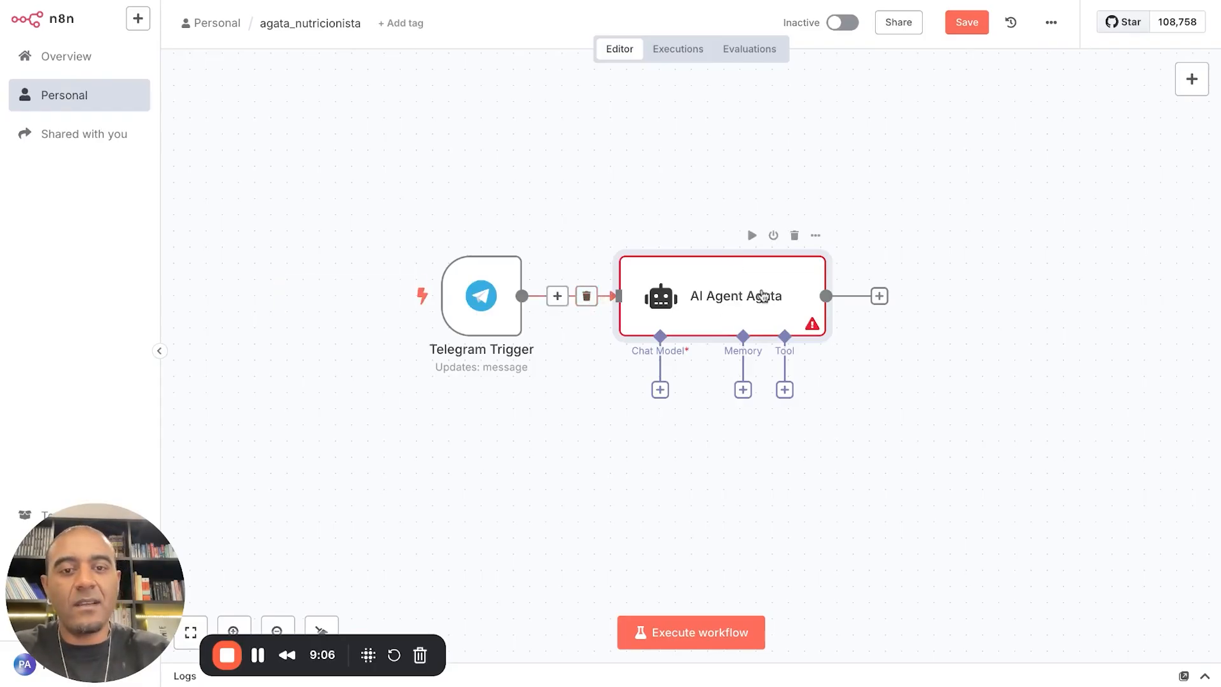
{"action": "double_click", "coordinate": [771, 293]}
{"action": "left_click", "coordinate": [609, 251]}
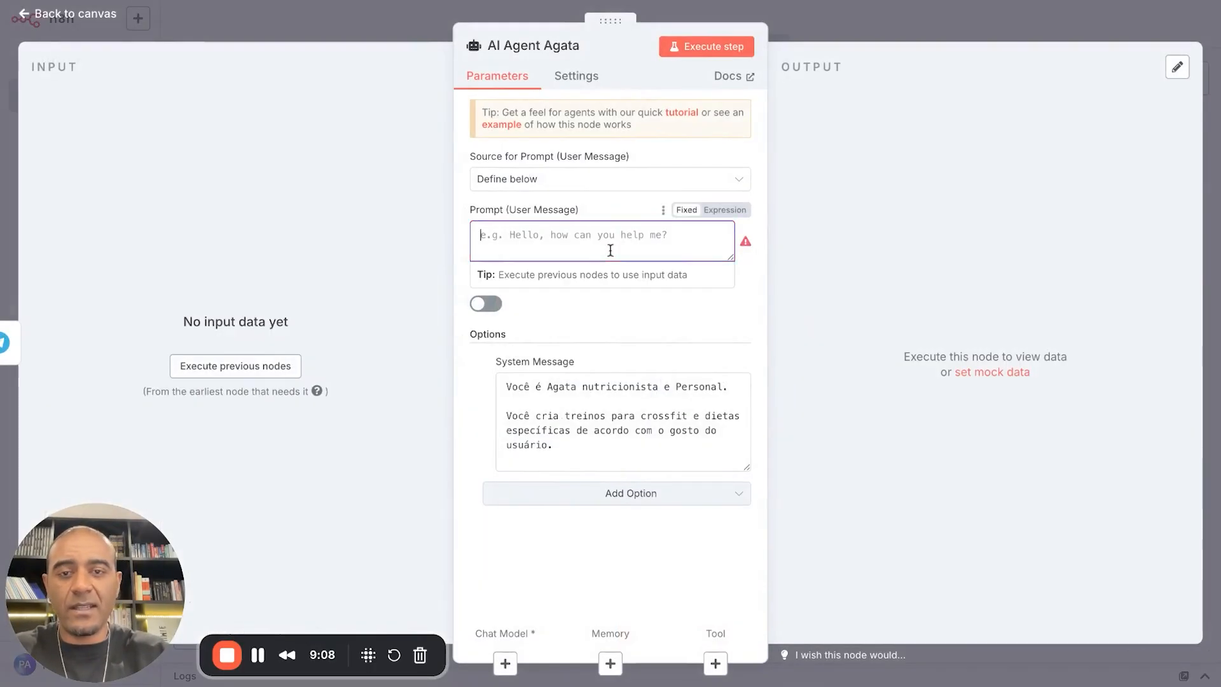
{"action": "type", "text": "oi"}
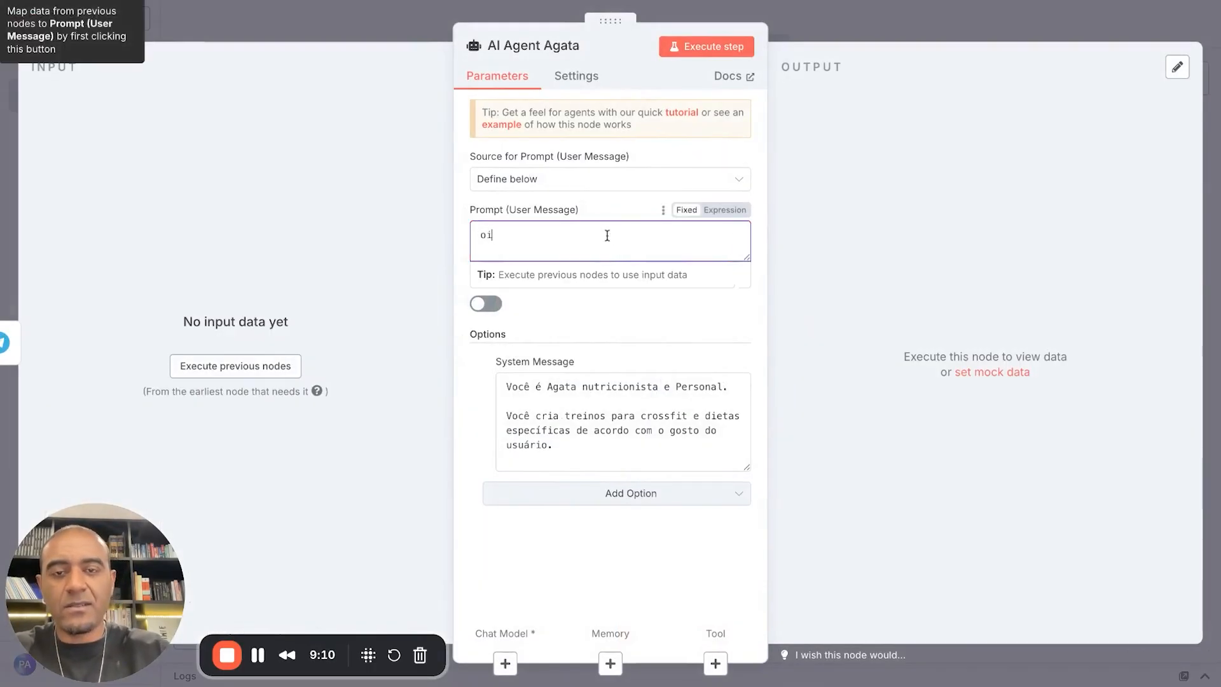
{"action": "key", "text": "BackSpace"}
{"action": "type", "text": "aiaiss"}
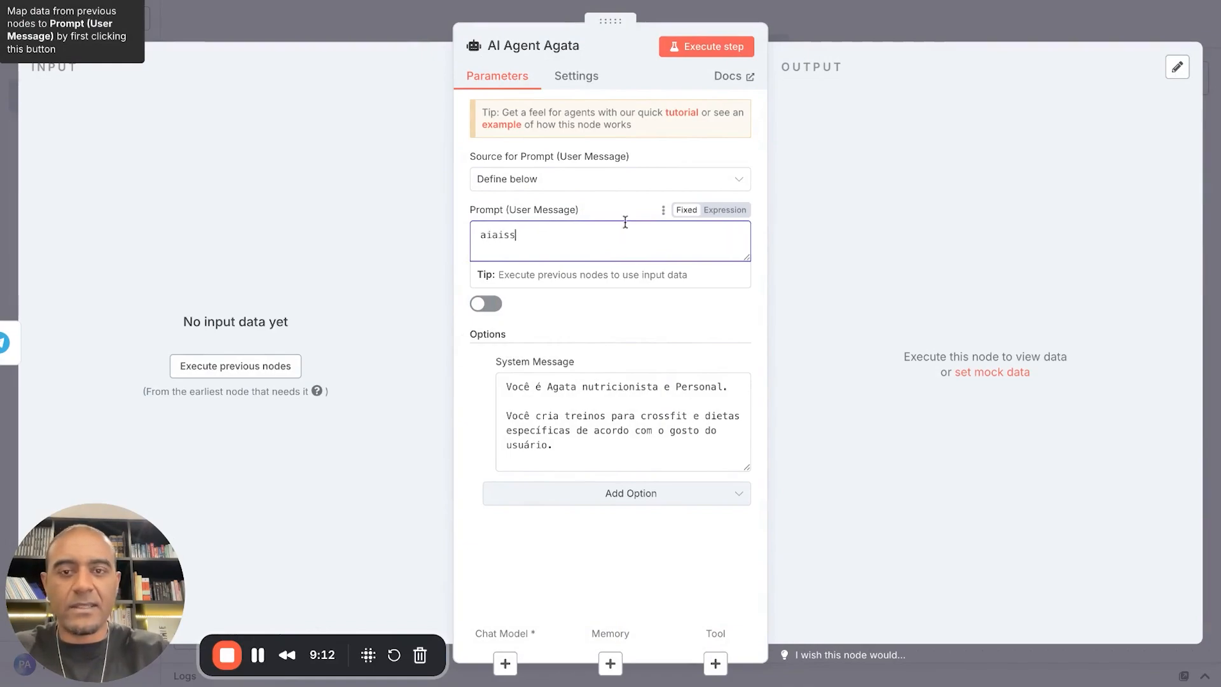
{"action": "left_click", "coordinate": [829, 43]}
{"action": "left_click", "coordinate": [980, 27]}
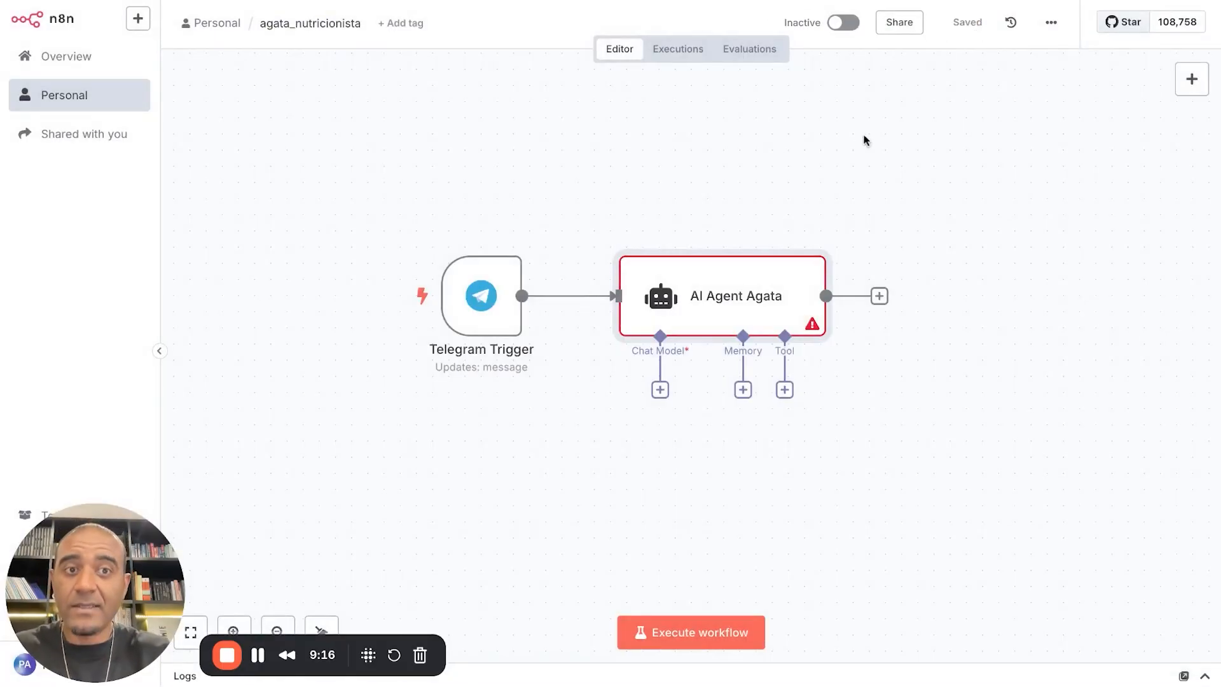
Step: Try to activate the workflow and check the AI Agent Agata node's parameters
{"action": "left_click", "coordinate": [844, 23]}
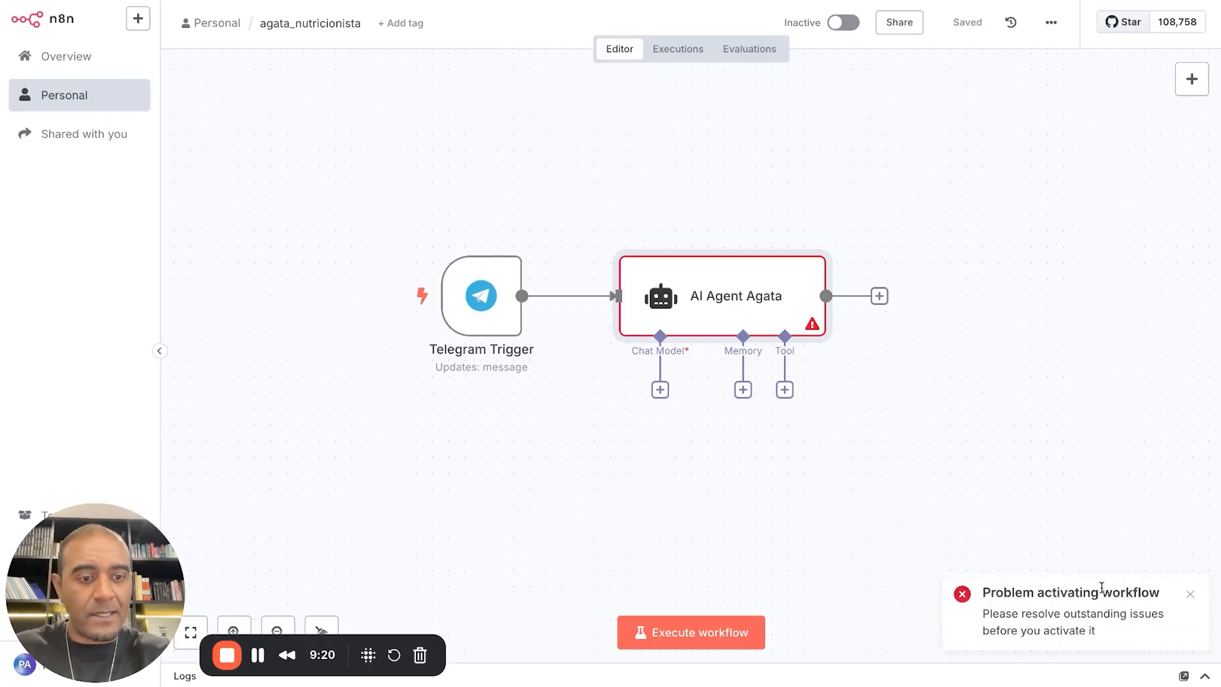
{"action": "double_click", "coordinate": [758, 296]}
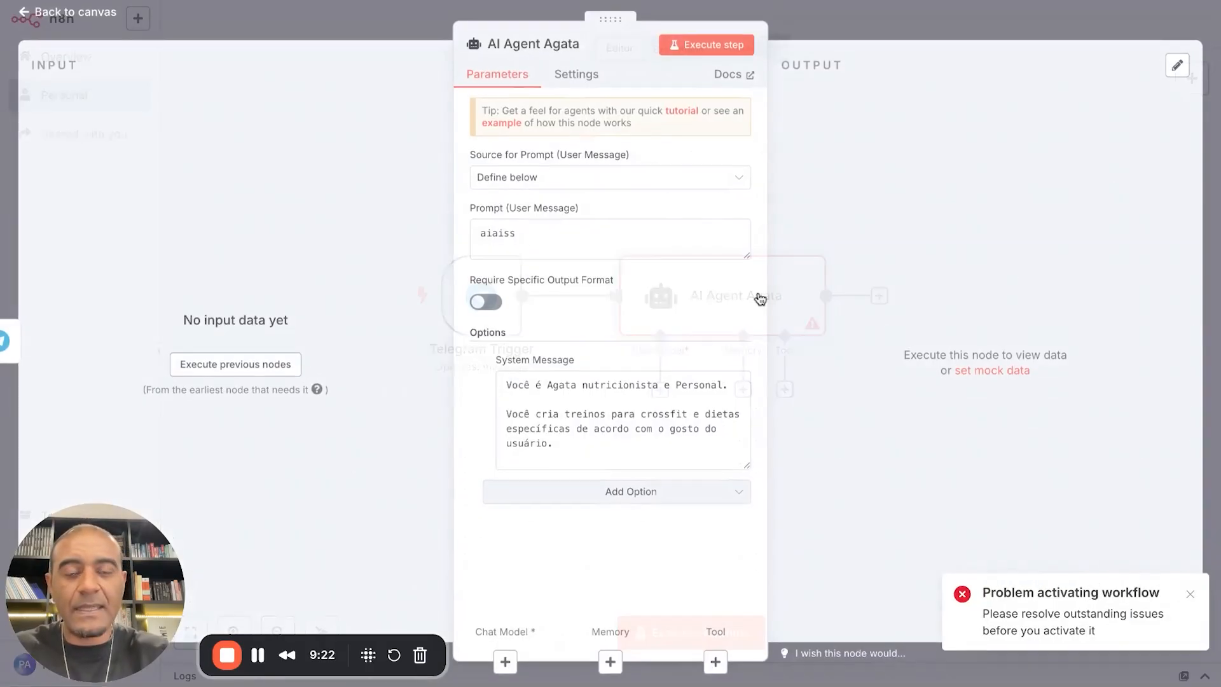
{"action": "left_click", "coordinate": [874, 27]}
Step: Attach an OpenAI Chat Model to the AI Agent Agata node and start creating a new credential for it
{"action": "left_click_drag", "start_coordinate": [747, 297], "coordinate": [763, 298]}
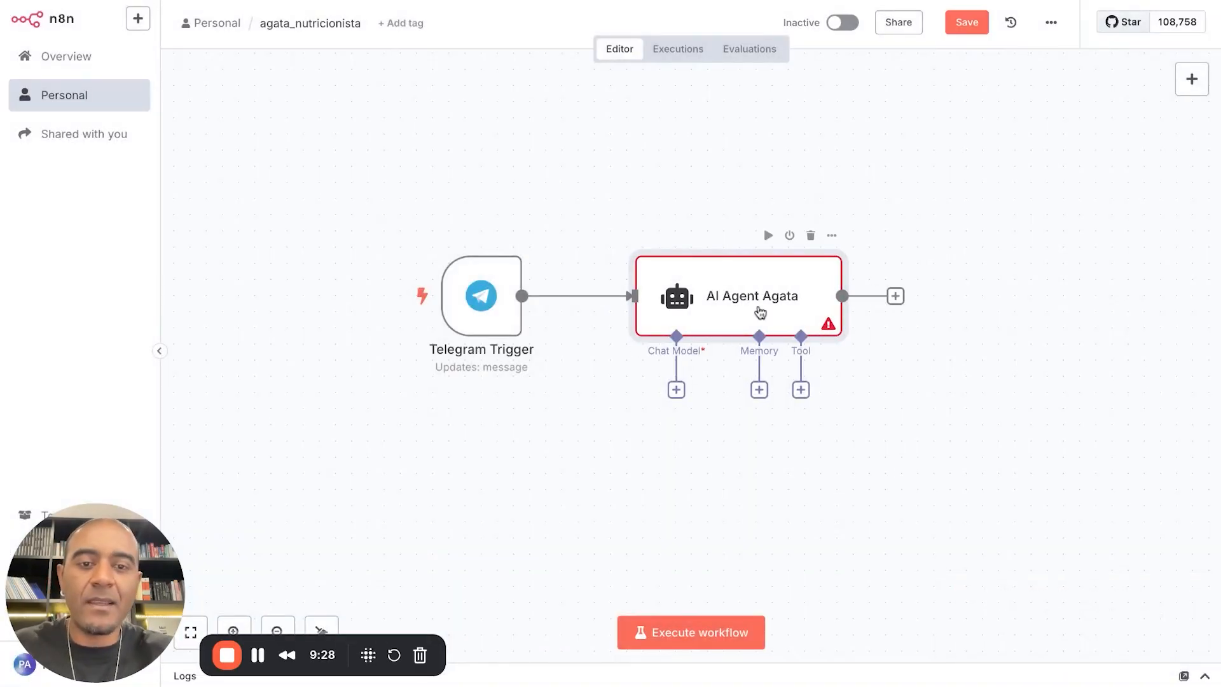
{"action": "left_click", "coordinate": [676, 390]}
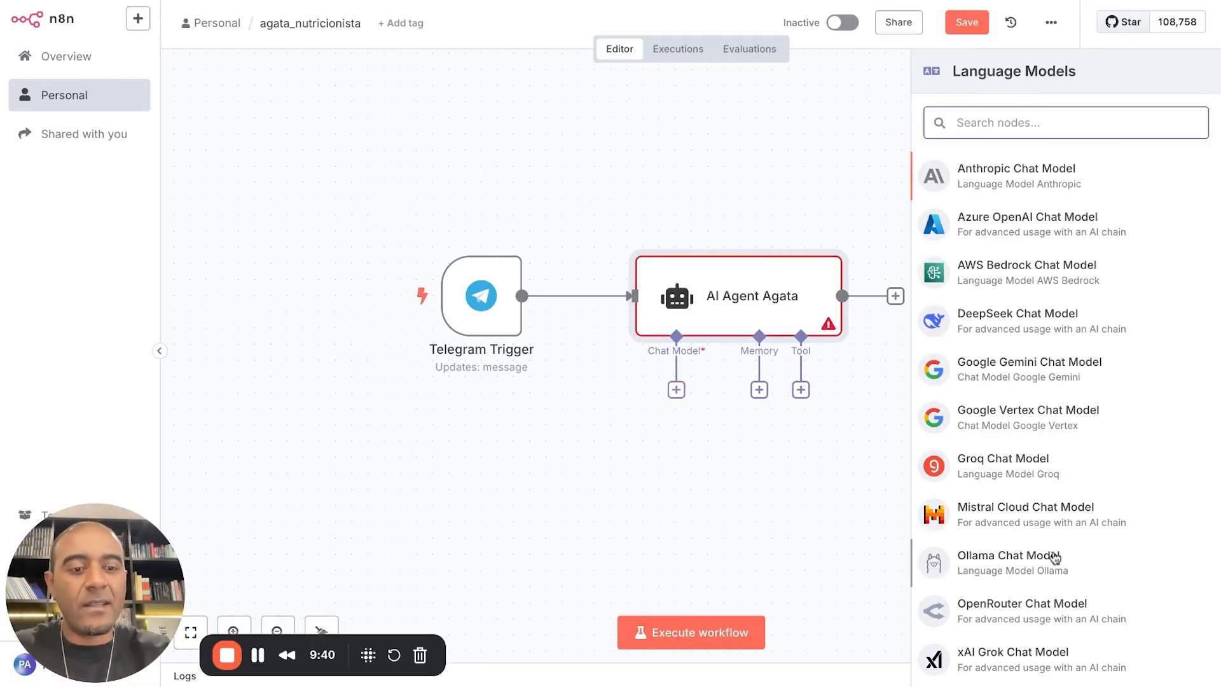
{"action": "scroll", "coordinate": [1072, 420], "scroll_direction": "down", "scroll_amount": 2}
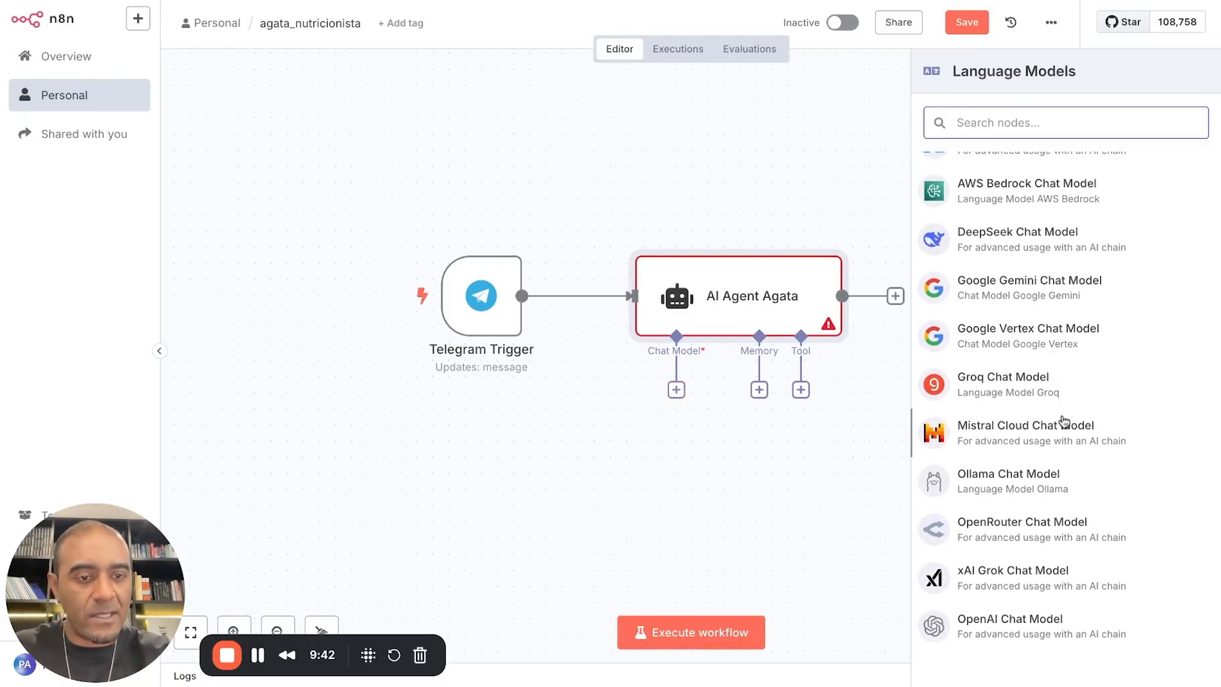
{"action": "left_click", "coordinate": [1034, 624]}
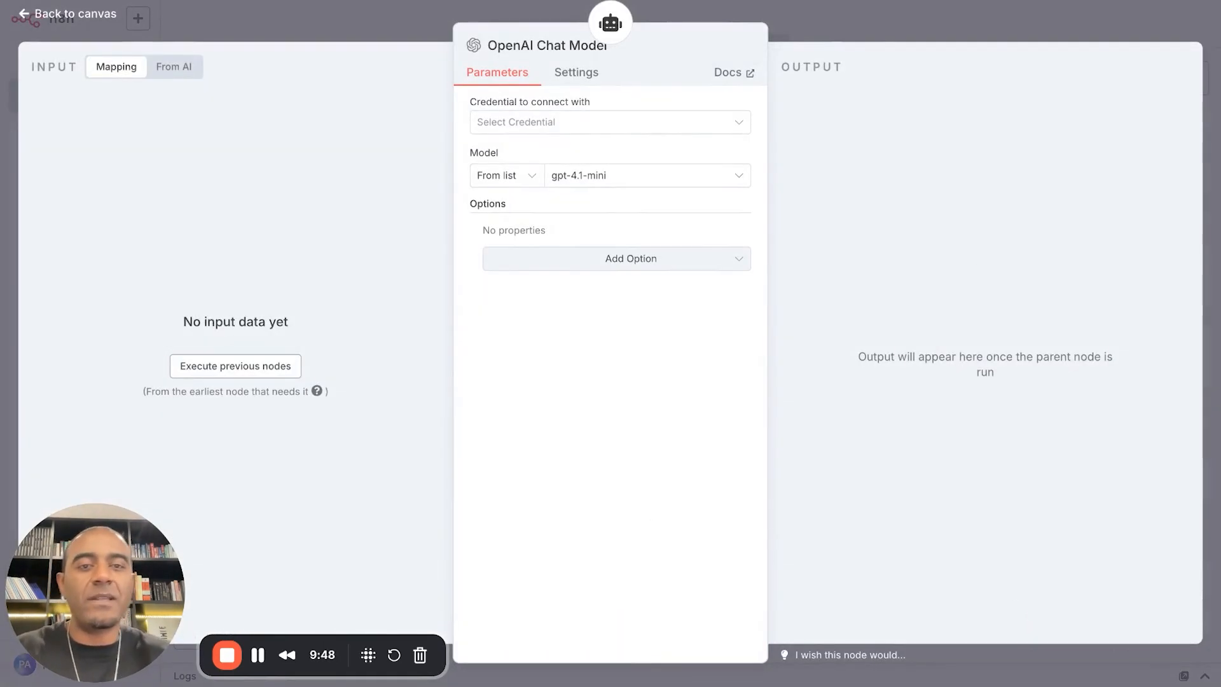
{"action": "left_click", "coordinate": [666, 130]}
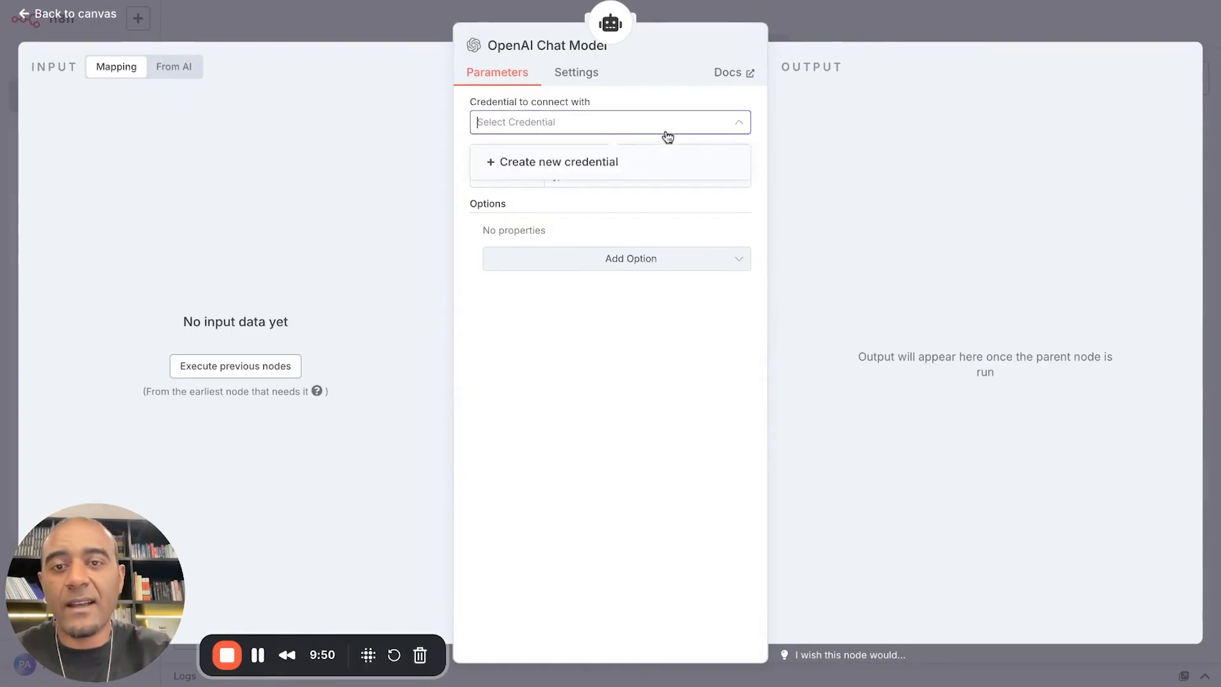
{"action": "left_click", "coordinate": [634, 161]}
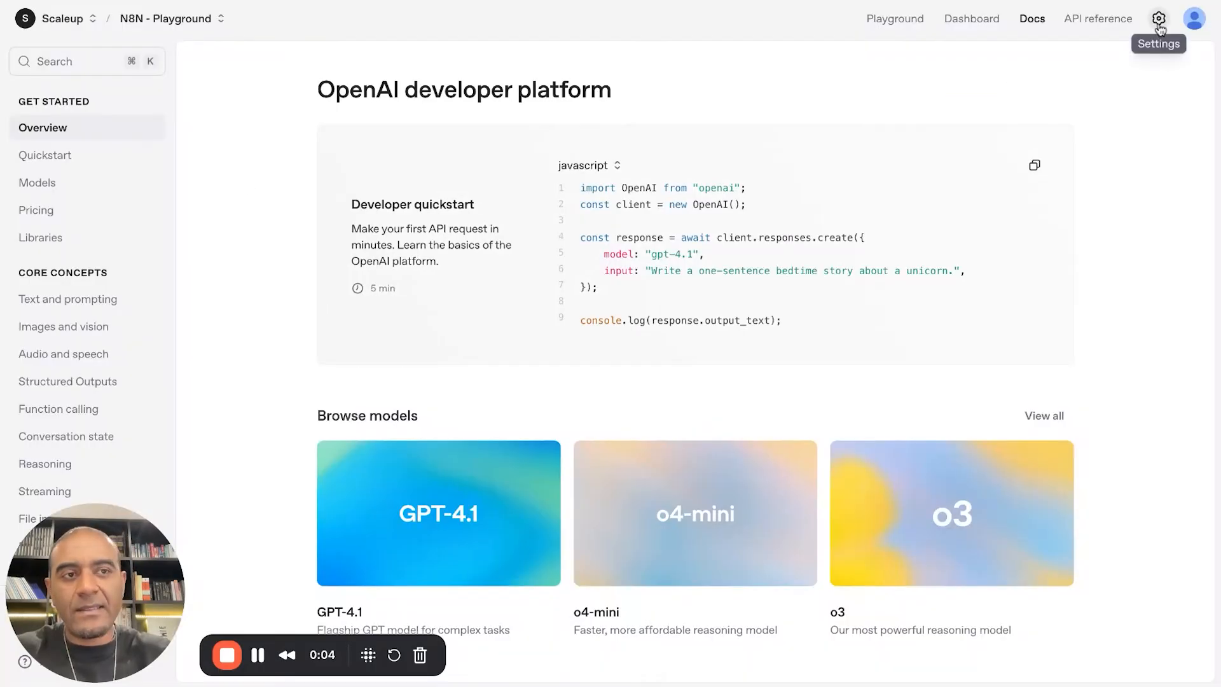
Step: In the OpenAI platform's organization API keys, start a new secret key named agata_nutricionista
{"action": "left_click", "coordinate": [1158, 19]}
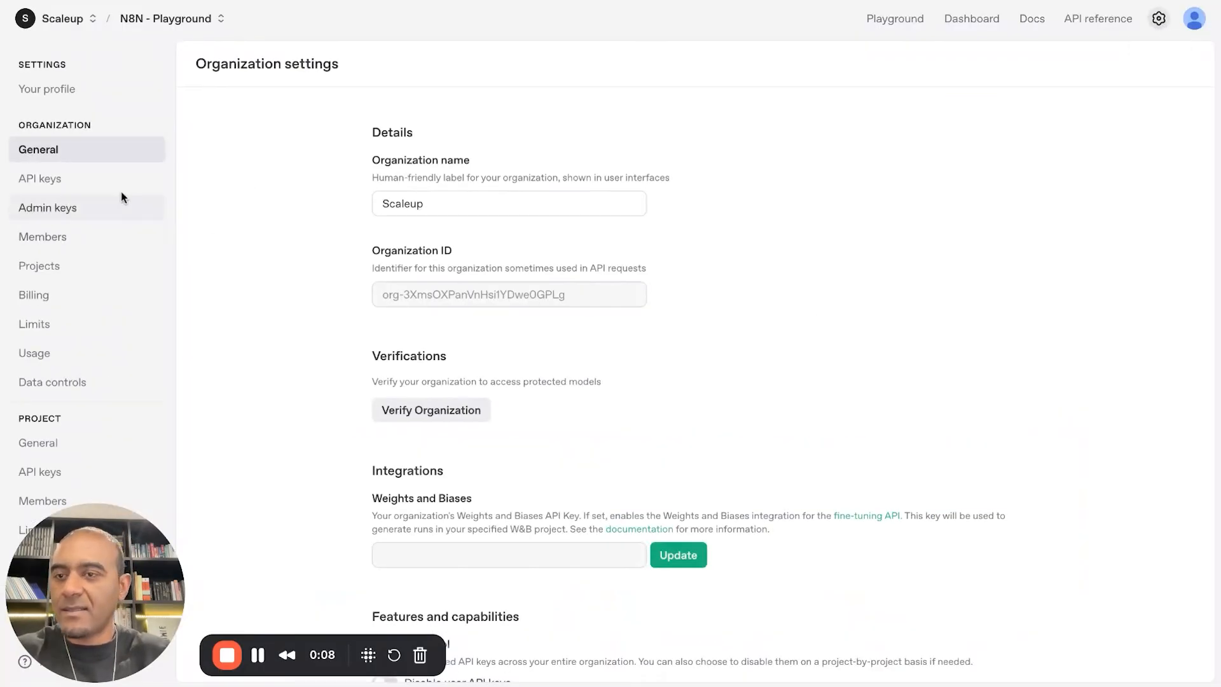
{"action": "left_click", "coordinate": [77, 179]}
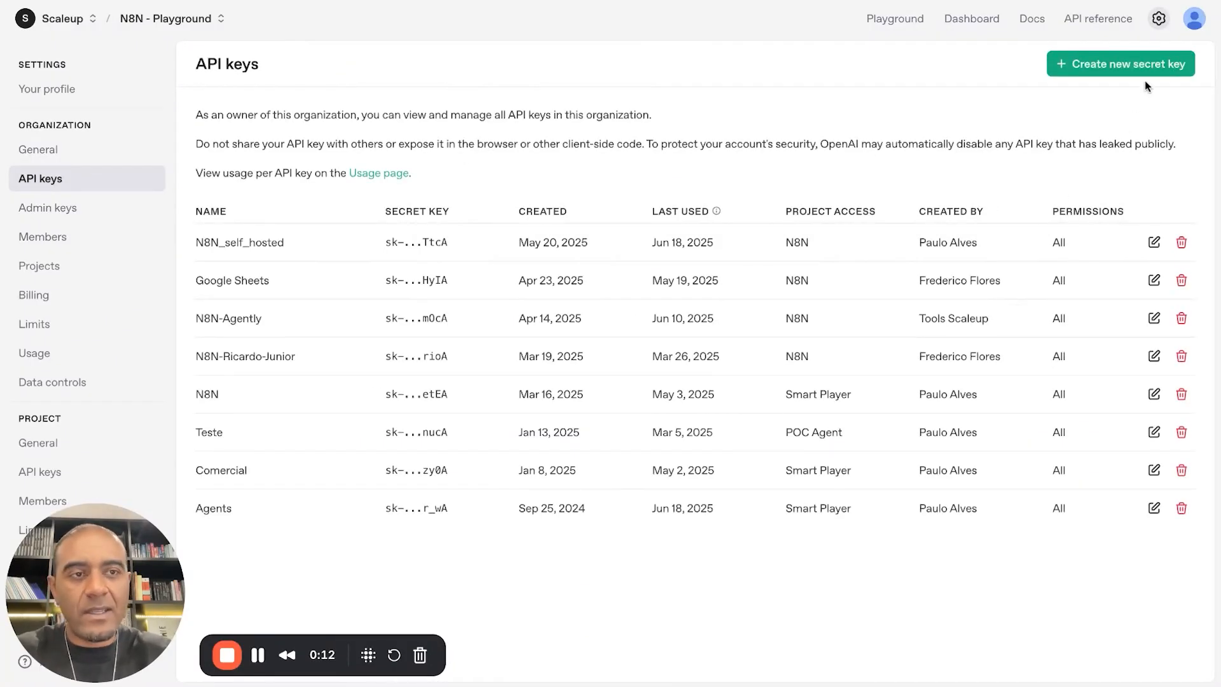
{"action": "left_click", "coordinate": [1153, 66]}
{"action": "type", "text": "agata_"}
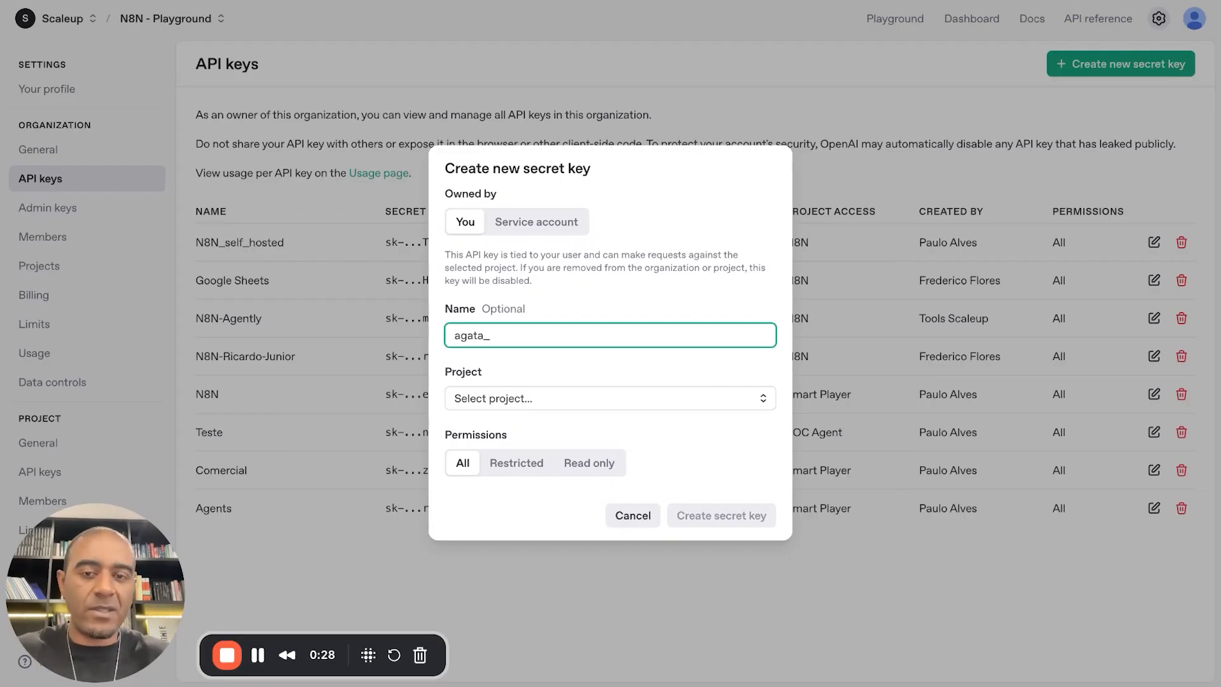
{"action": "type", "text": "nu"}
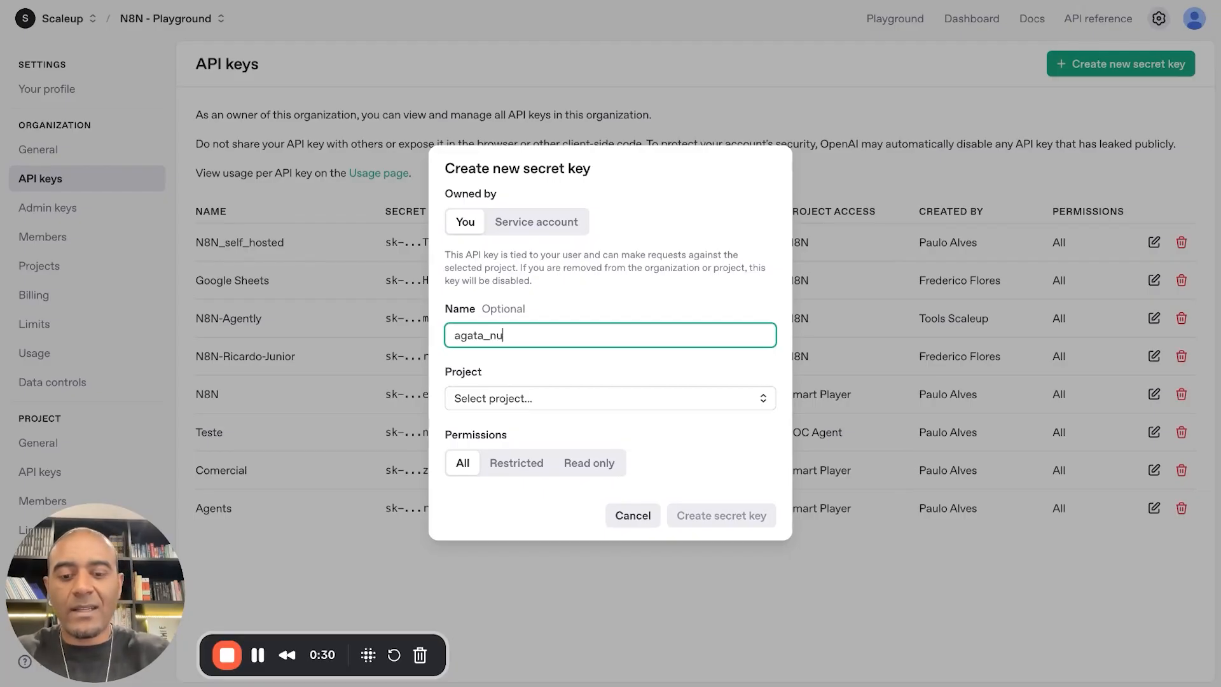
{"action": "type", "text": "tricionsi"}
{"action": "key", "text": "BackSpace"}
{"action": "type", "text": "ista"}
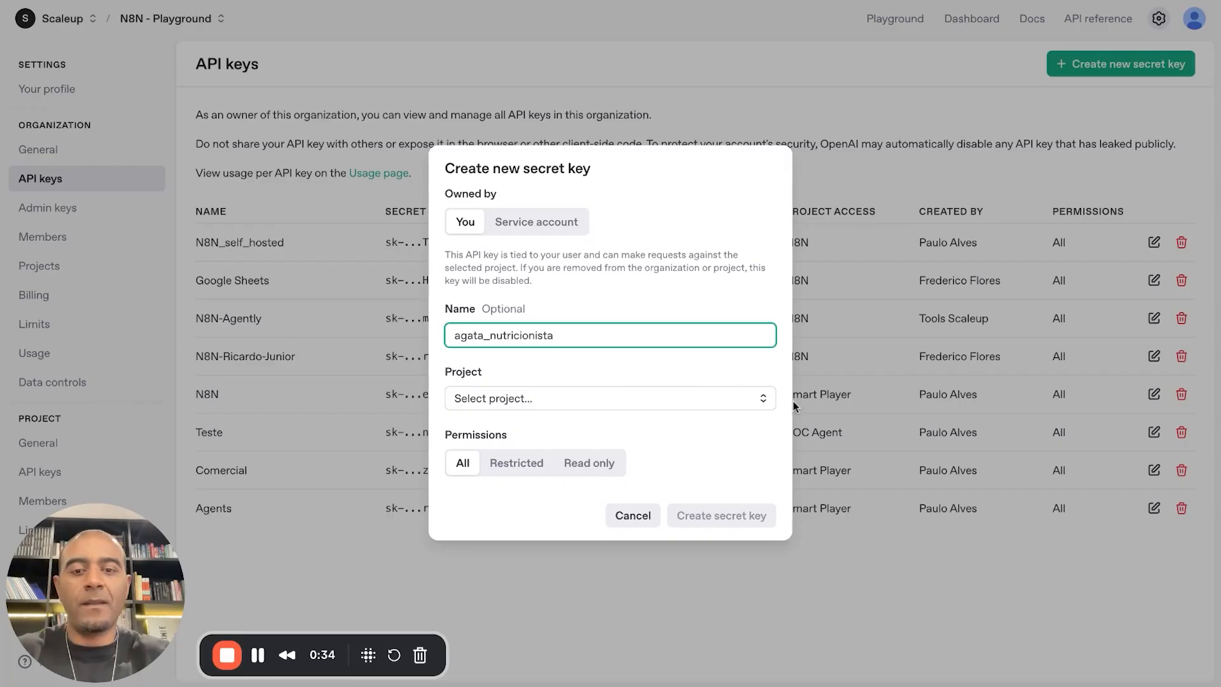
Step: Assign the new secret key to the N8N project, create it and copy the generated key
{"action": "left_click", "coordinate": [710, 405]}
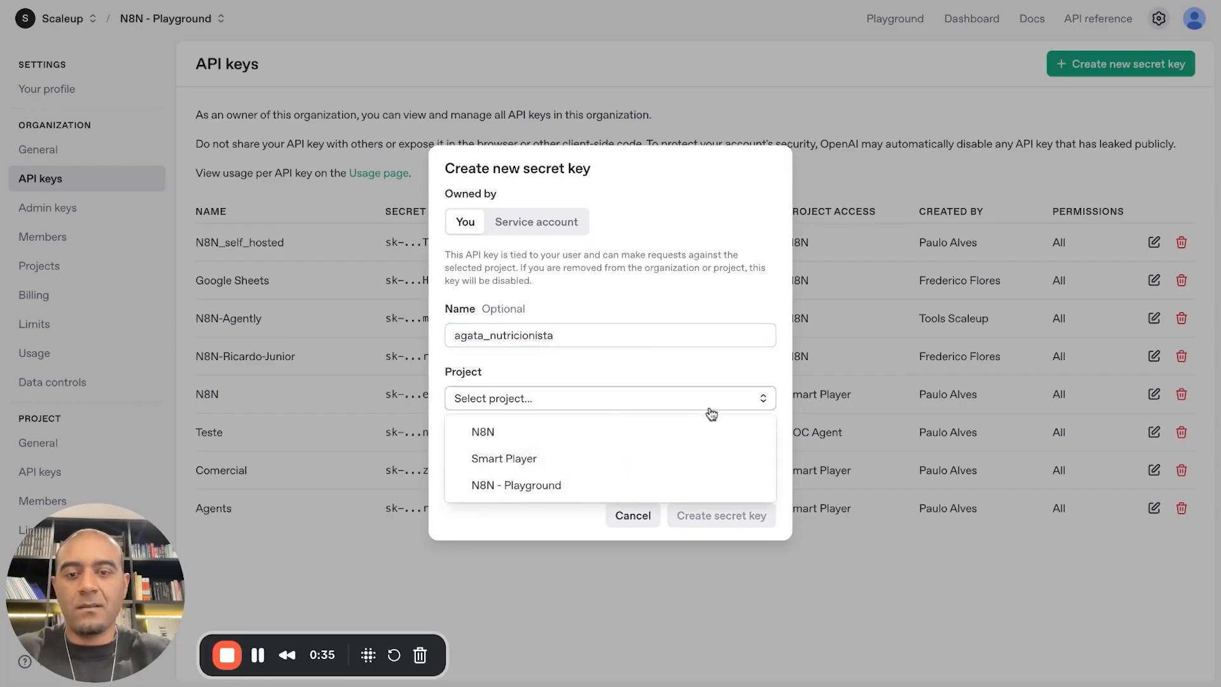
{"action": "left_click", "coordinate": [656, 438]}
{"action": "left_click", "coordinate": [743, 514]}
{"action": "left_click", "coordinate": [716, 364]}
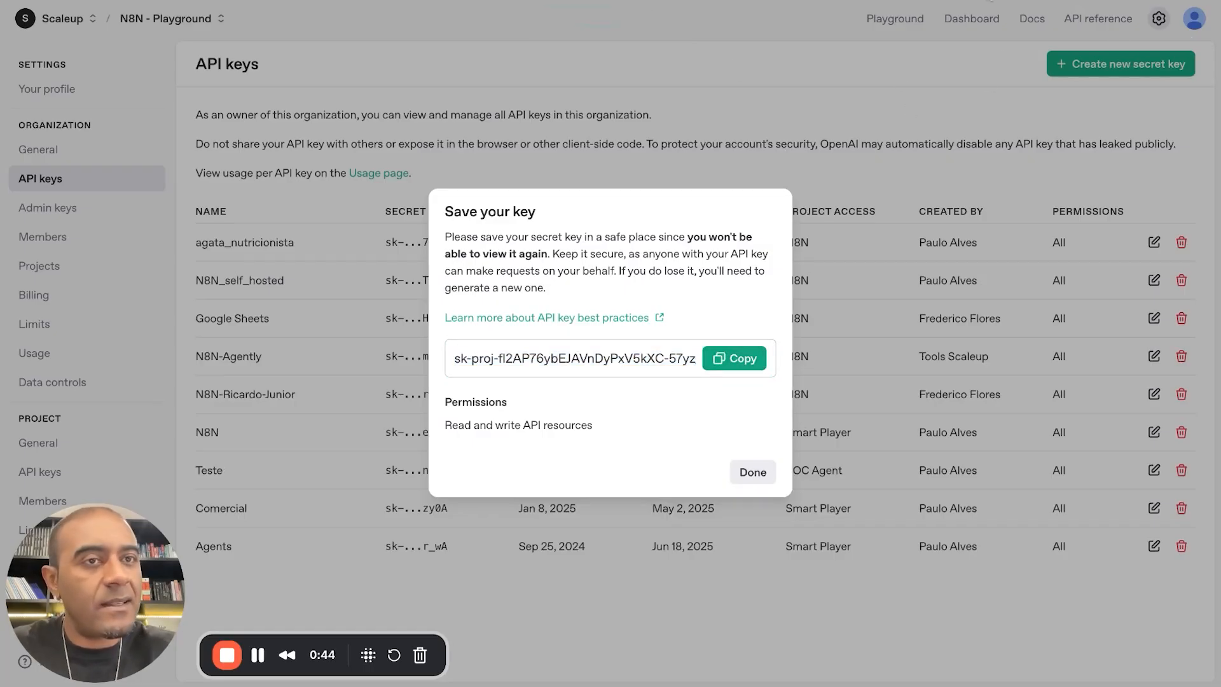
Step: Return to n8n, paste the API key into the OpenAI credential, save it and go back to the canvas
{"action": "left_click", "coordinate": [1053, 0]}
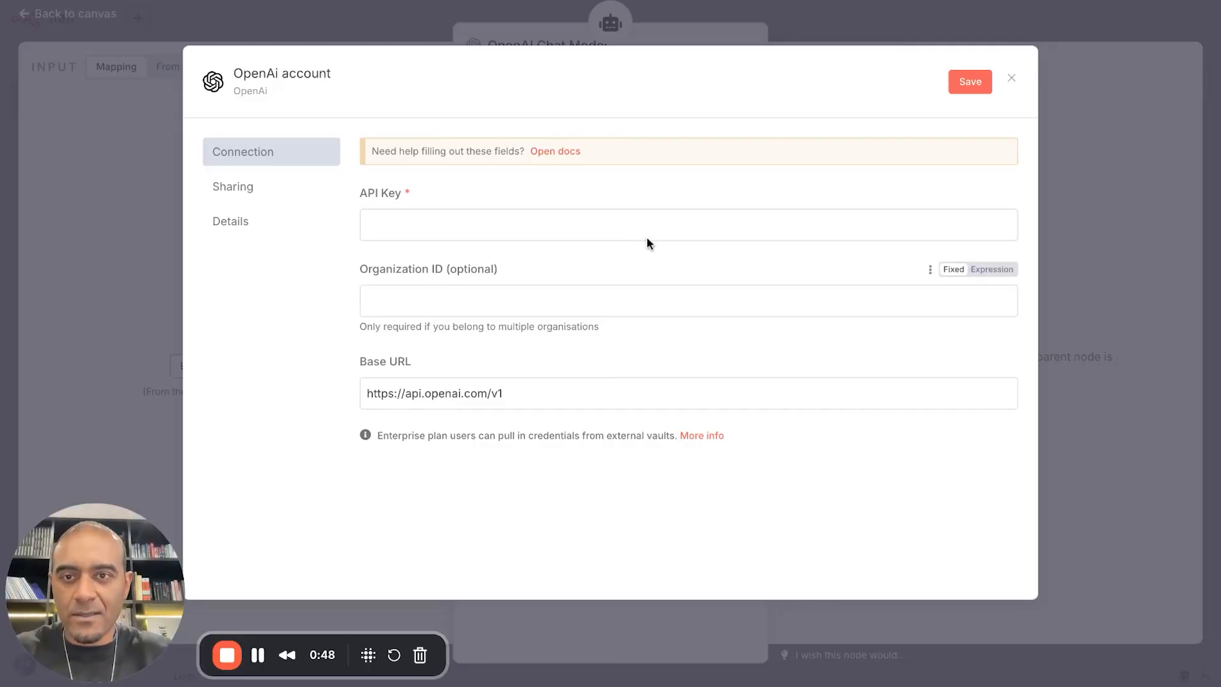
{"action": "left_click", "coordinate": [611, 219]}
{"action": "key", "text": "ctrl+v"}
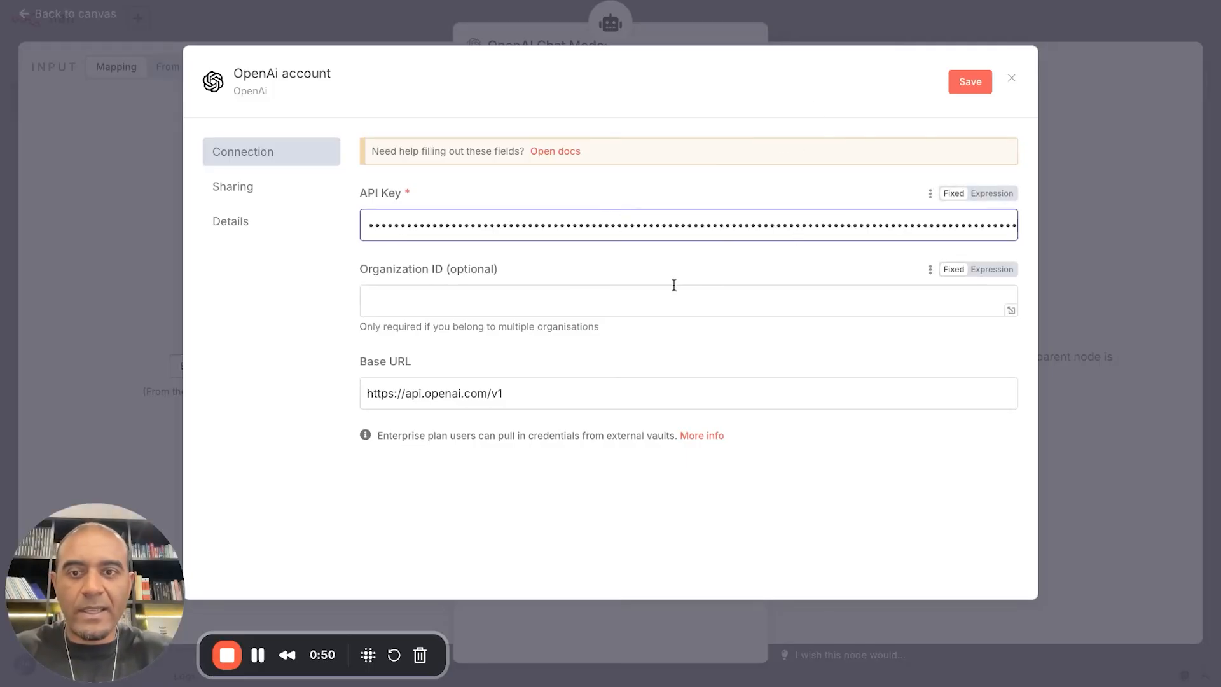
{"action": "left_click", "coordinate": [973, 84]}
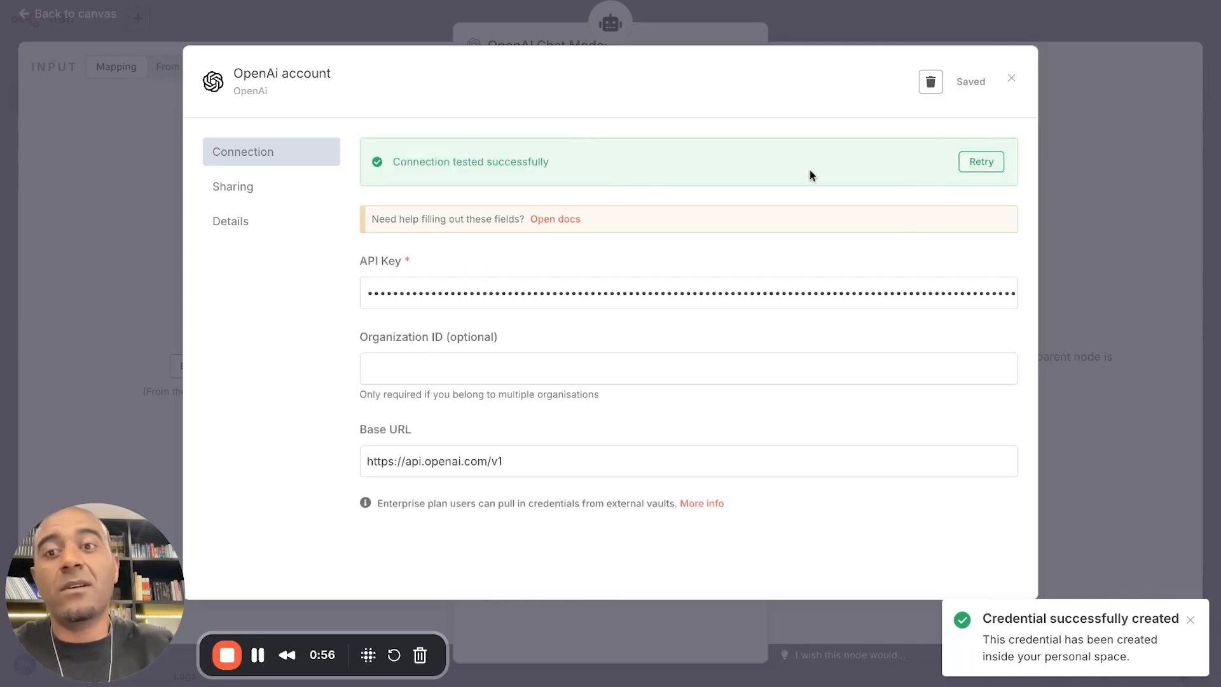
{"action": "left_click", "coordinate": [987, 33]}
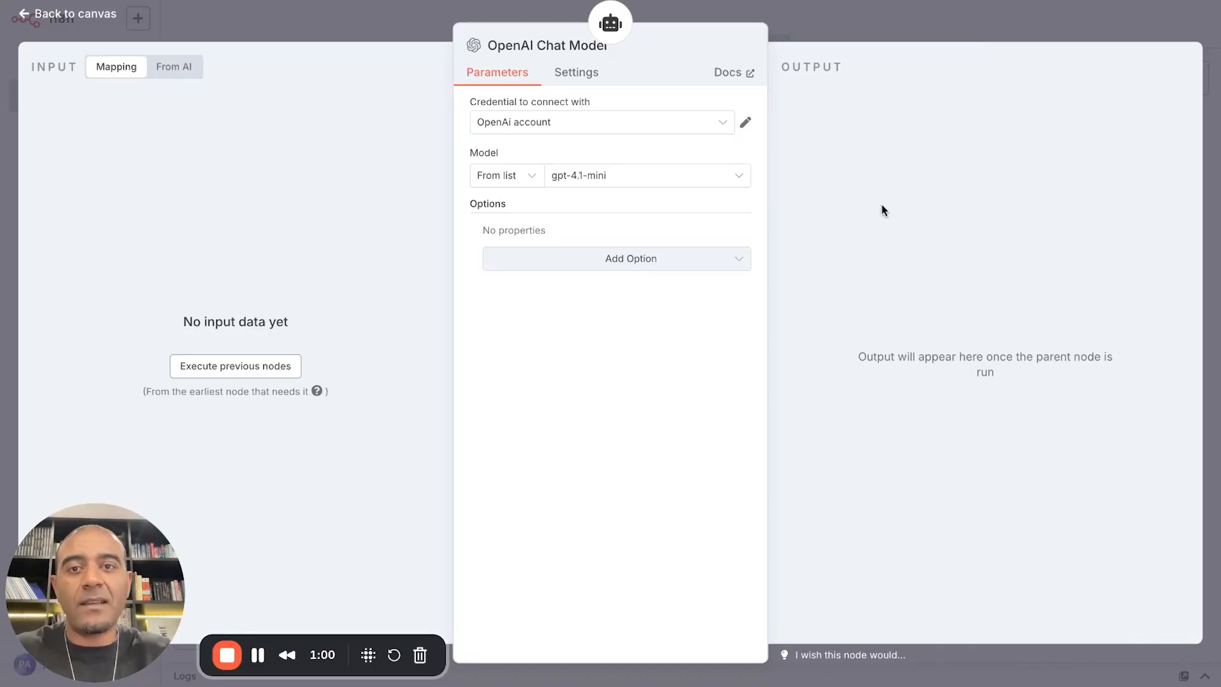
{"action": "left_click", "coordinate": [911, 28]}
Step: Reposition the OpenAI Chat Model node below the agent and add a Sampling Temperature option set to 0,1
{"action": "left_click_drag", "start_coordinate": [708, 485], "coordinate": [645, 485]}
{"action": "double_click", "coordinate": [645, 485]}
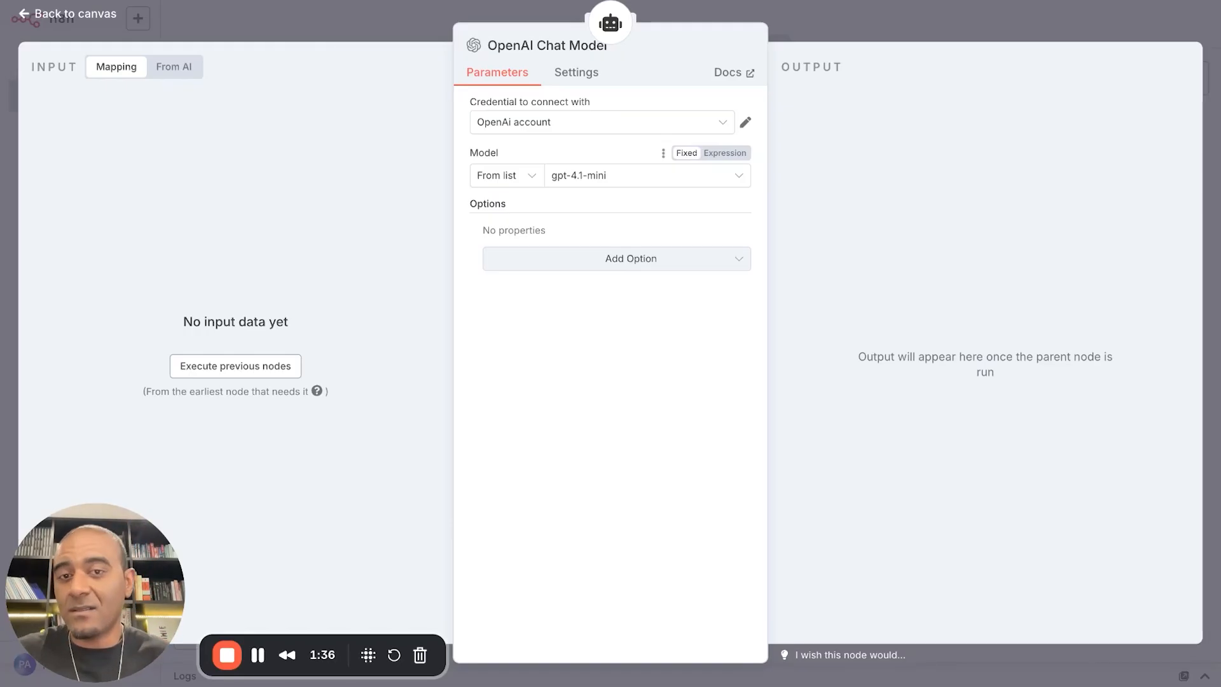
{"action": "left_click", "coordinate": [655, 260]}
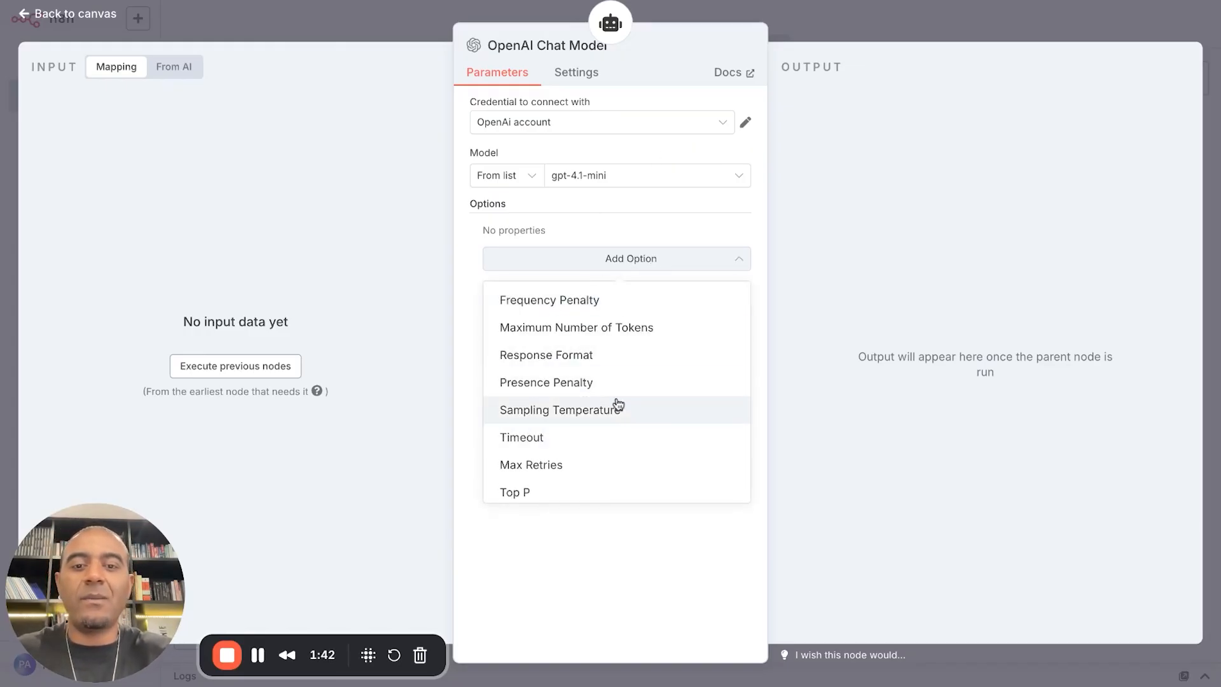
{"action": "left_click", "coordinate": [652, 415]}
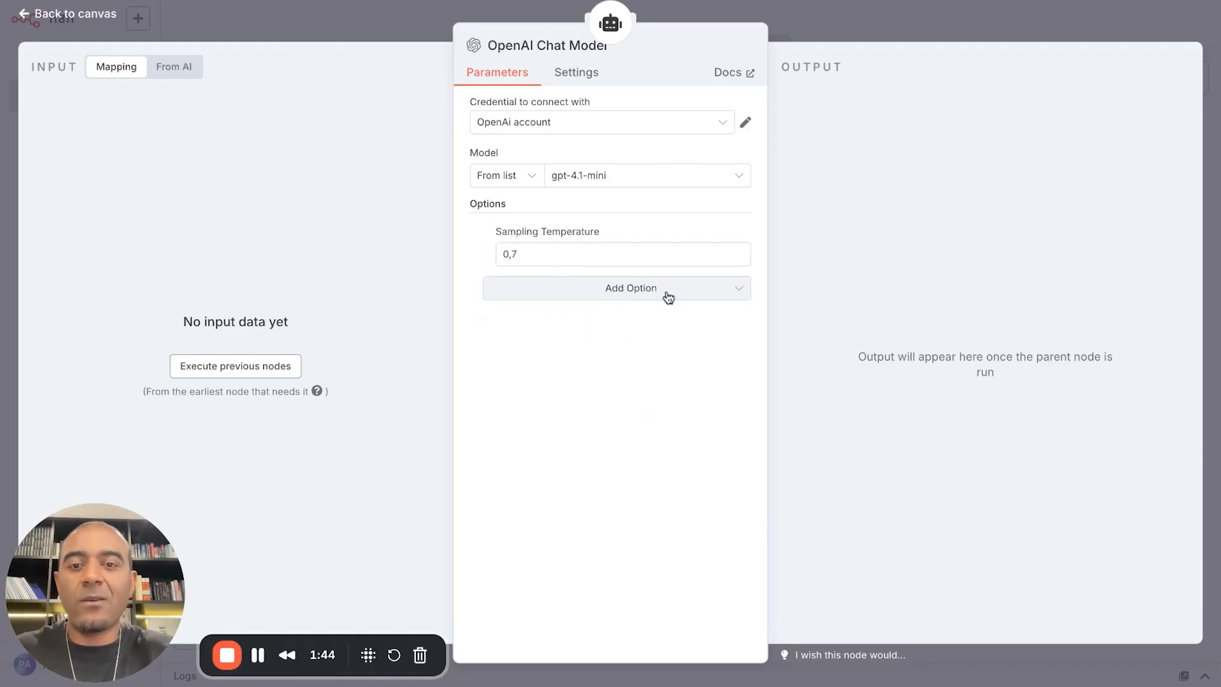
{"action": "left_click", "coordinate": [645, 256]}
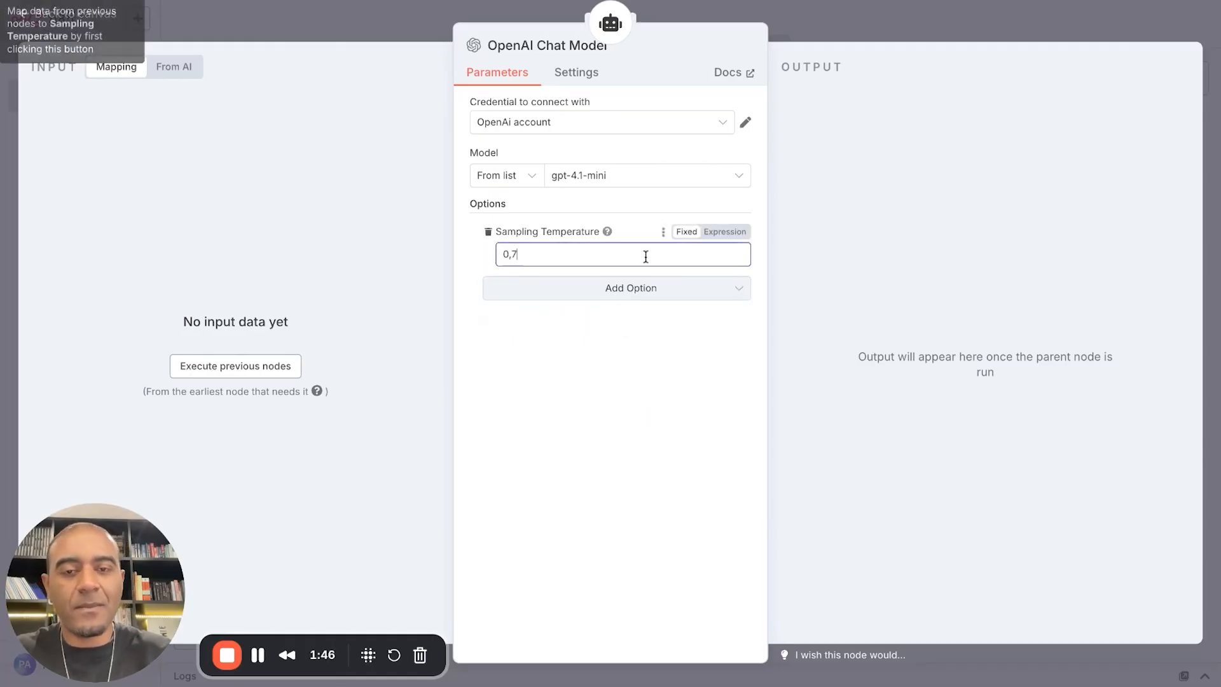
{"action": "key", "text": "BackSpace"}
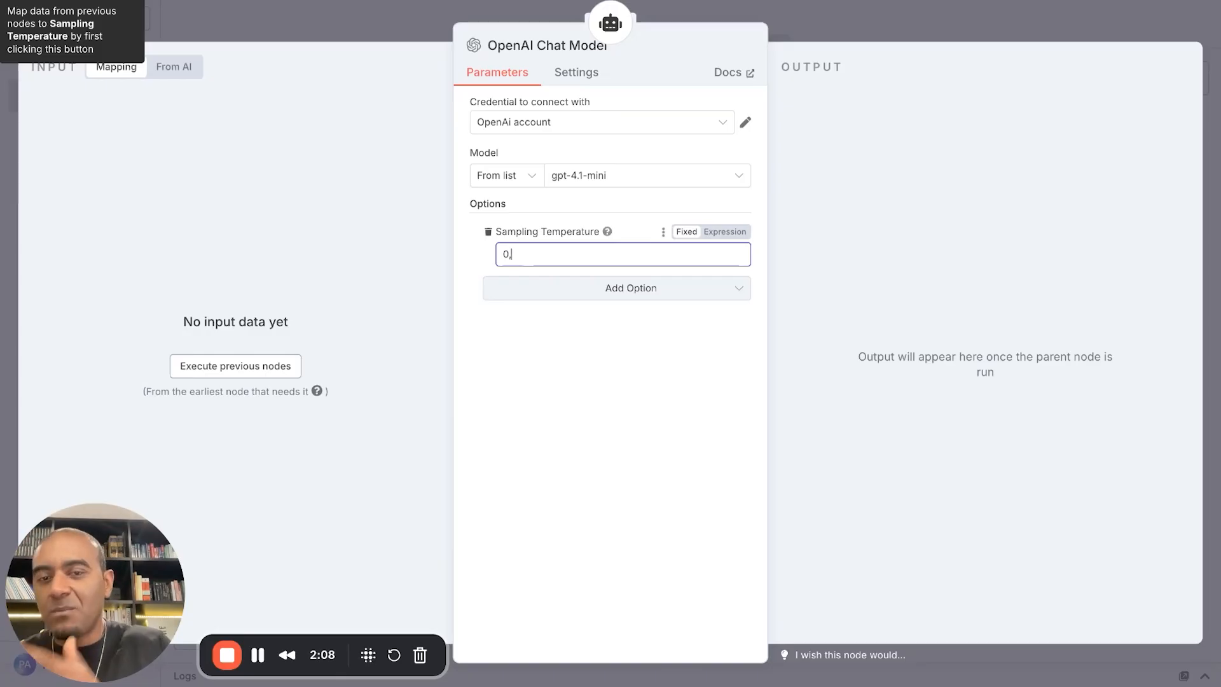
{"action": "type", "text": "1"}
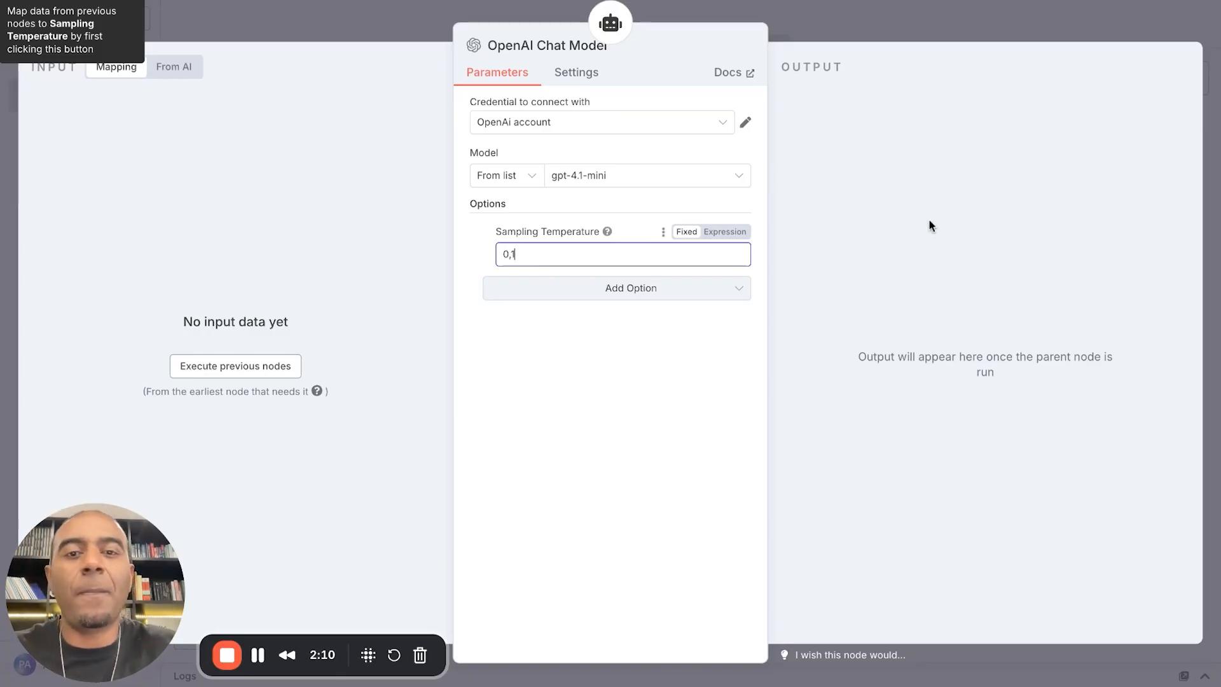
{"action": "left_click", "coordinate": [899, 27]}
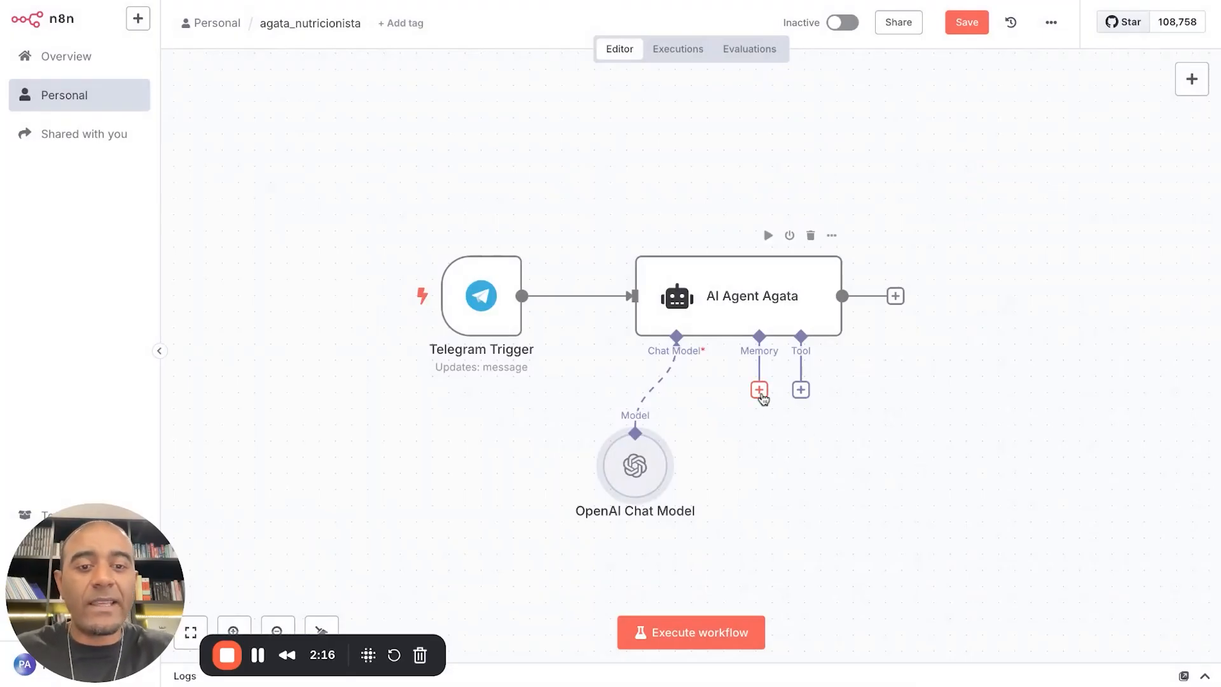
Step: Attach a Redis Chat Memory to AI Agent Agata and start creating a new Redis credential for it
{"action": "left_click", "coordinate": [759, 389]}
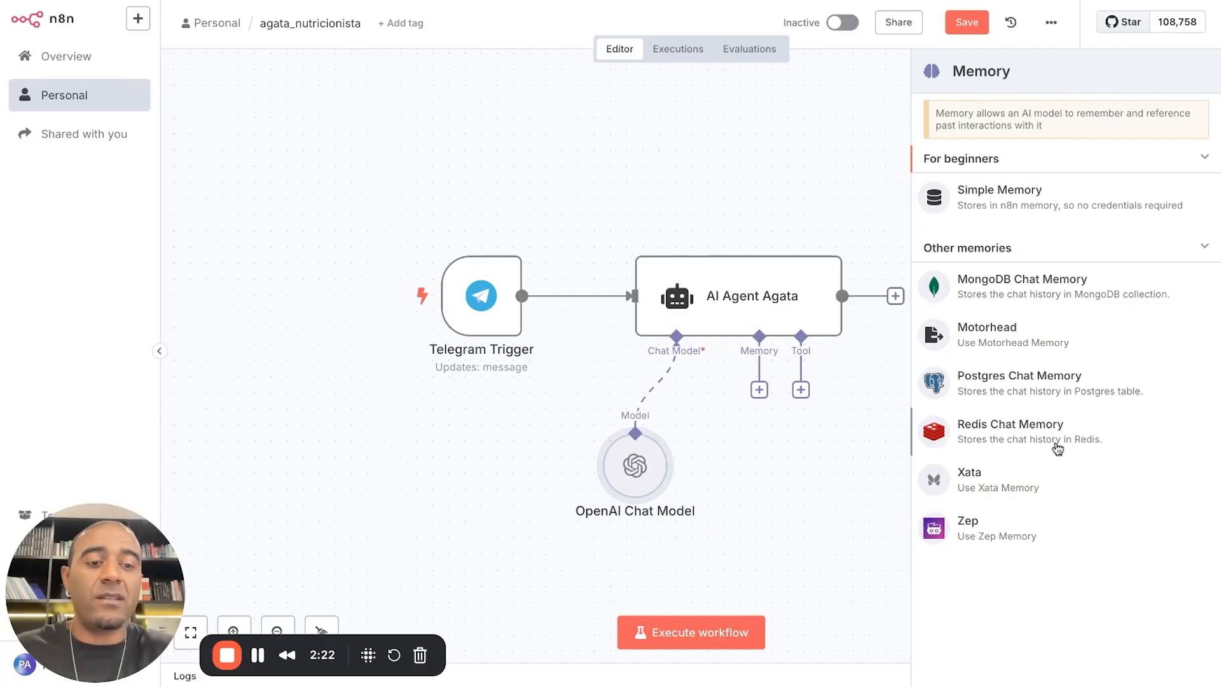
{"action": "left_click", "coordinate": [1011, 431]}
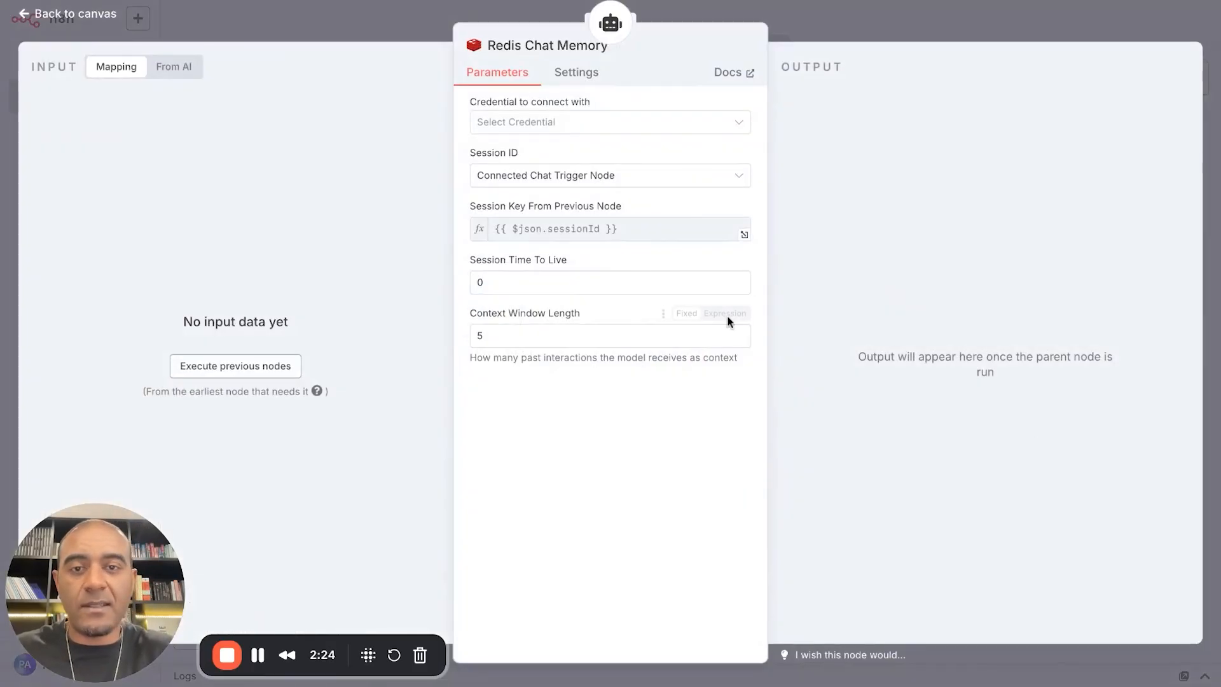
{"action": "left_click", "coordinate": [624, 120]}
{"action": "left_click", "coordinate": [621, 161]}
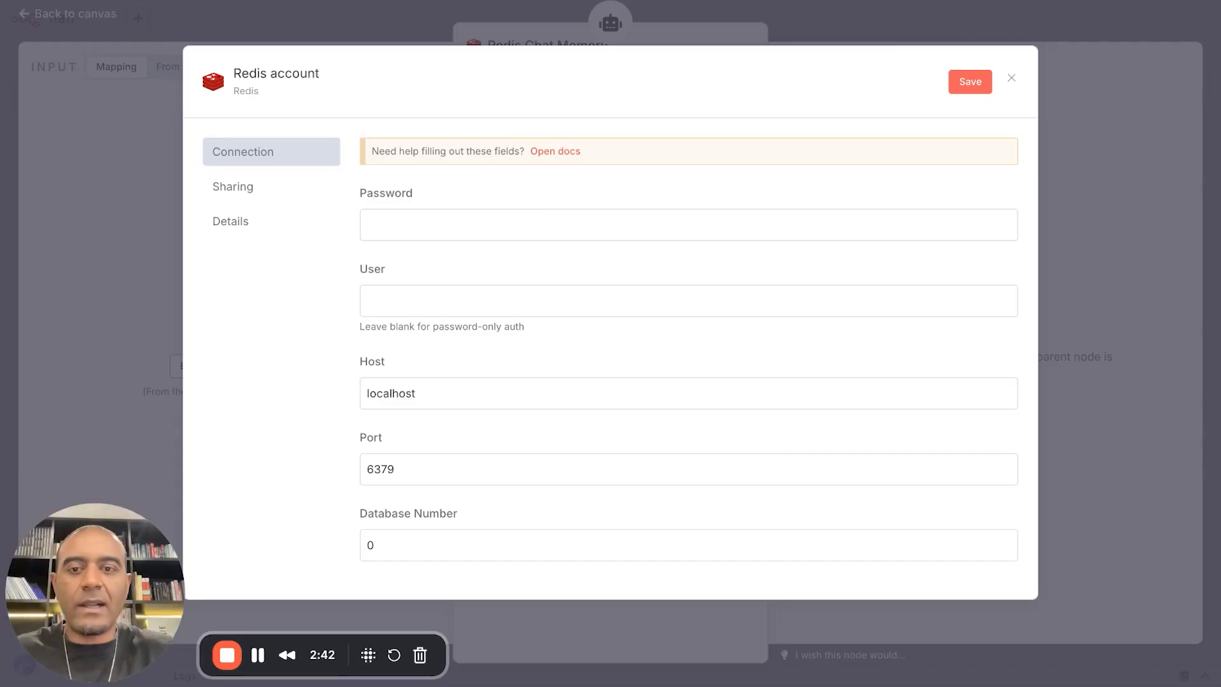
Step: Fill the Redis credential with host j5w2h8rv_redis-db, user default and the Redis password, save it and close the credential form
{"action": "double_click", "coordinate": [507, 394]}
{"action": "key", "text": "ctrl+v"}
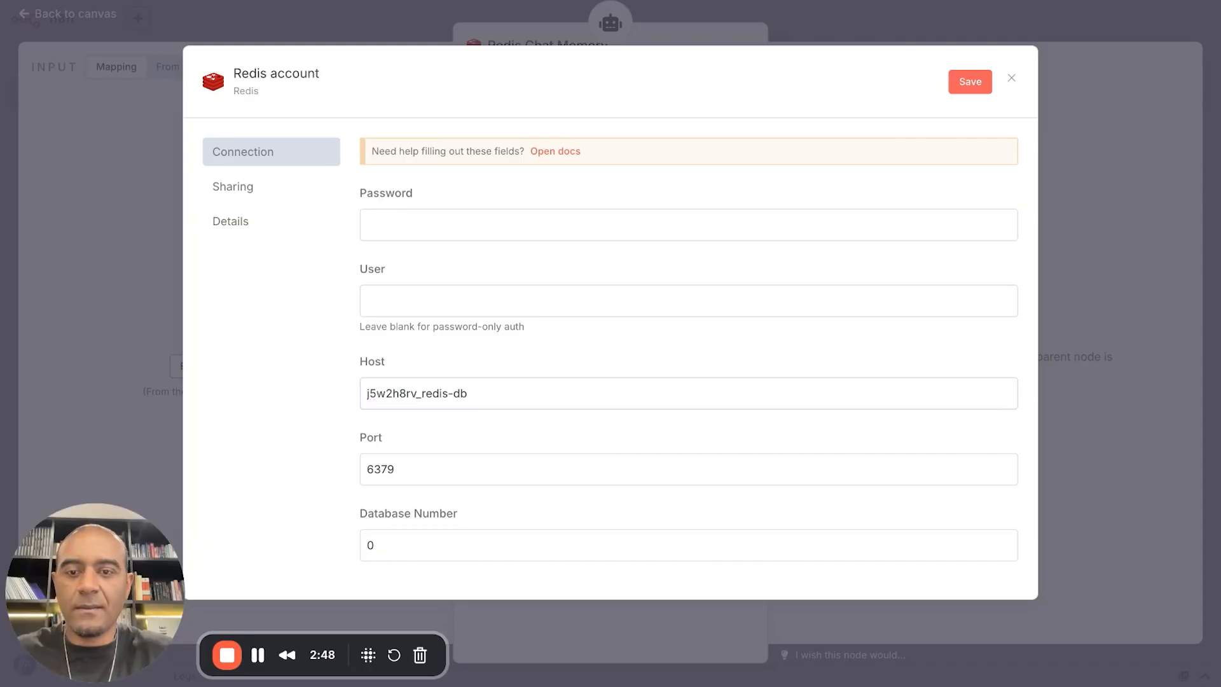
{"action": "left_click", "coordinate": [590, 305]}
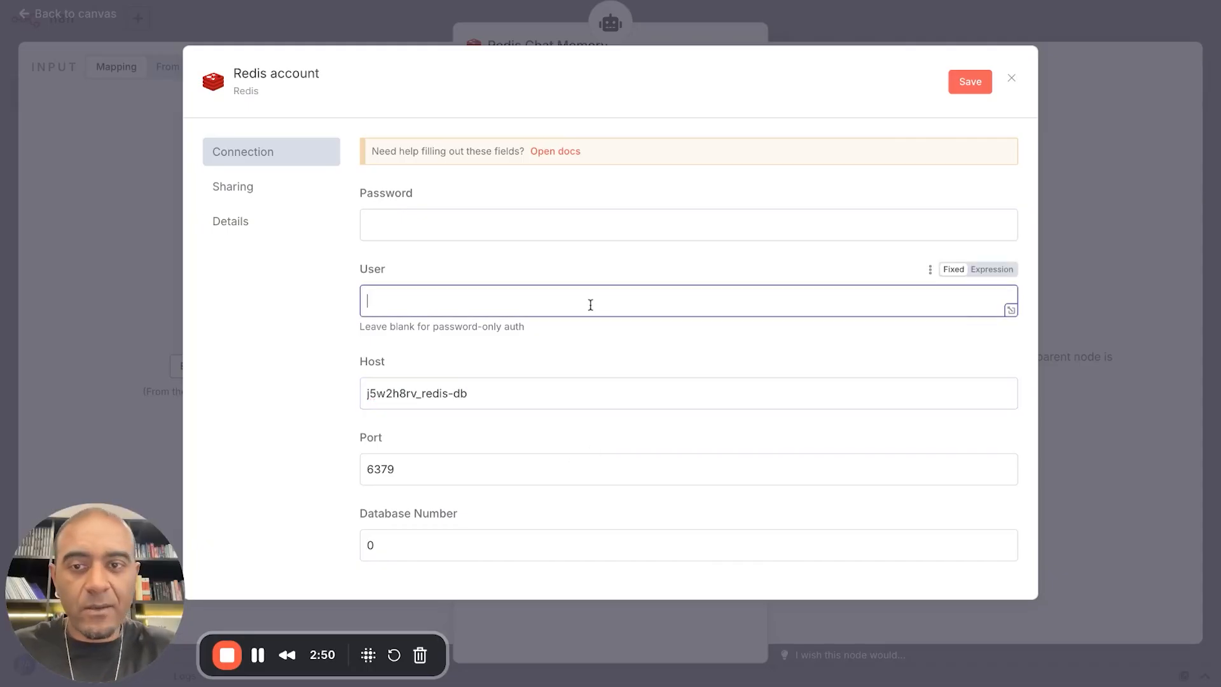
{"action": "type", "text": "default"}
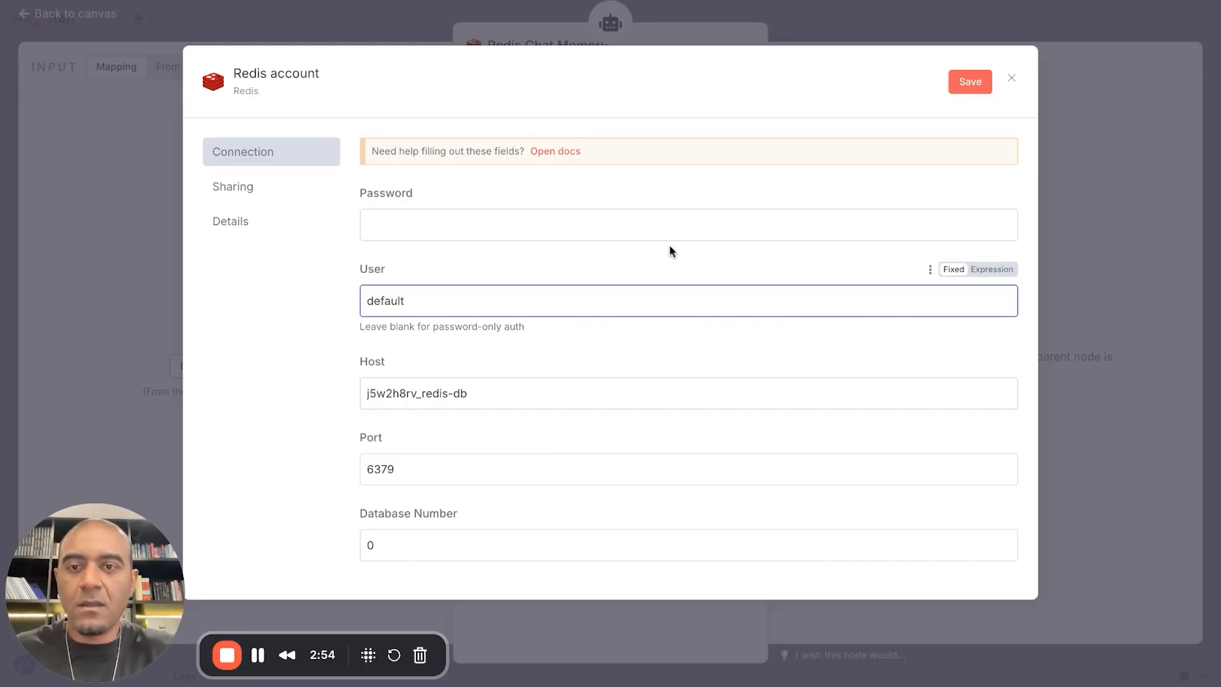
{"action": "left_click", "coordinate": [647, 222]}
{"action": "key", "text": "ctrl+v"}
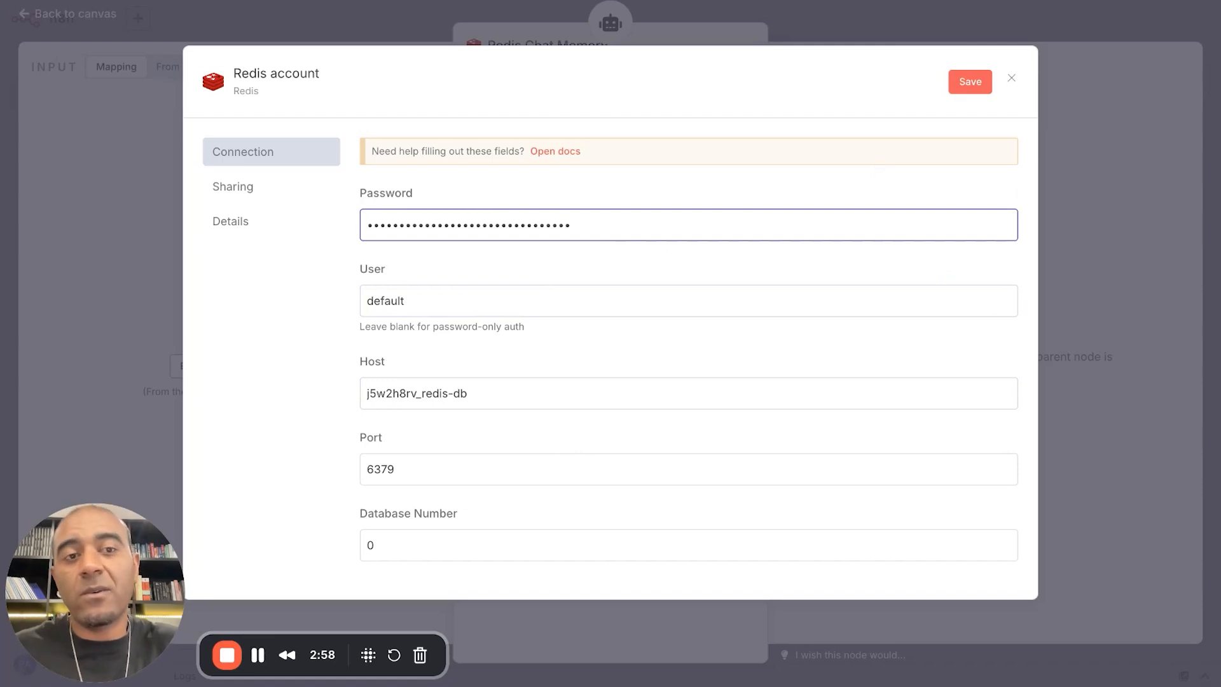
{"action": "left_click", "coordinate": [973, 86]}
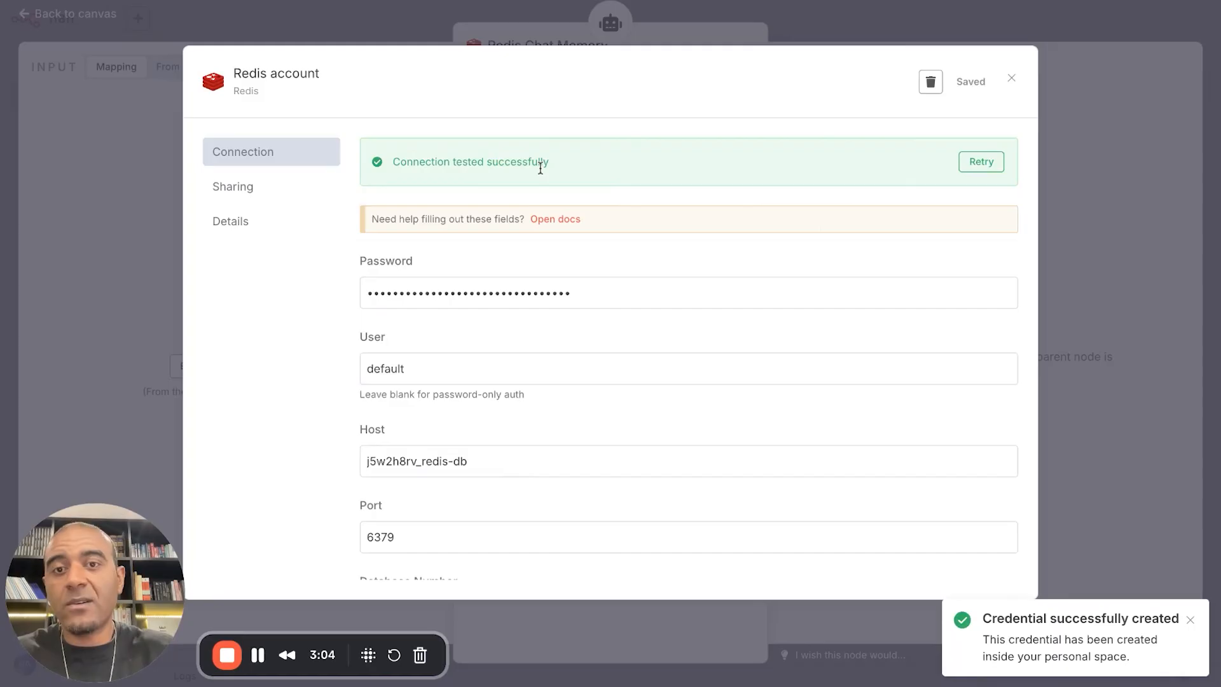
{"action": "left_click", "coordinate": [925, 31]}
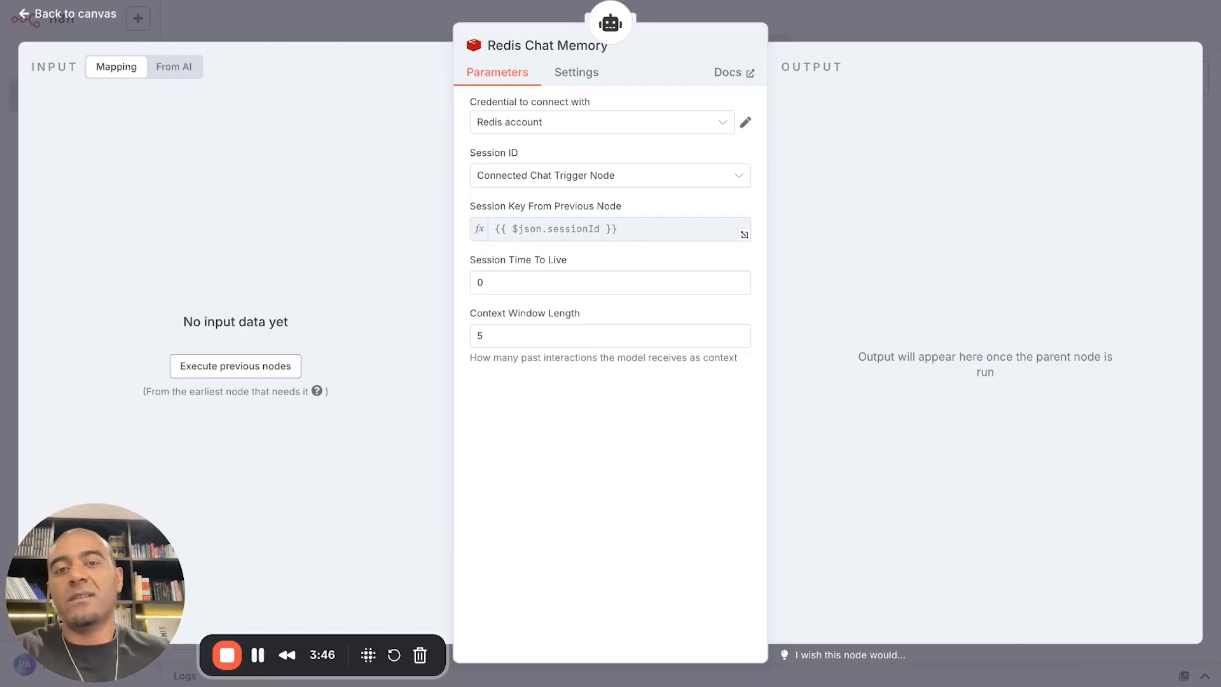
Step: Set the Redis Chat Memory's Context Window Length to 10 and return to the canvas
{"action": "left_click", "coordinate": [539, 335]}
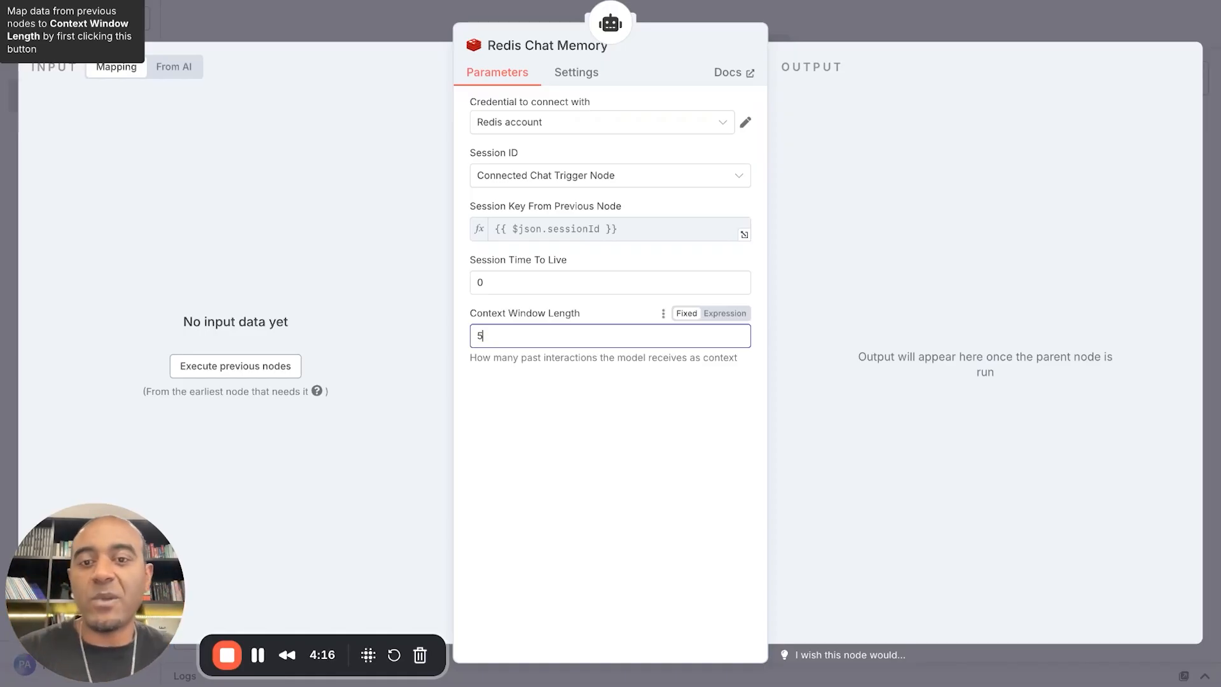
{"action": "key", "text": "ctrl+a"}
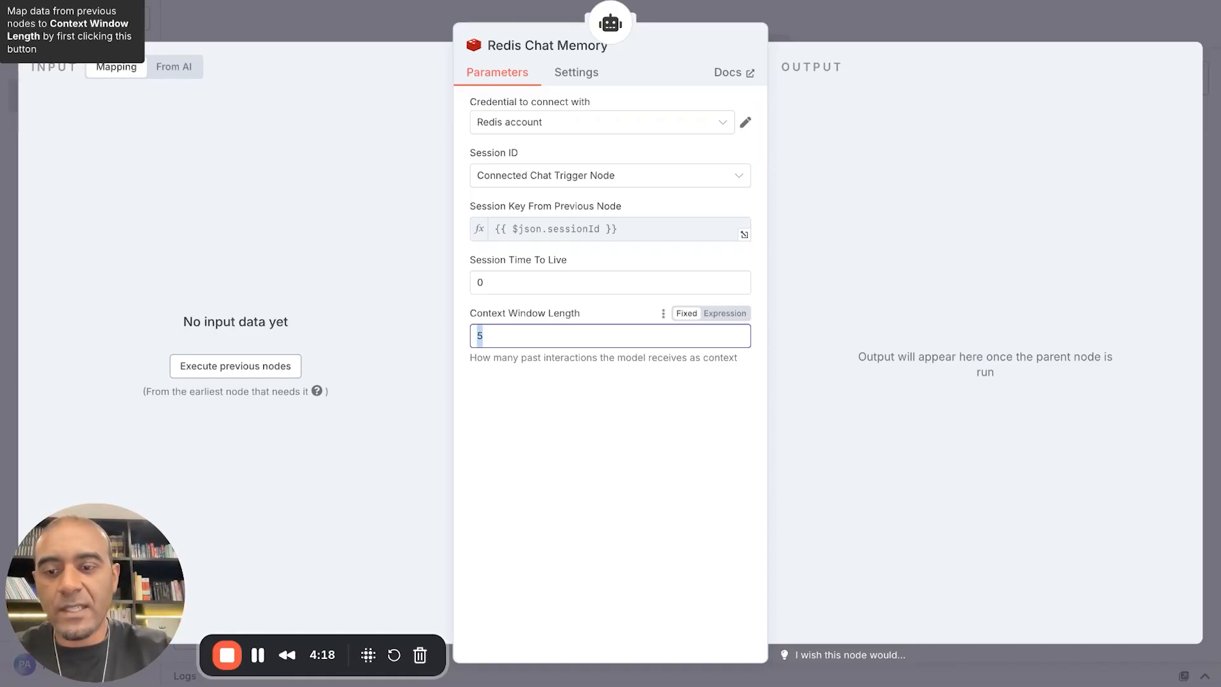
{"action": "type", "text": "10"}
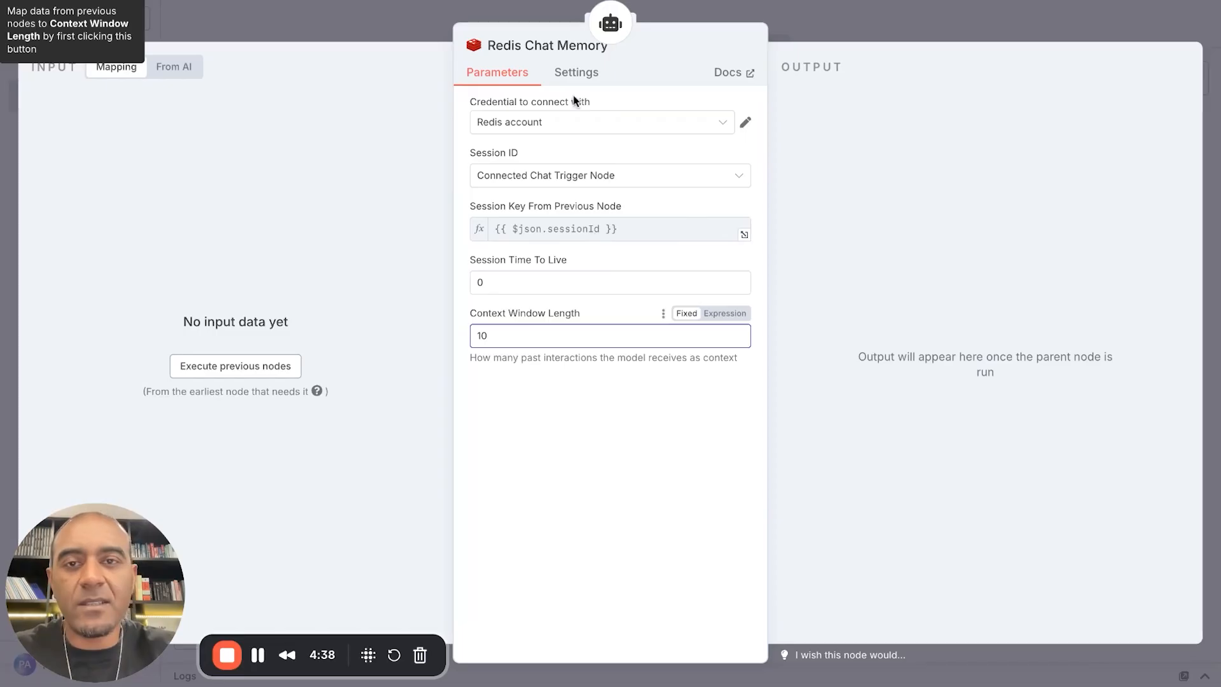
{"action": "left_click", "coordinate": [850, 26]}
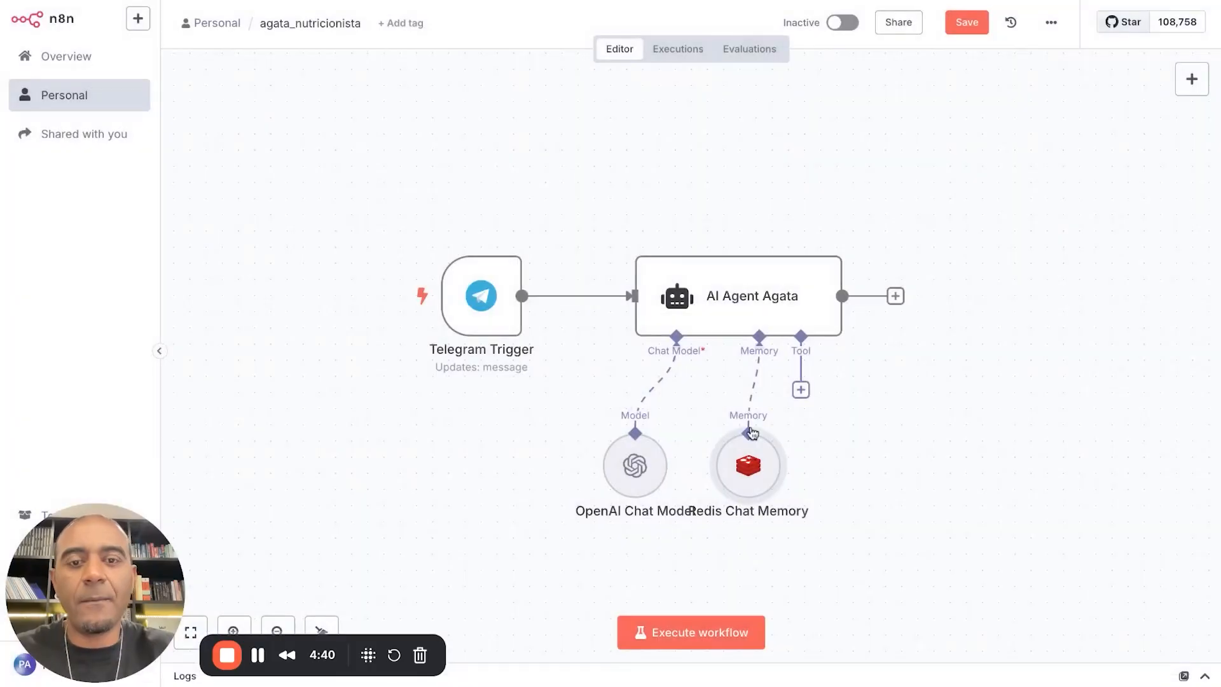
Step: Space the OpenAI Chat Model and Redis Chat Memory nodes apart, level with each other below the agent
{"action": "mouse_move", "coordinate": [763, 474]}
{"action": "left_click_drag", "start_coordinate": [763, 474], "coordinate": [779, 522]}
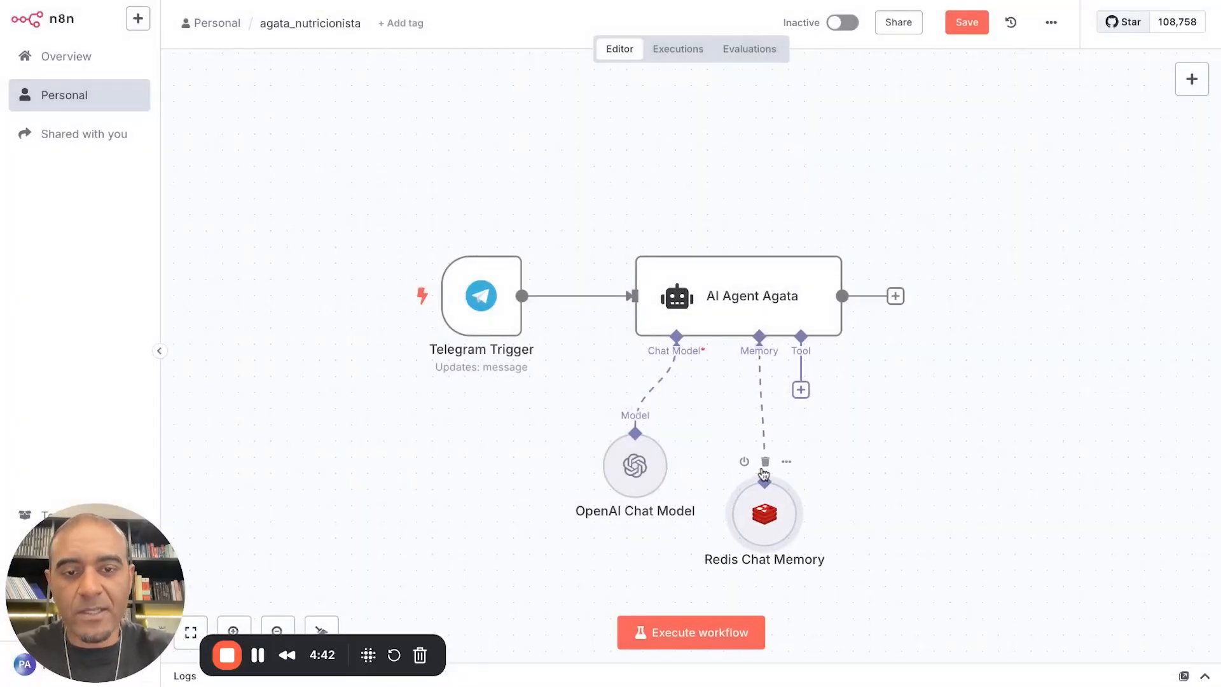
{"action": "left_click_drag", "start_coordinate": [649, 488], "coordinate": [615, 520]}
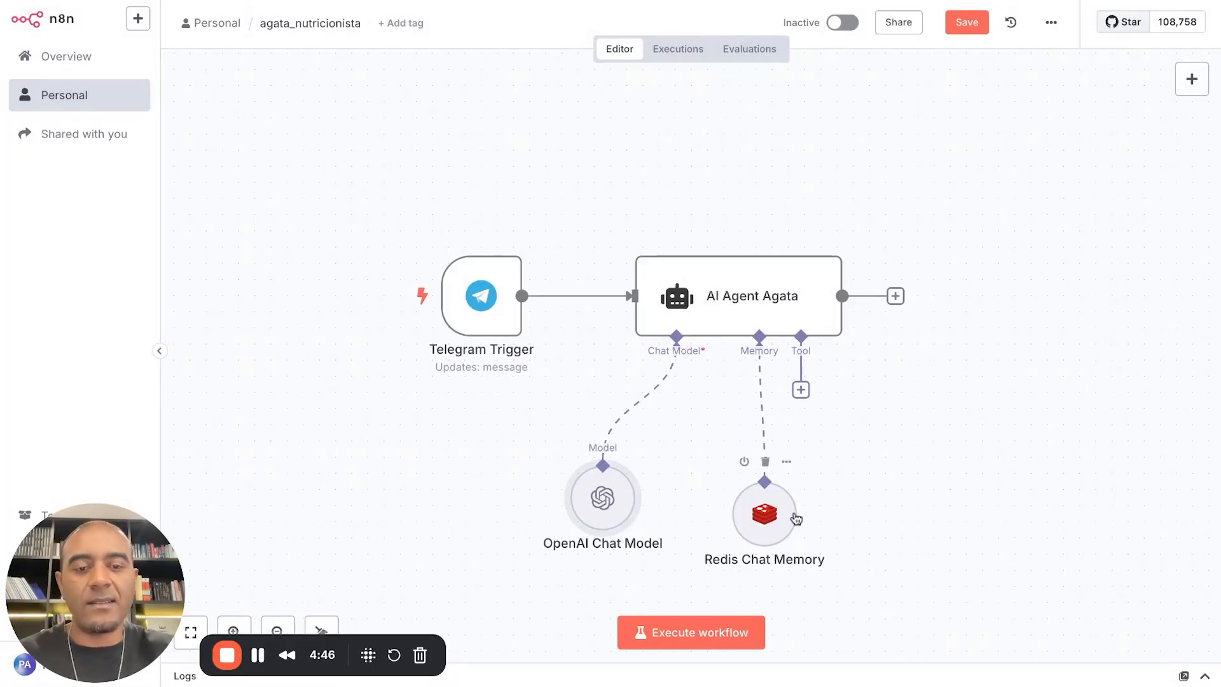
{"action": "left_click_drag", "start_coordinate": [773, 528], "coordinate": [774, 526]}
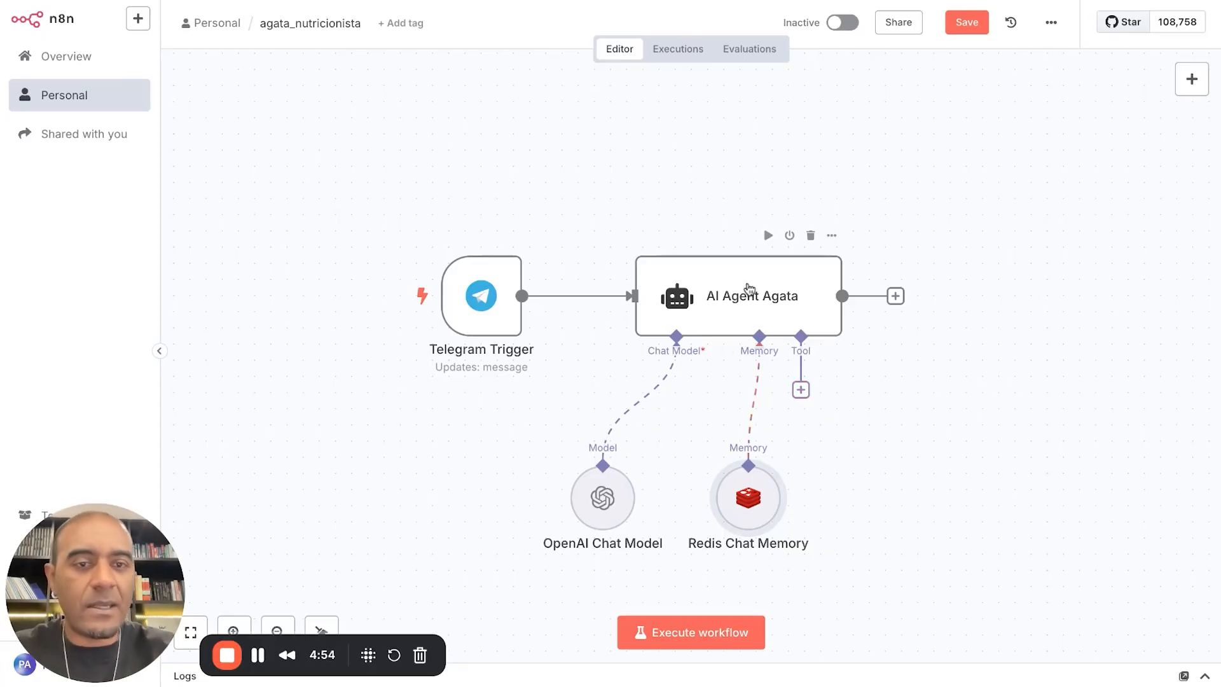
Step: Save the agata_nutricionista workflow, activate it and dismiss the activation notice
{"action": "left_click", "coordinate": [972, 30]}
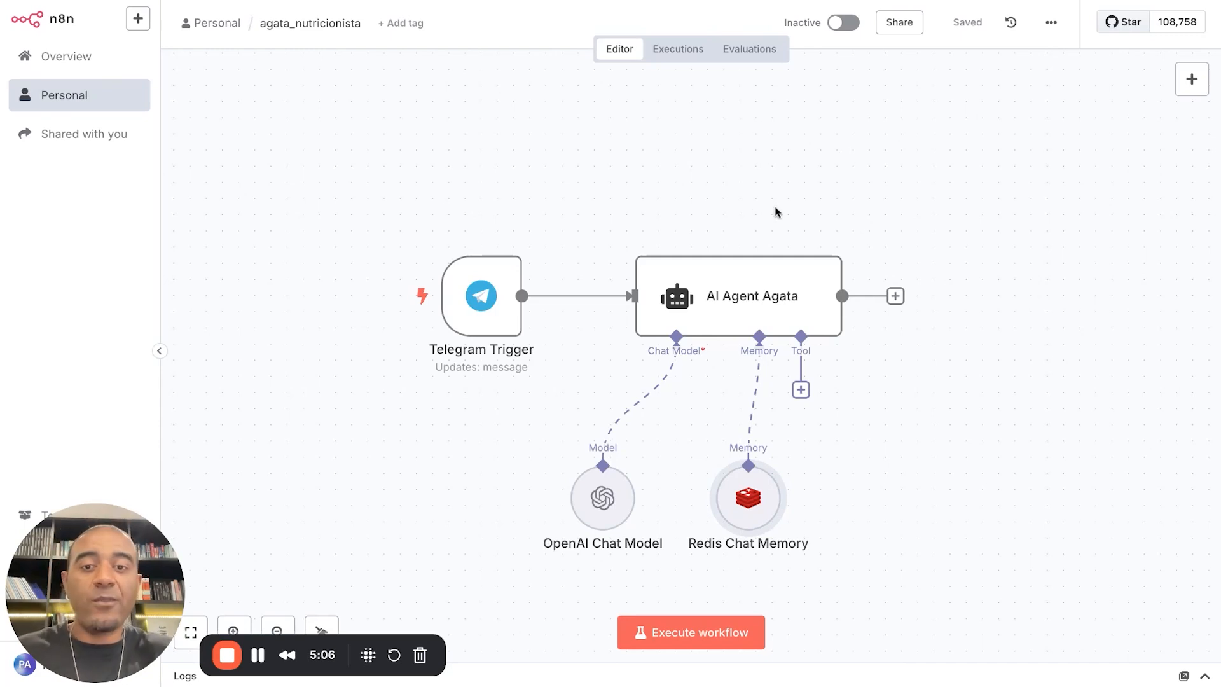
{"action": "left_click", "coordinate": [848, 29]}
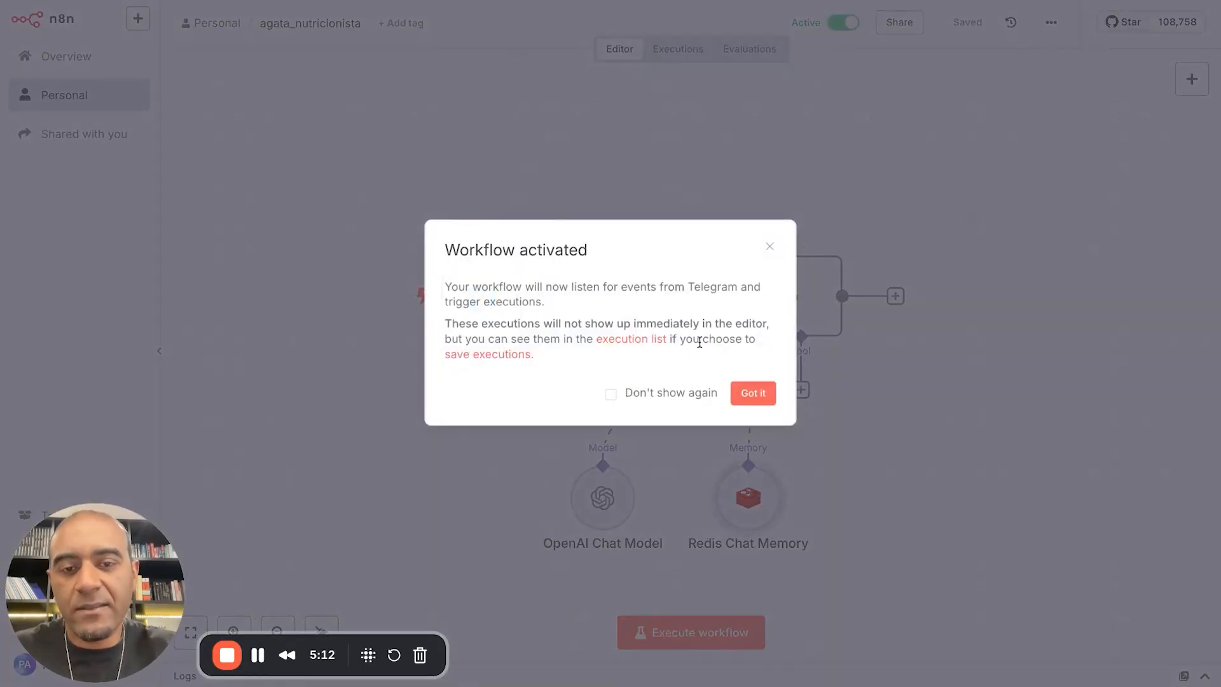
{"action": "left_click", "coordinate": [766, 401]}
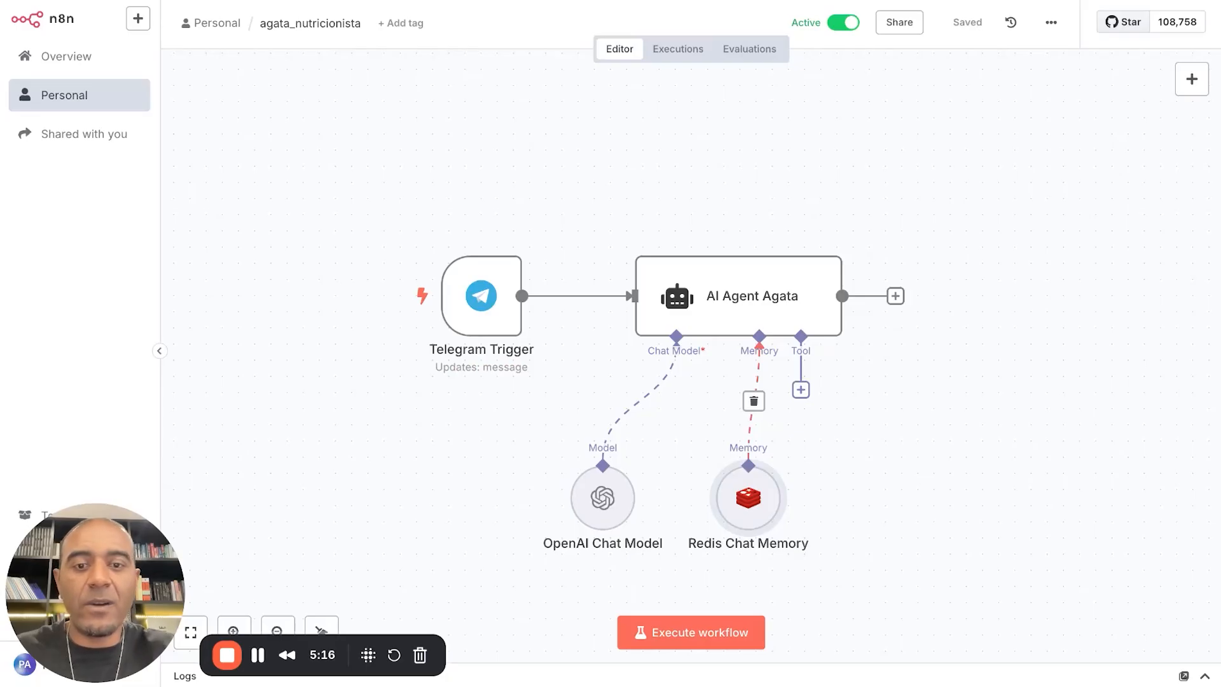
Step: In the workflow's latest execution, copy the Telegram Trigger output as JSON and close the node
{"action": "left_click", "coordinate": [692, 49]}
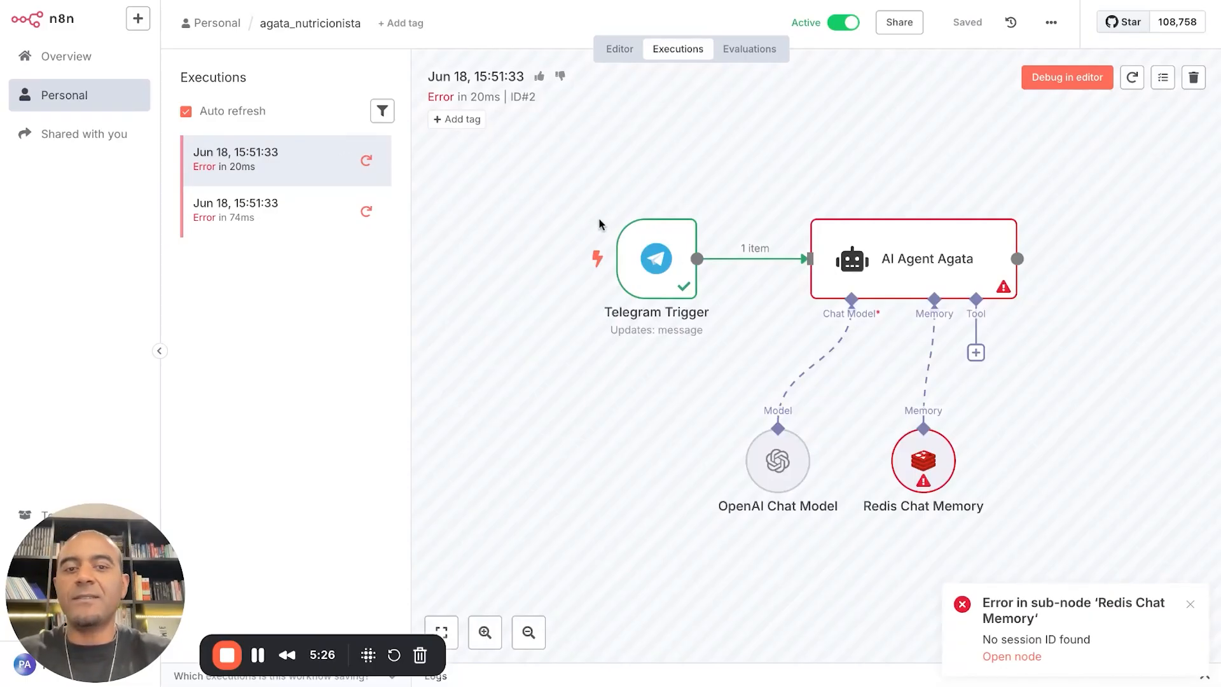
{"action": "double_click", "coordinate": [649, 252]}
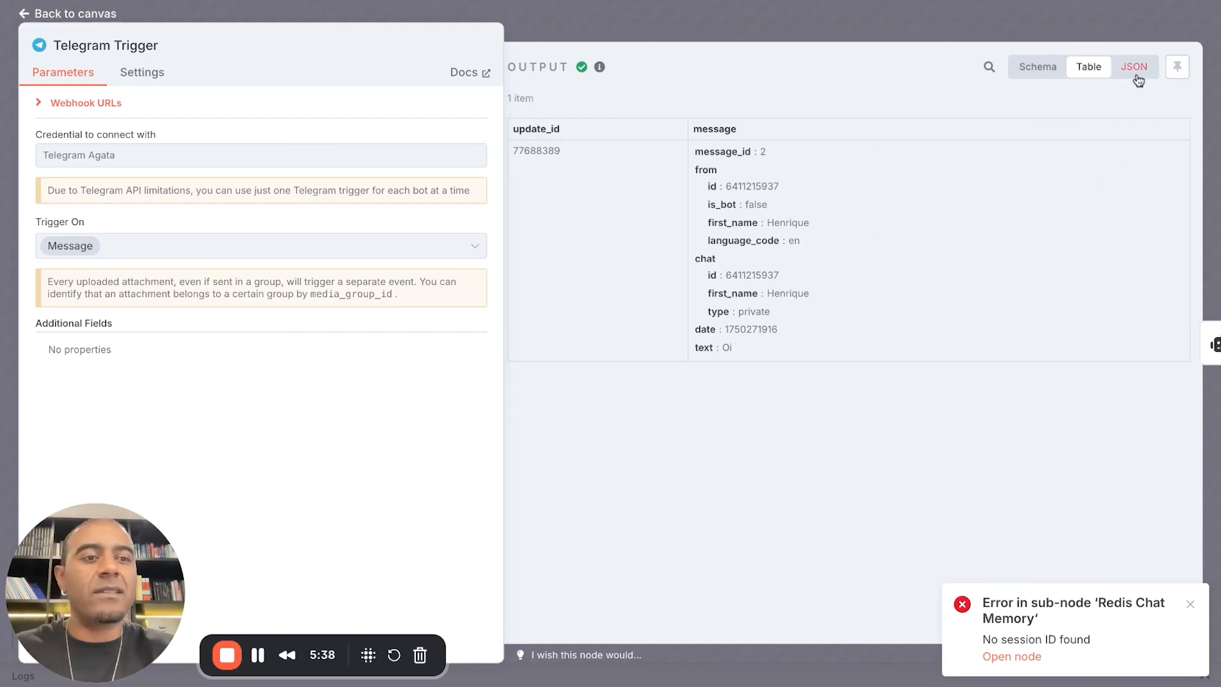
{"action": "left_click", "coordinate": [1138, 67]}
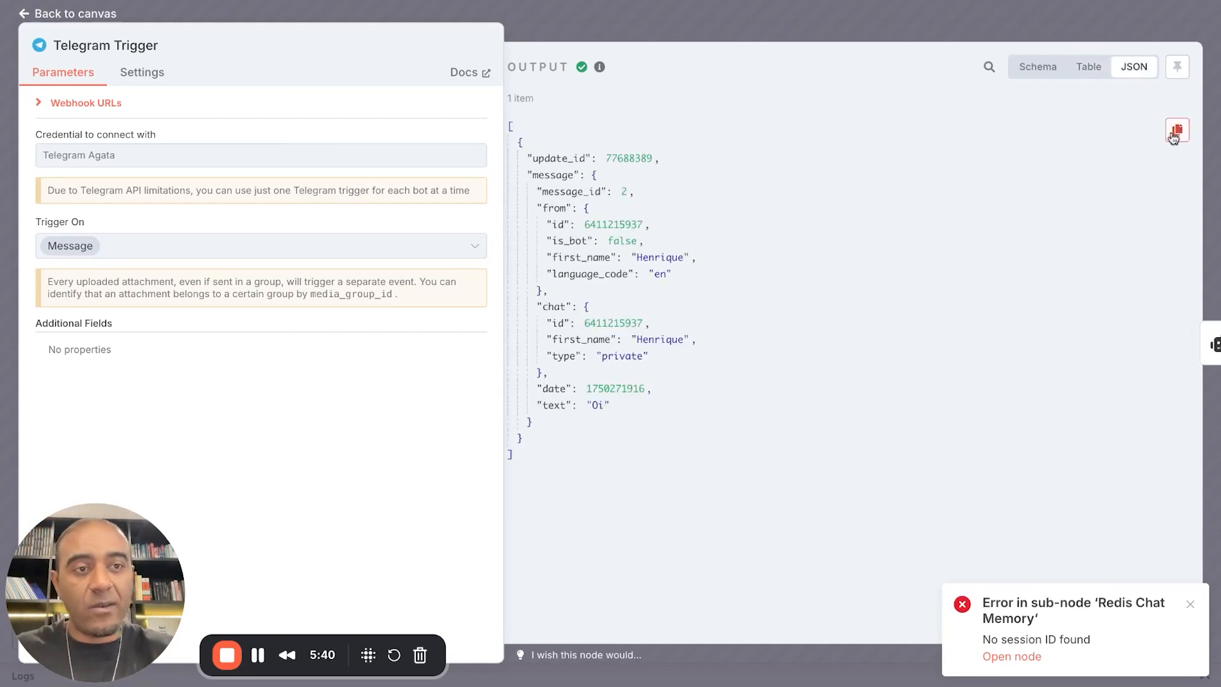
{"action": "left_click", "coordinate": [1174, 134]}
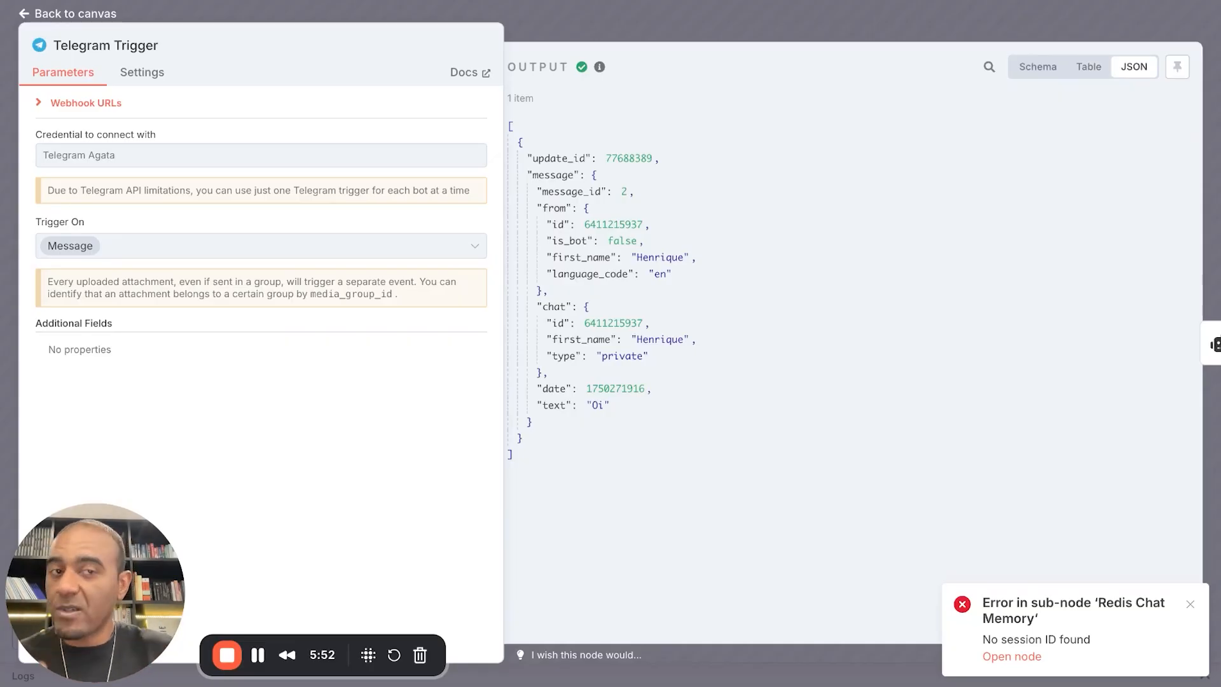
{"action": "left_click", "coordinate": [1029, 30]}
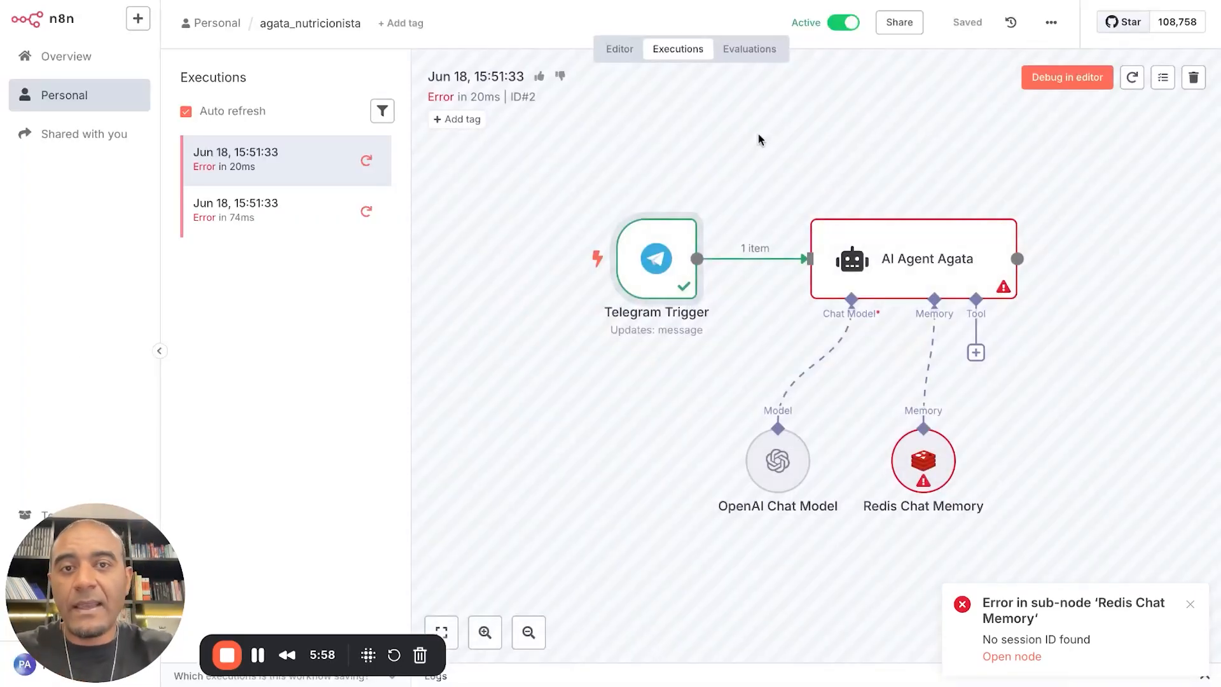
Step: Back in the workflow editor, replace the Telegram Trigger's sample output data with the copied execution JSON
{"action": "left_click", "coordinate": [621, 51]}
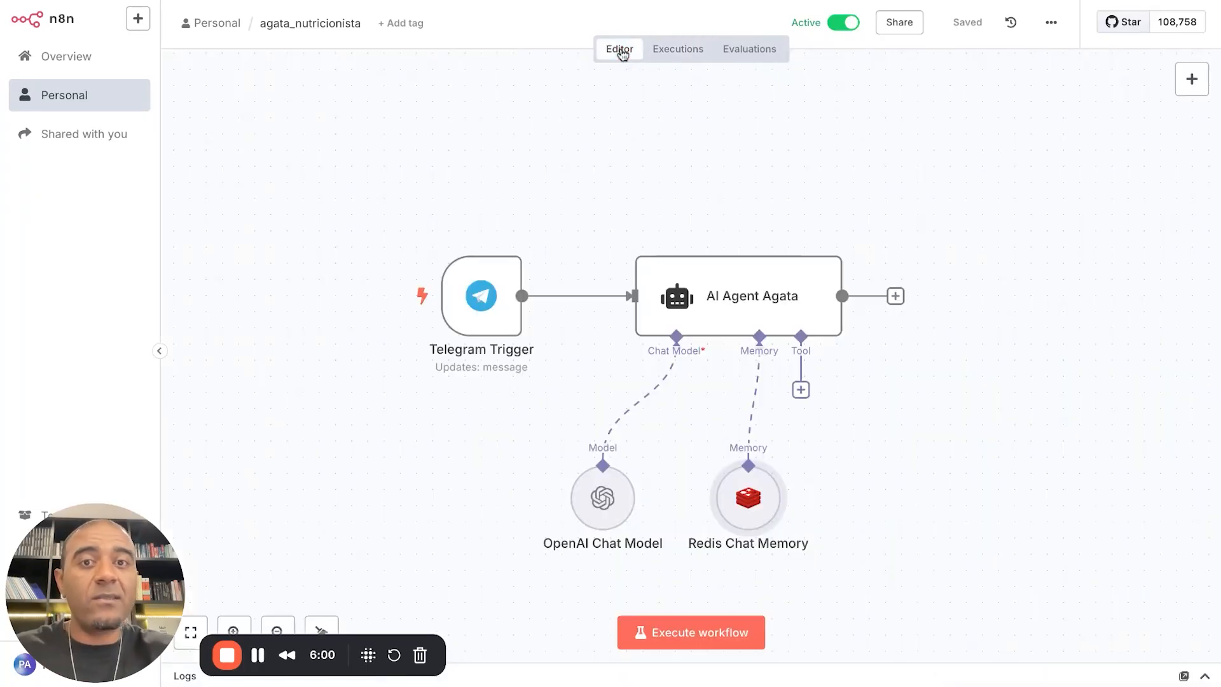
{"action": "left_click", "coordinate": [494, 278]}
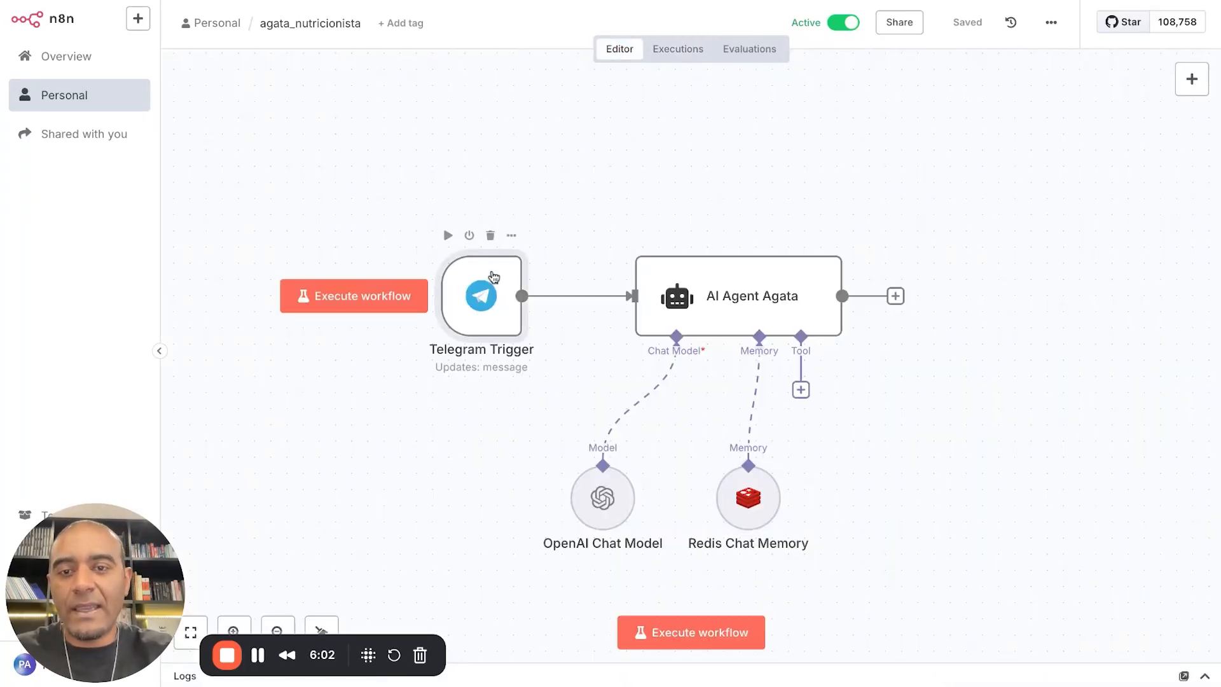
{"action": "double_click", "coordinate": [494, 277]}
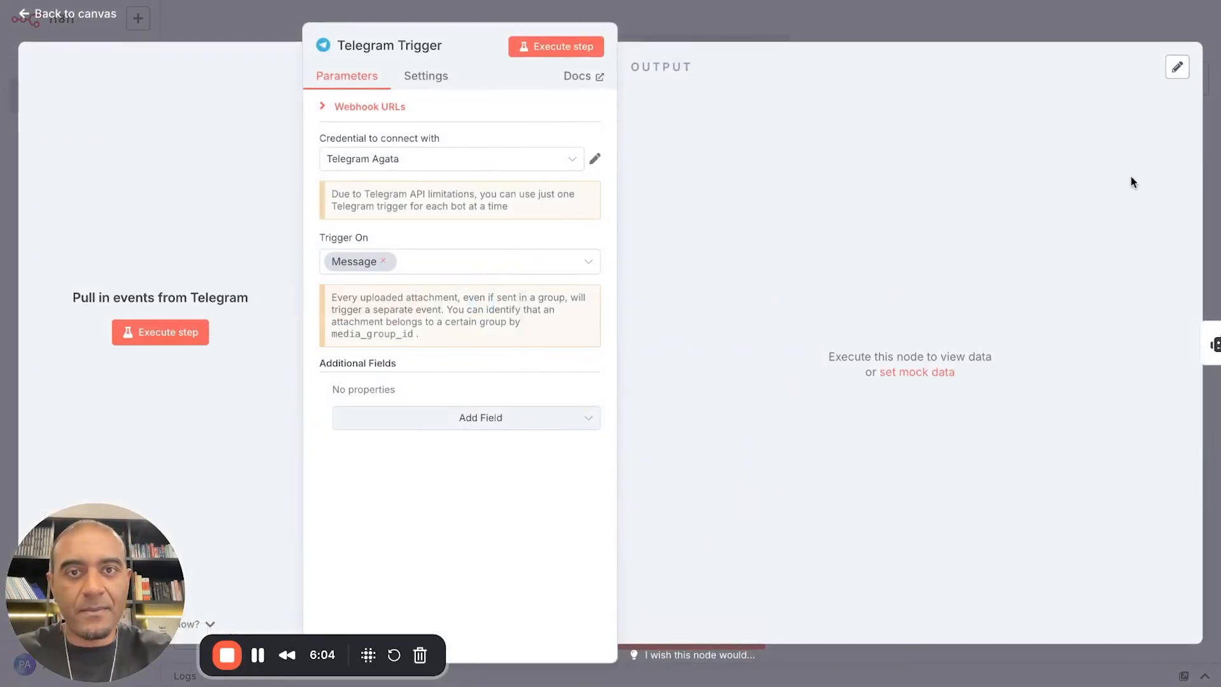
{"action": "left_click", "coordinate": [1177, 66]}
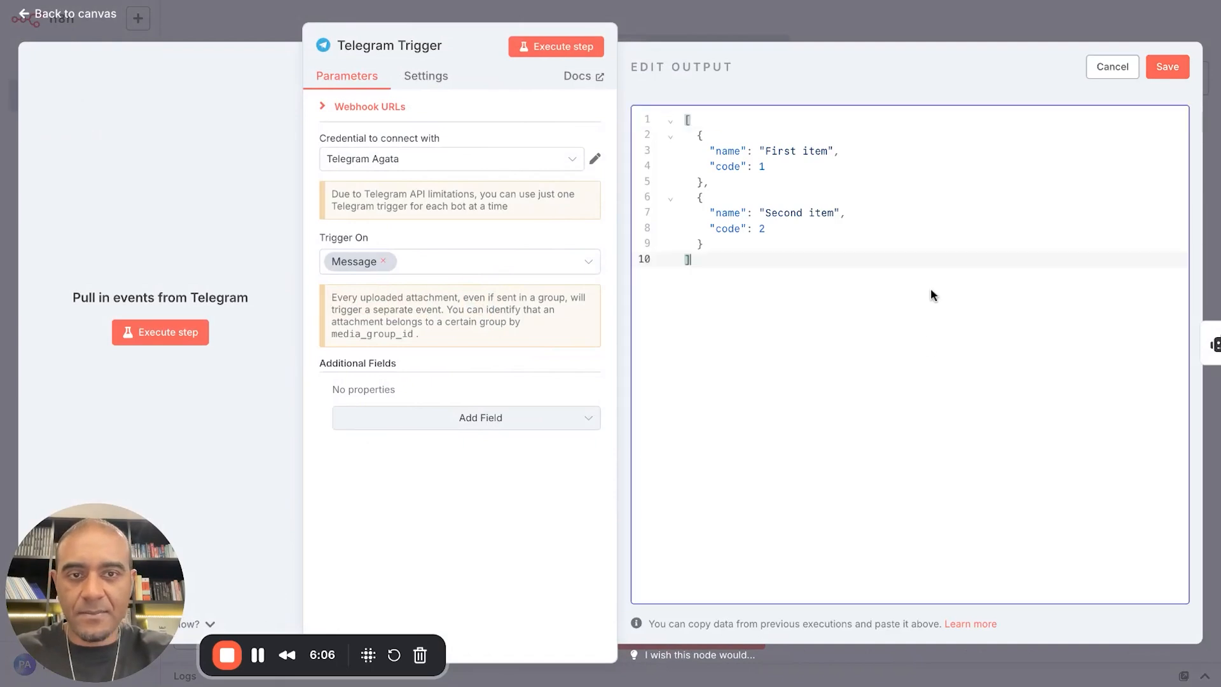
{"action": "key", "text": "ctrl+a"}
{"action": "left_click", "coordinate": [985, 238]}
{"action": "key", "text": "ctrl+a"}
{"action": "key", "text": "ctrl+v"}
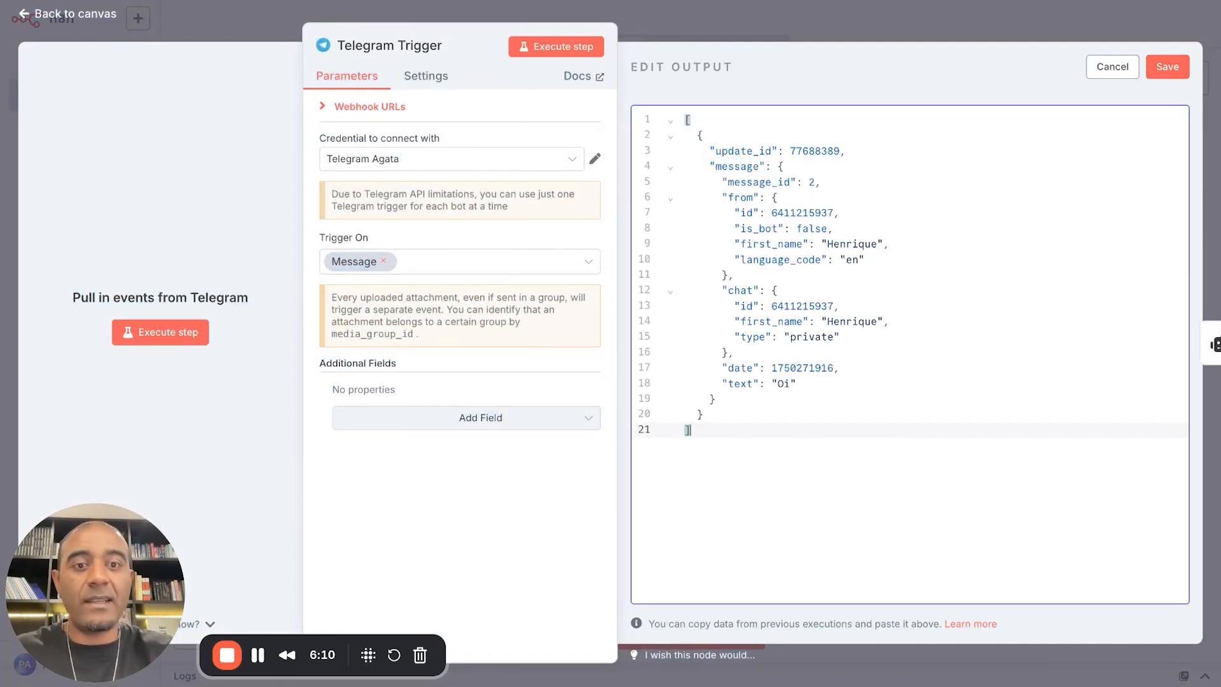
Step: Change the message text in the trigger's output to "Oi tudo bom", save it as pinned data and return to the canvas
{"action": "left_click", "coordinate": [786, 385]}
{"action": "type", "text": "tudo bom"}
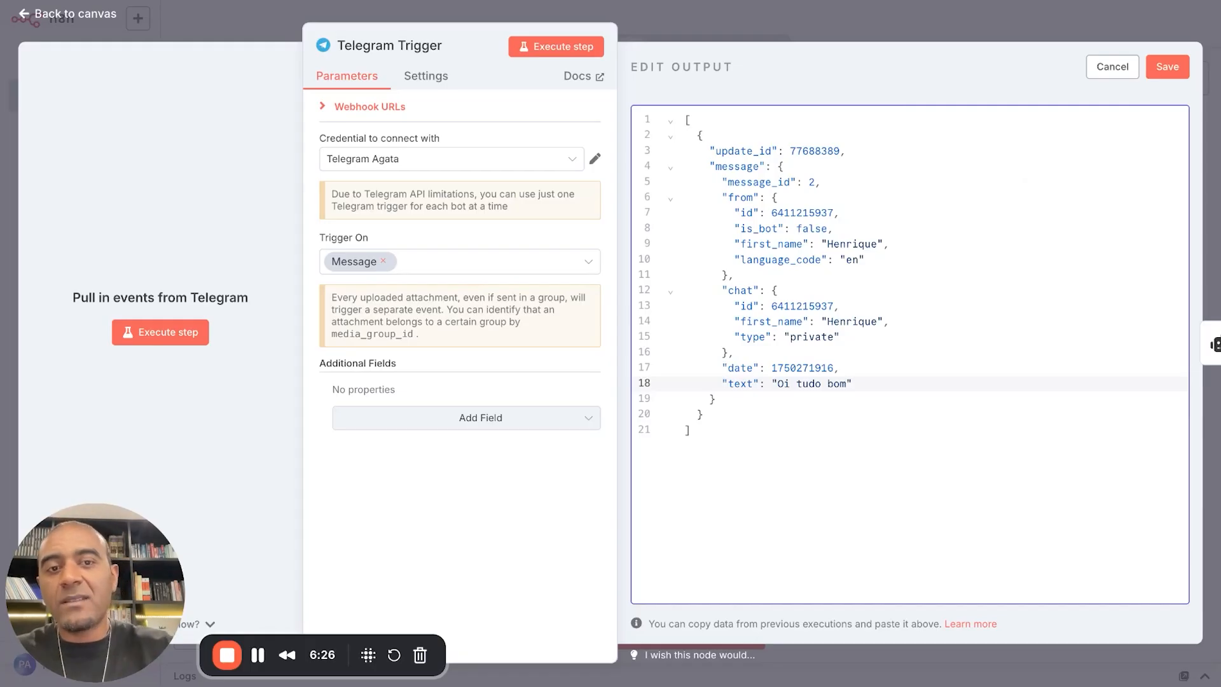
{"action": "left_click", "coordinate": [1168, 67]}
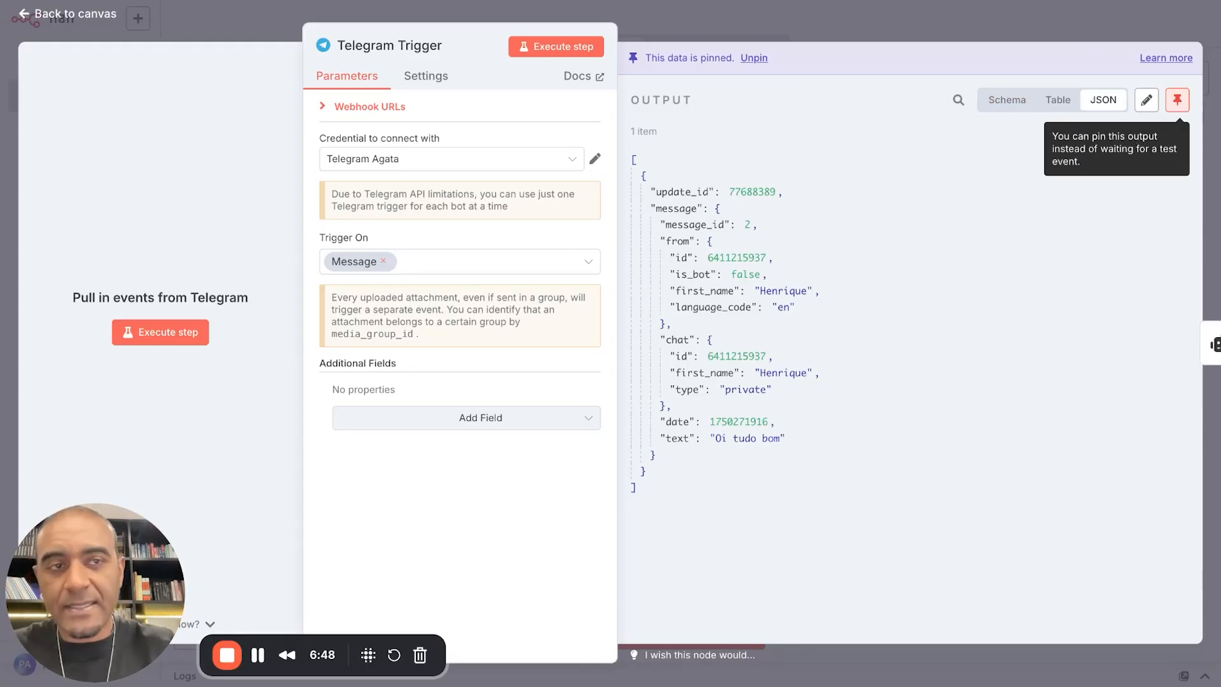
{"action": "left_click", "coordinate": [1067, 37]}
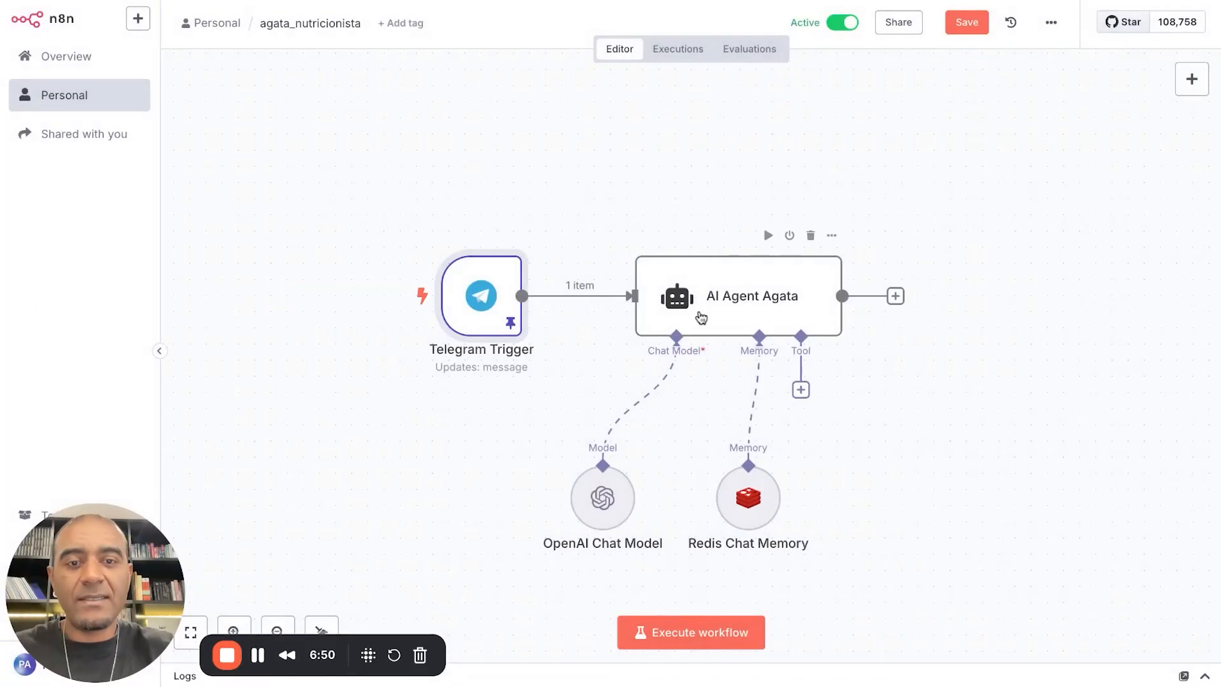
Step: Using the Telegram Trigger's pinned data, set AI Agent Agata's user prompt to the expression {{ $json.message.text }} and test-run the agent
{"action": "left_click", "coordinate": [448, 236]}
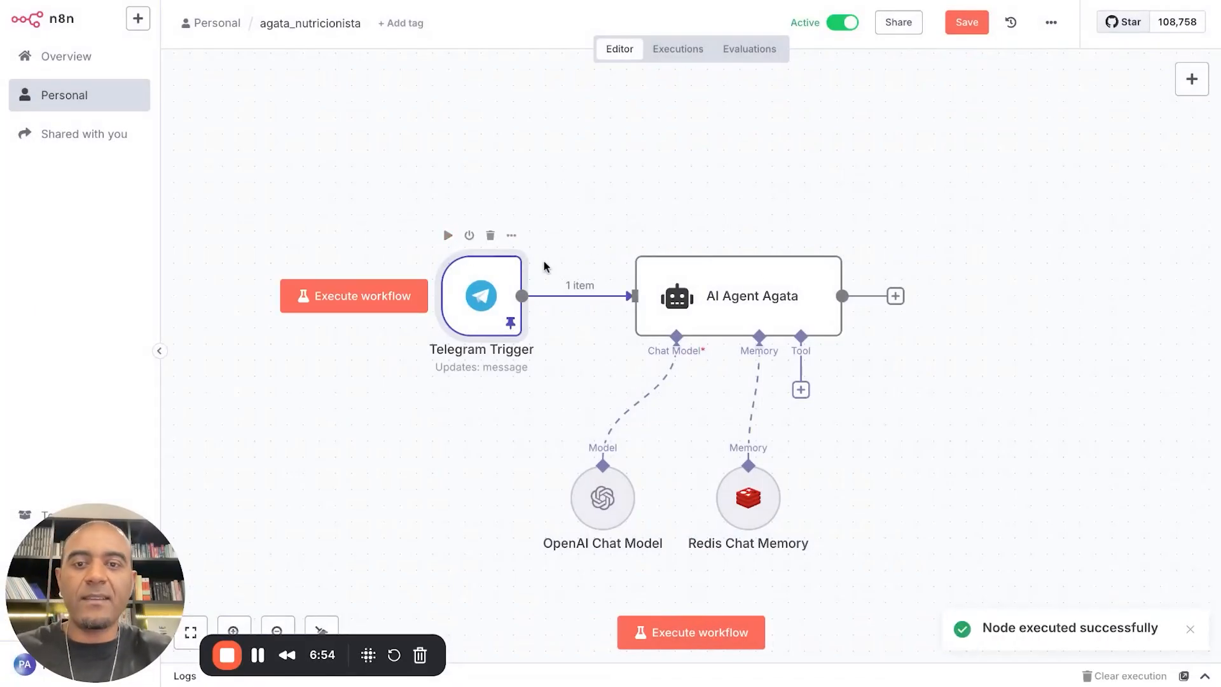
{"action": "double_click", "coordinate": [679, 274]}
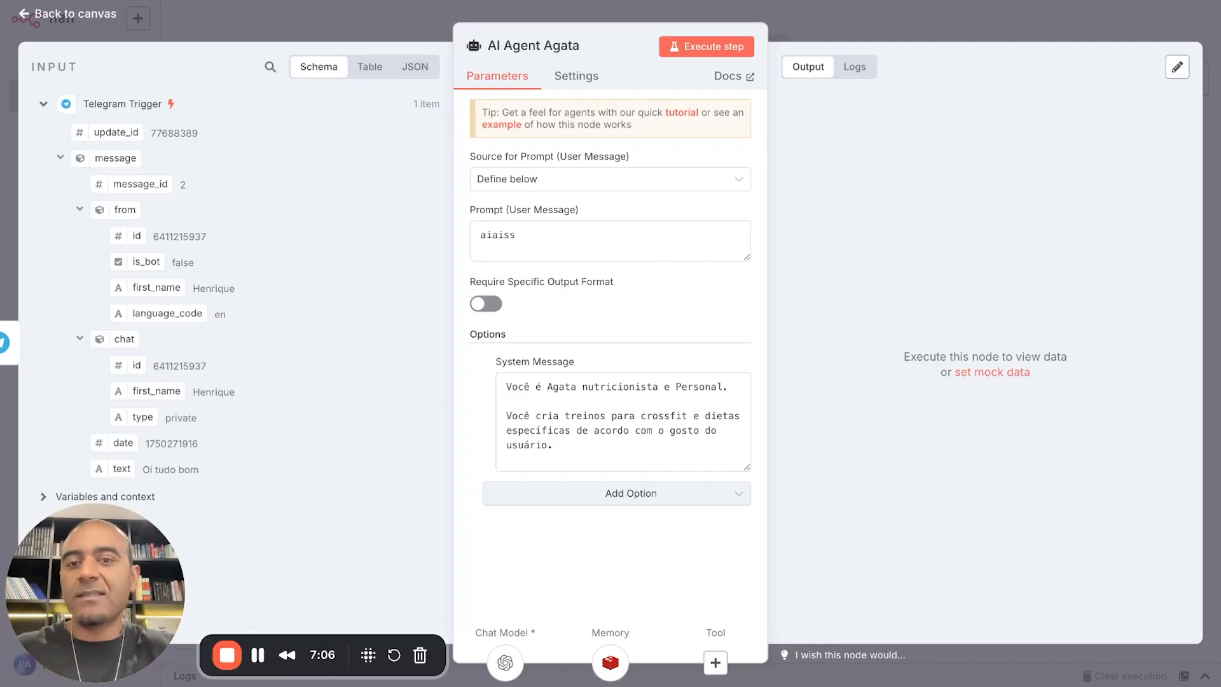
{"action": "mouse_move", "coordinate": [567, 236]}
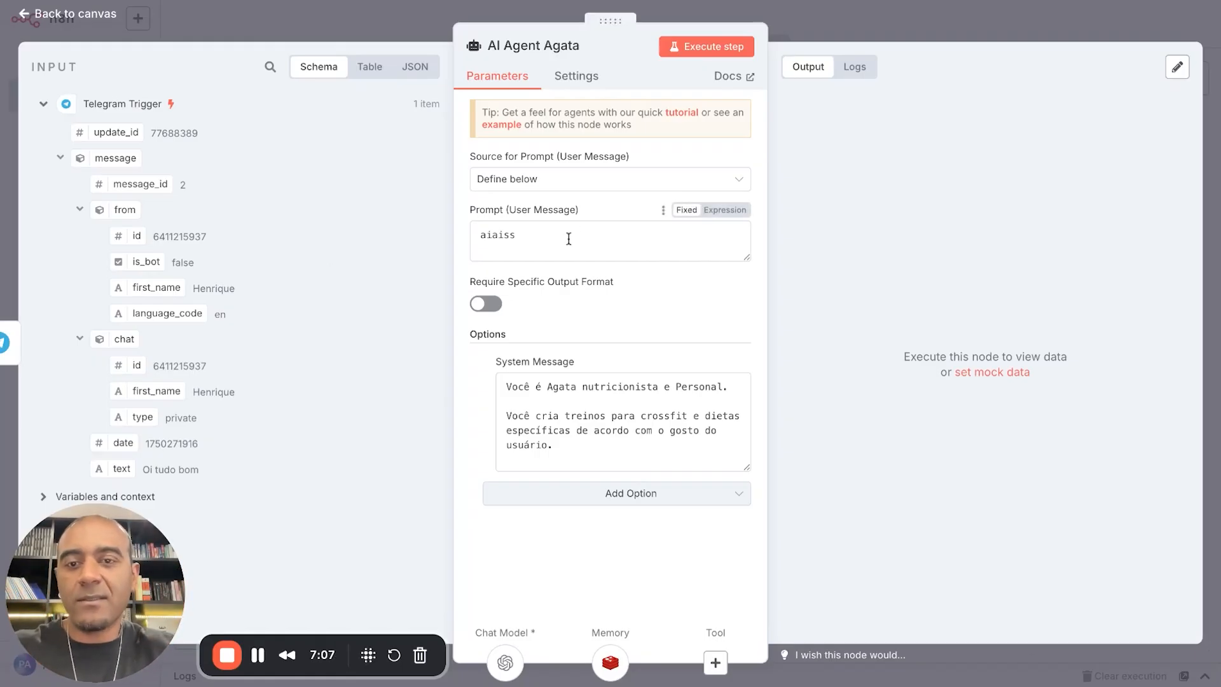
{"action": "left_click", "coordinate": [738, 216]}
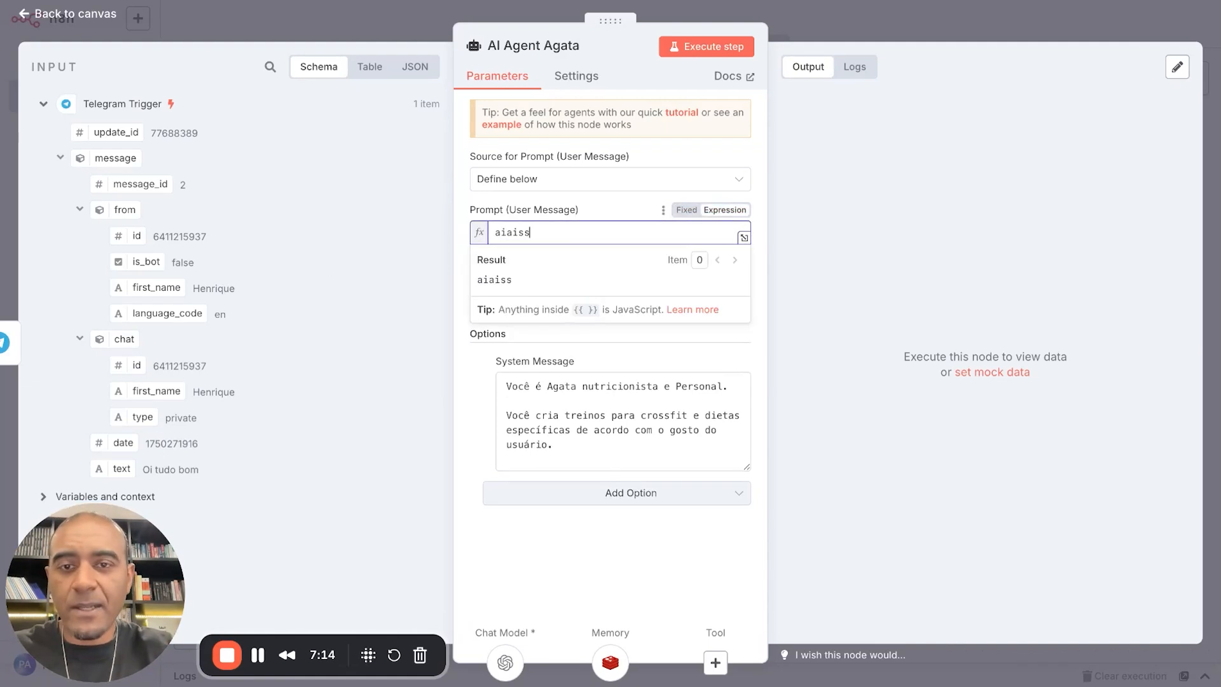
{"action": "double_click", "coordinate": [565, 226]}
{"action": "key", "text": "BackSpace"}
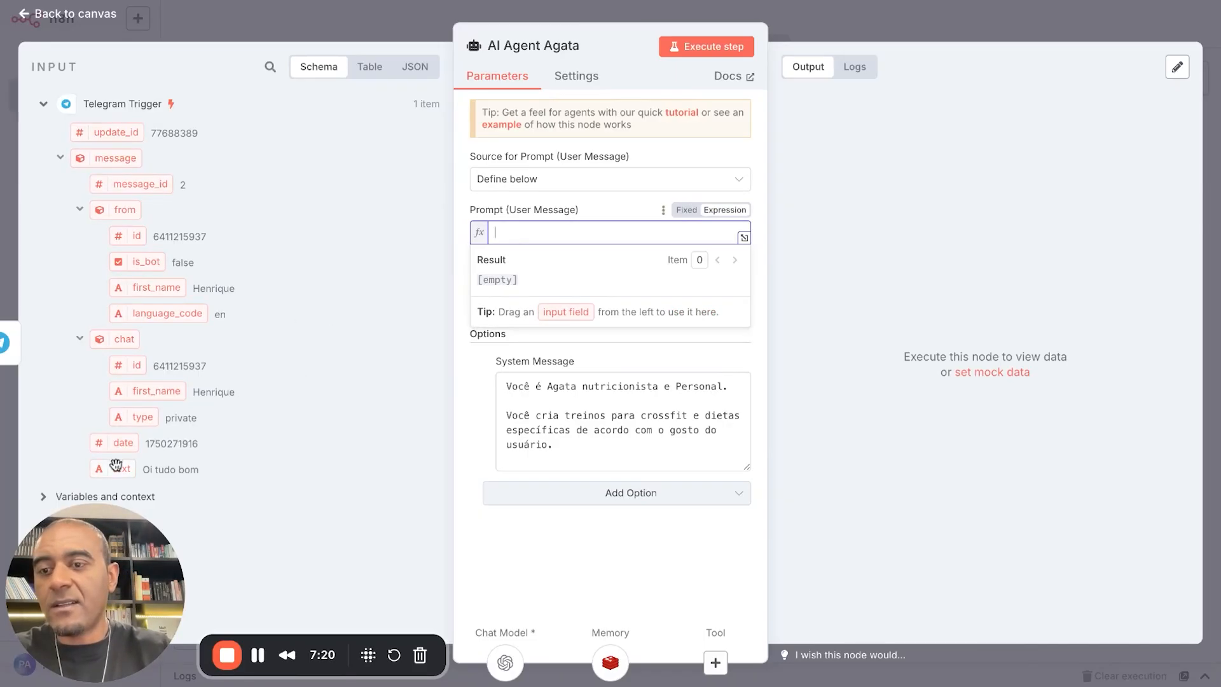
{"action": "left_click_drag", "start_coordinate": [115, 469], "coordinate": [572, 233]}
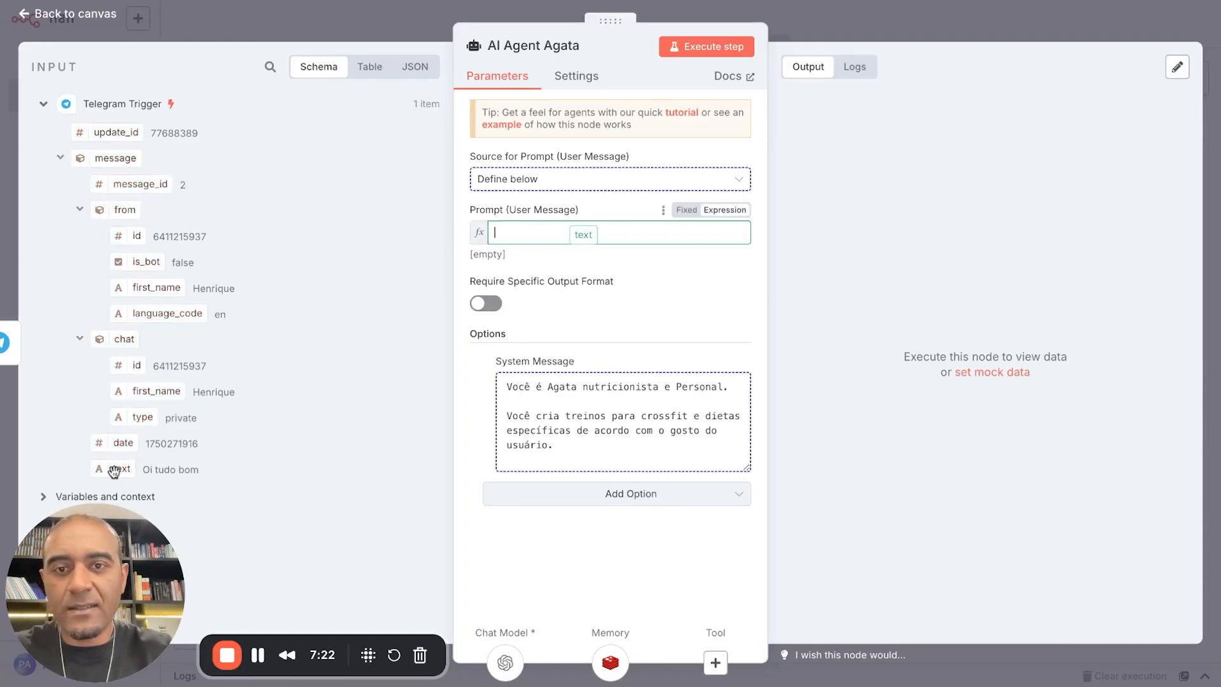
{"action": "left_click", "coordinate": [757, 138]}
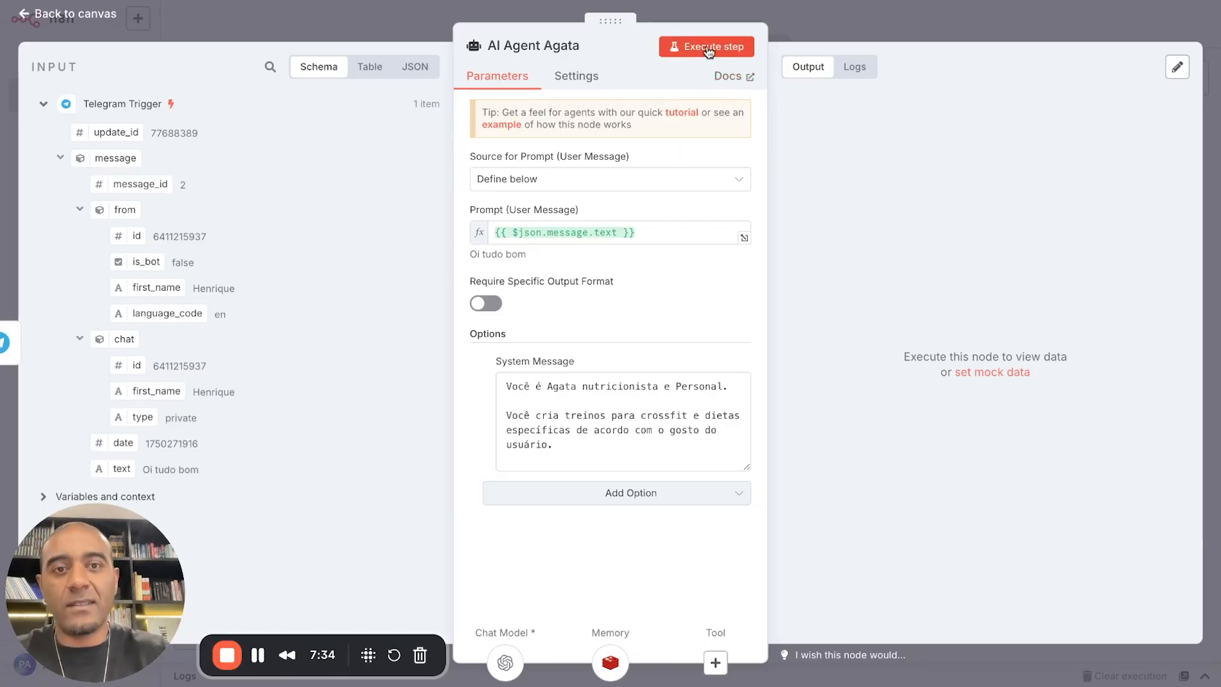
{"action": "left_click", "coordinate": [736, 58]}
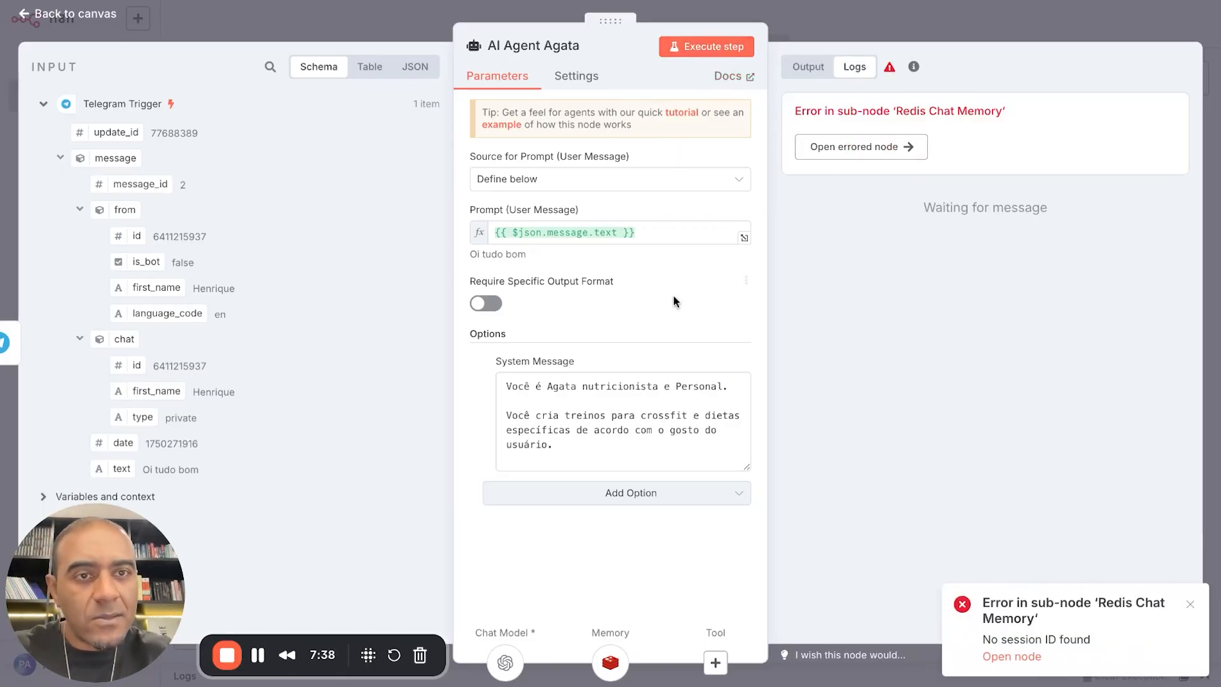
{"action": "left_click", "coordinate": [791, 31]}
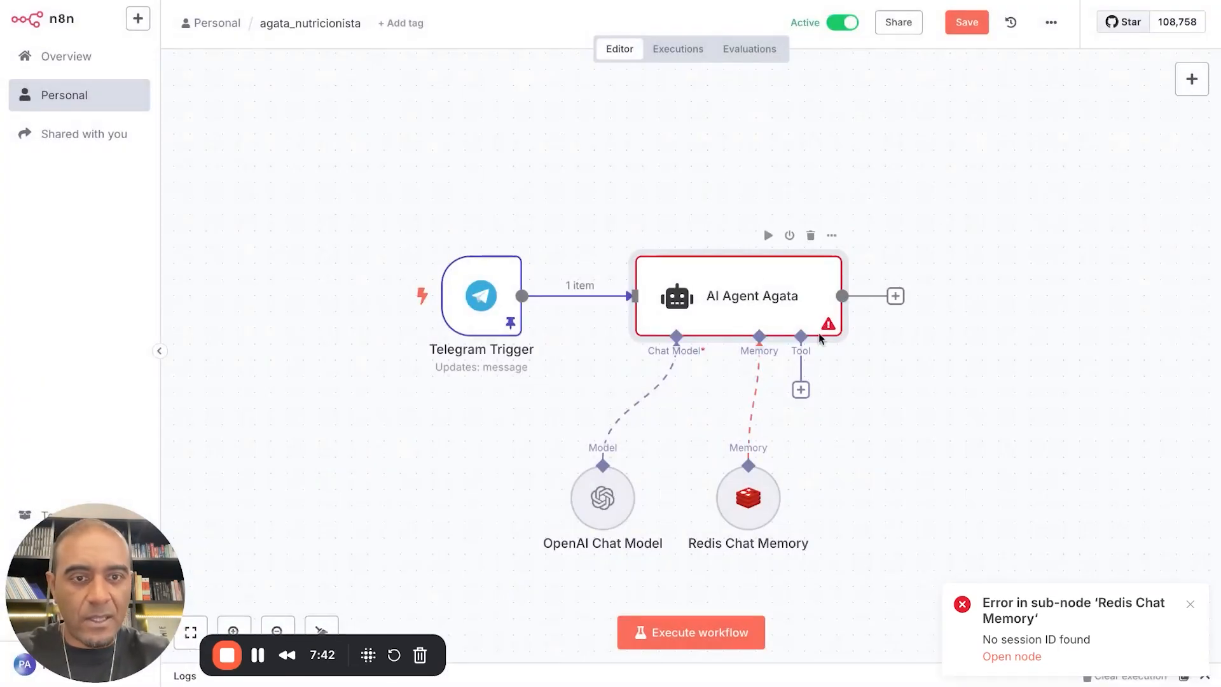
Step: In Redis Chat Memory, set Session ID to Define below with the key expression {{ $json.message.from.id }}, and save the workflow
{"action": "double_click", "coordinate": [748, 489]}
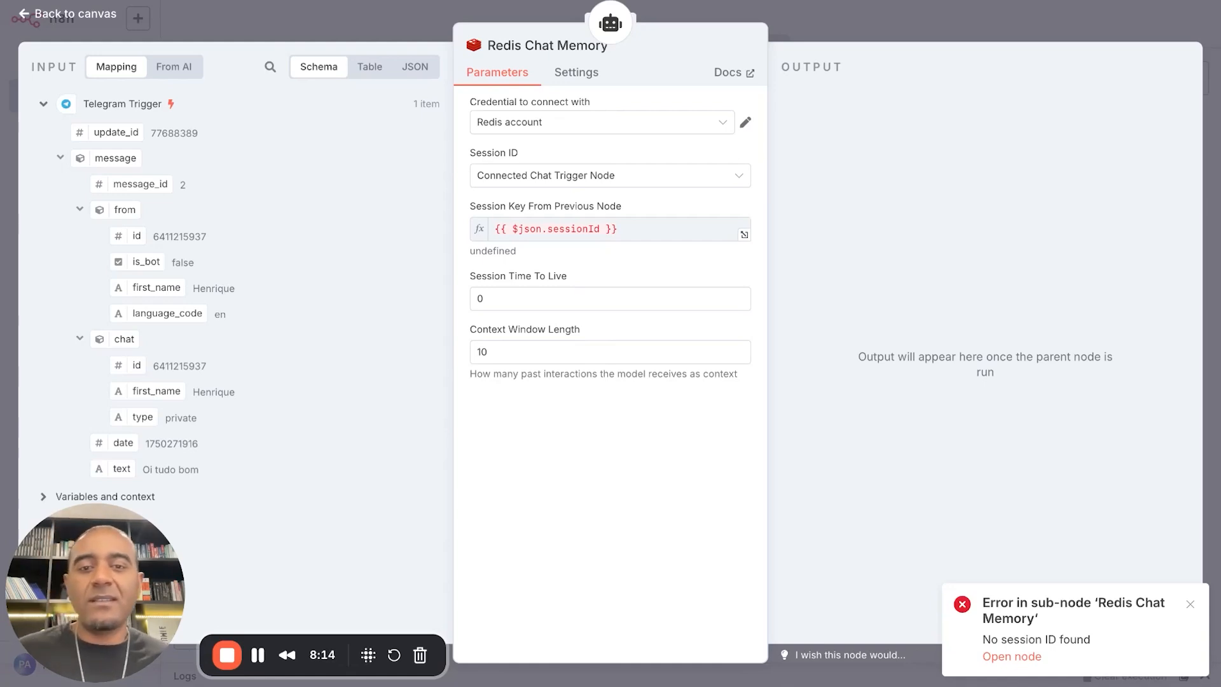
{"action": "left_click", "coordinate": [675, 183]}
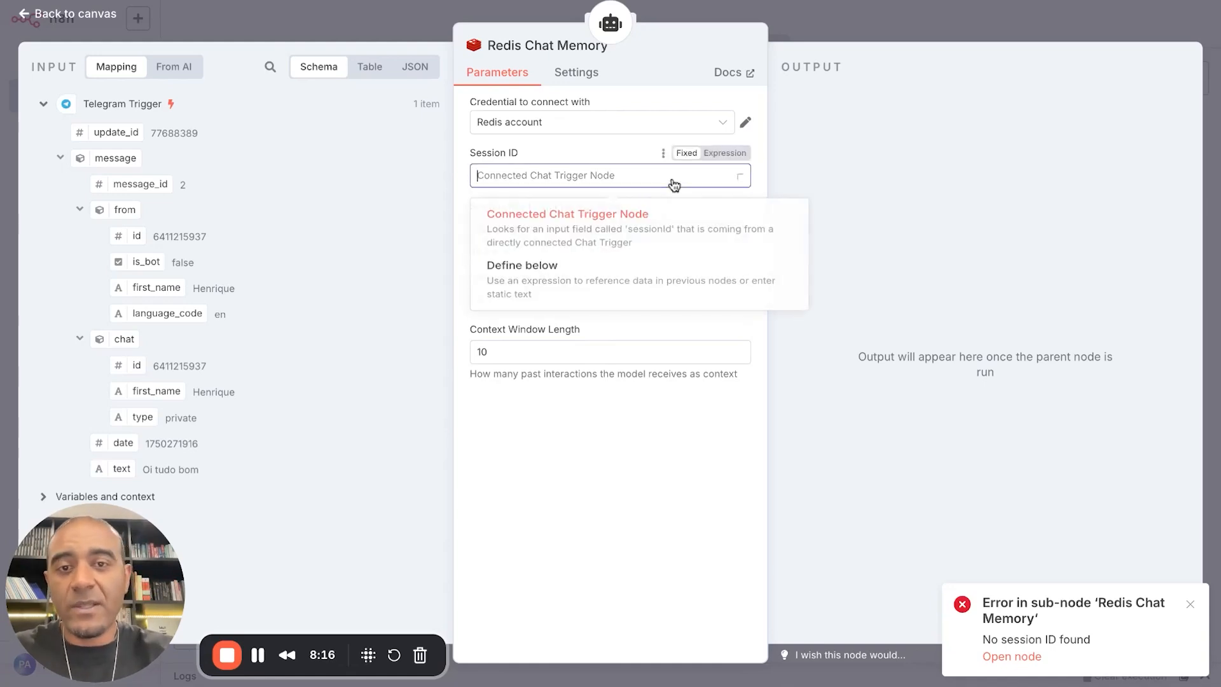
{"action": "left_click", "coordinate": [575, 287]}
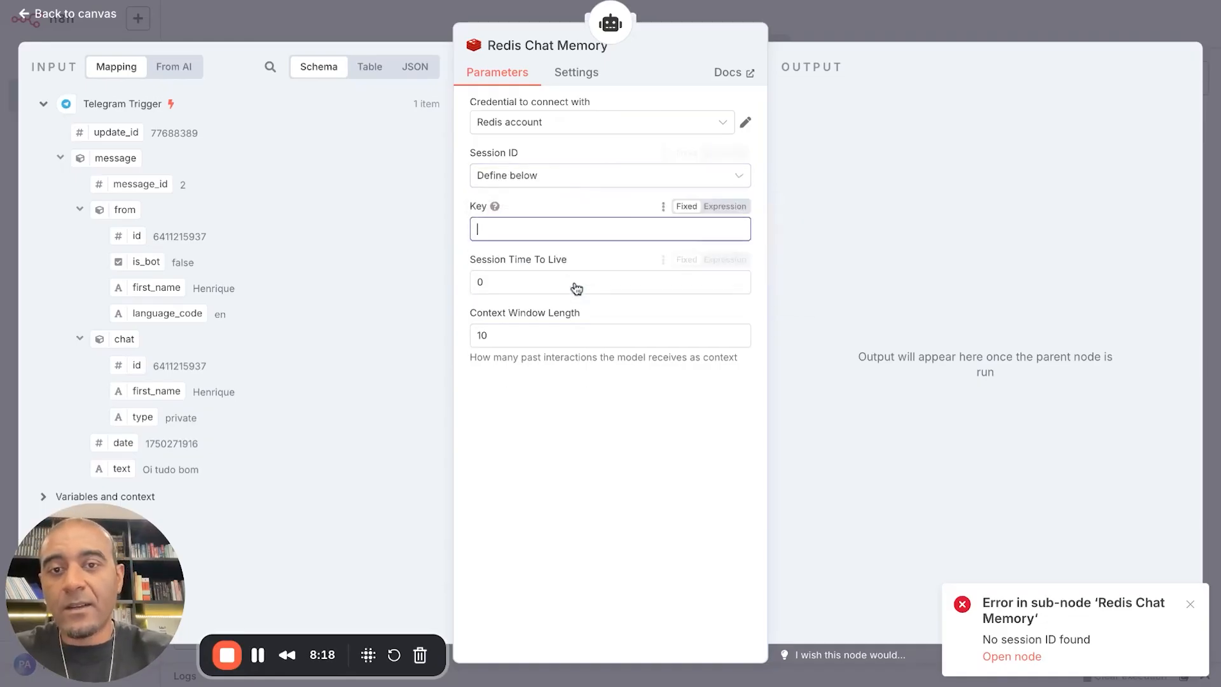
{"action": "left_click", "coordinate": [726, 206]}
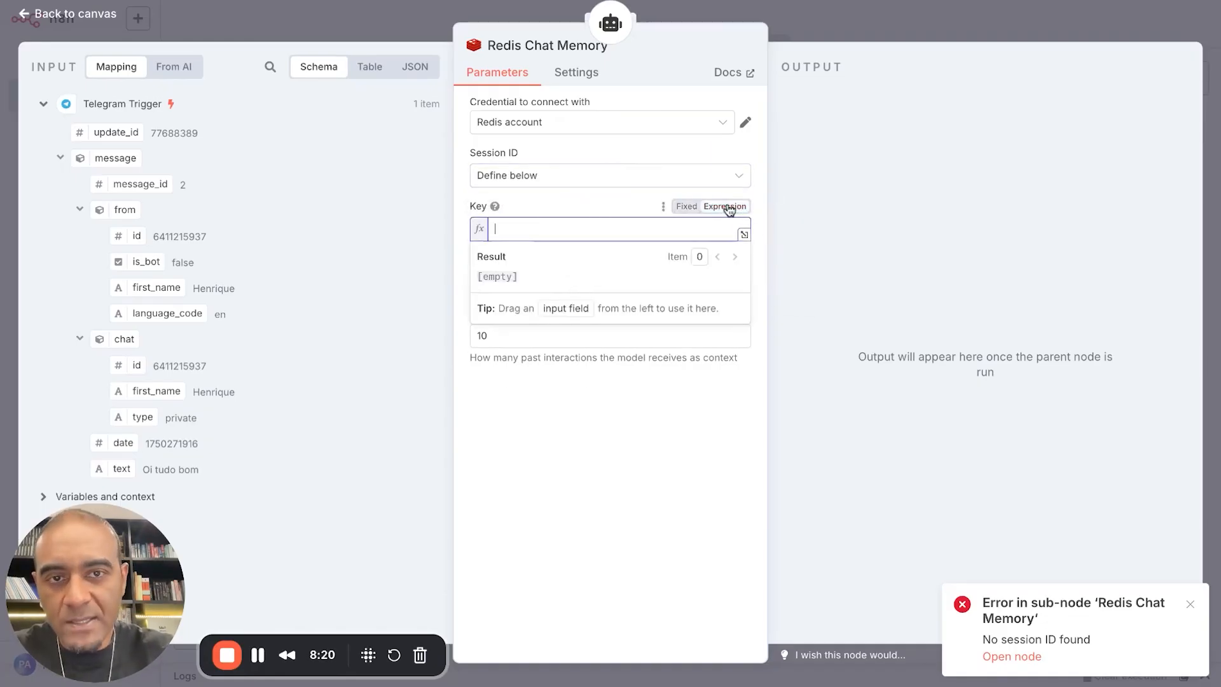
{"action": "left_click", "coordinate": [560, 200]}
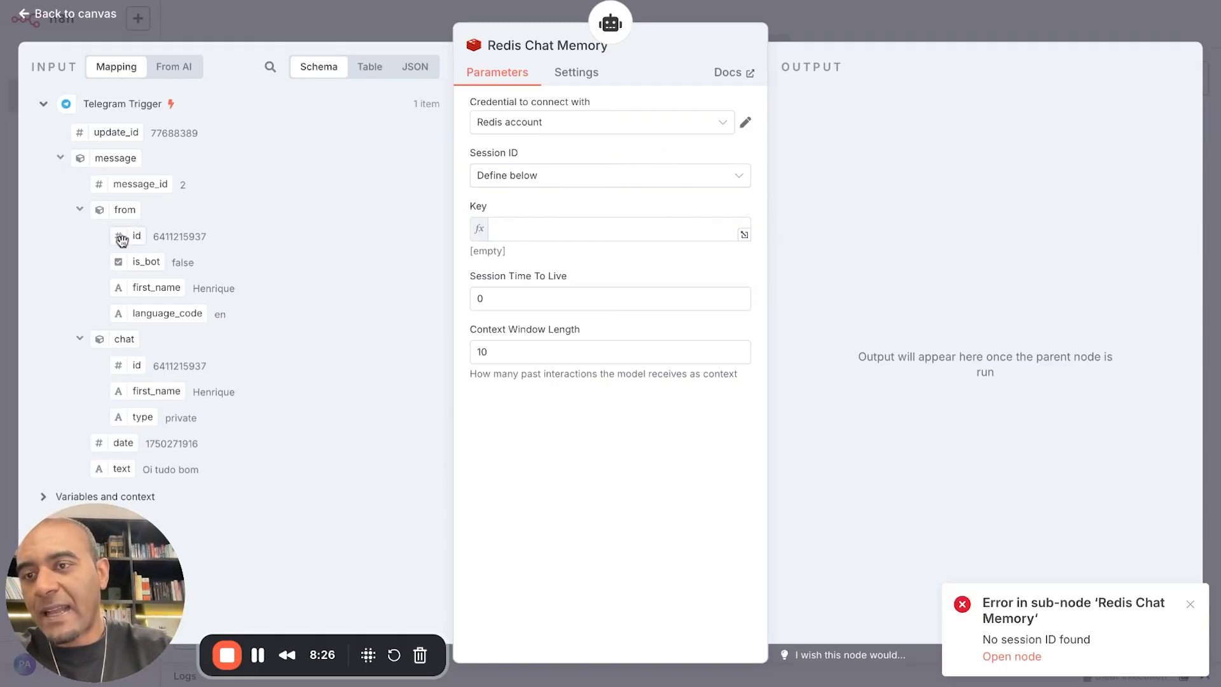
{"action": "left_click_drag", "start_coordinate": [132, 236], "coordinate": [540, 229]}
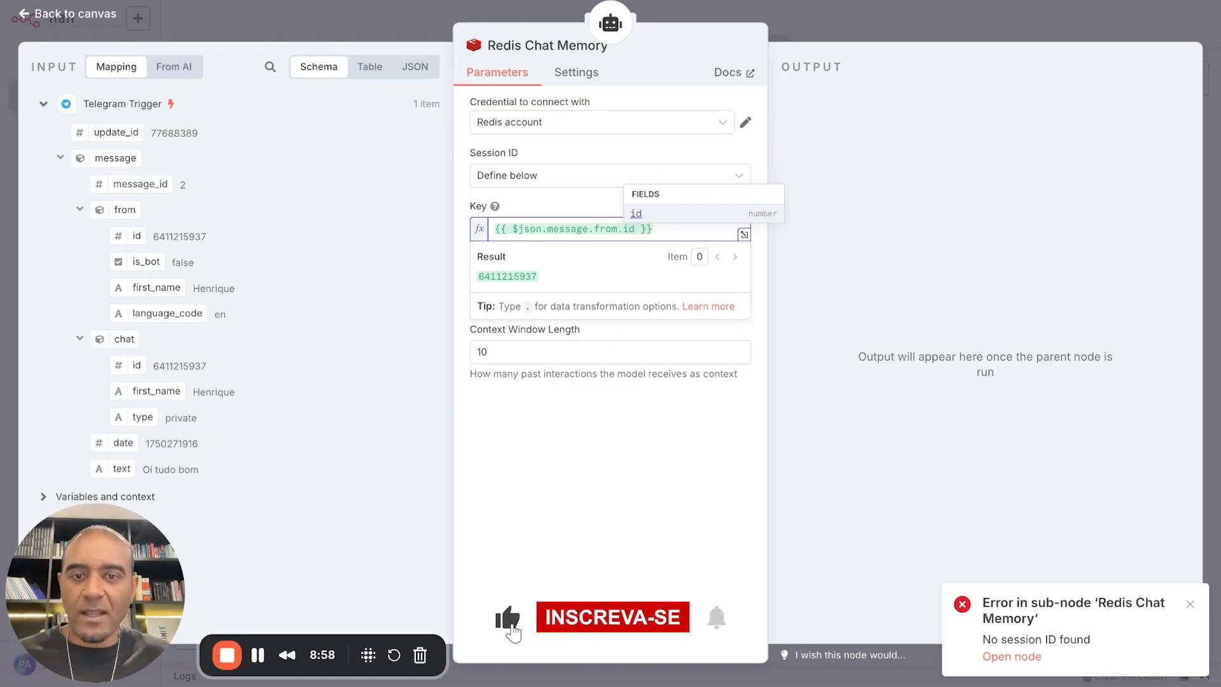
{"action": "left_click", "coordinate": [925, 39]}
{"action": "left_click", "coordinate": [966, 23]}
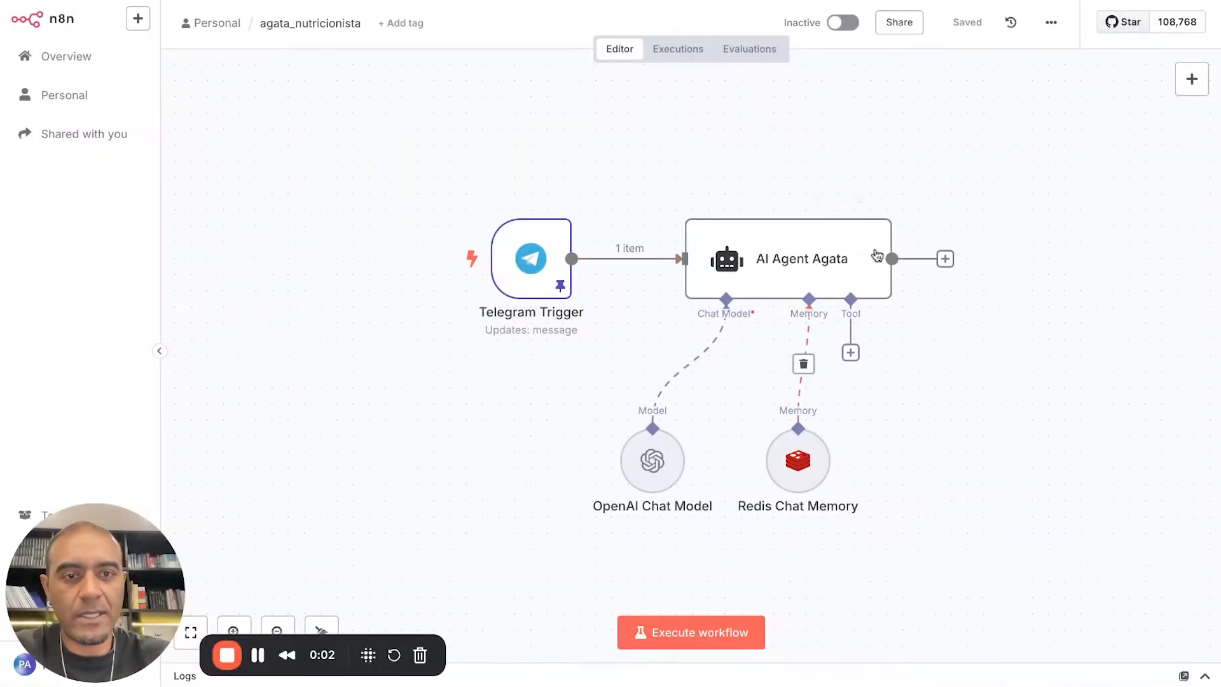
Step: Check AI Agent Agata's user prompt expression and execute the agent node again
{"action": "double_click", "coordinate": [853, 248]}
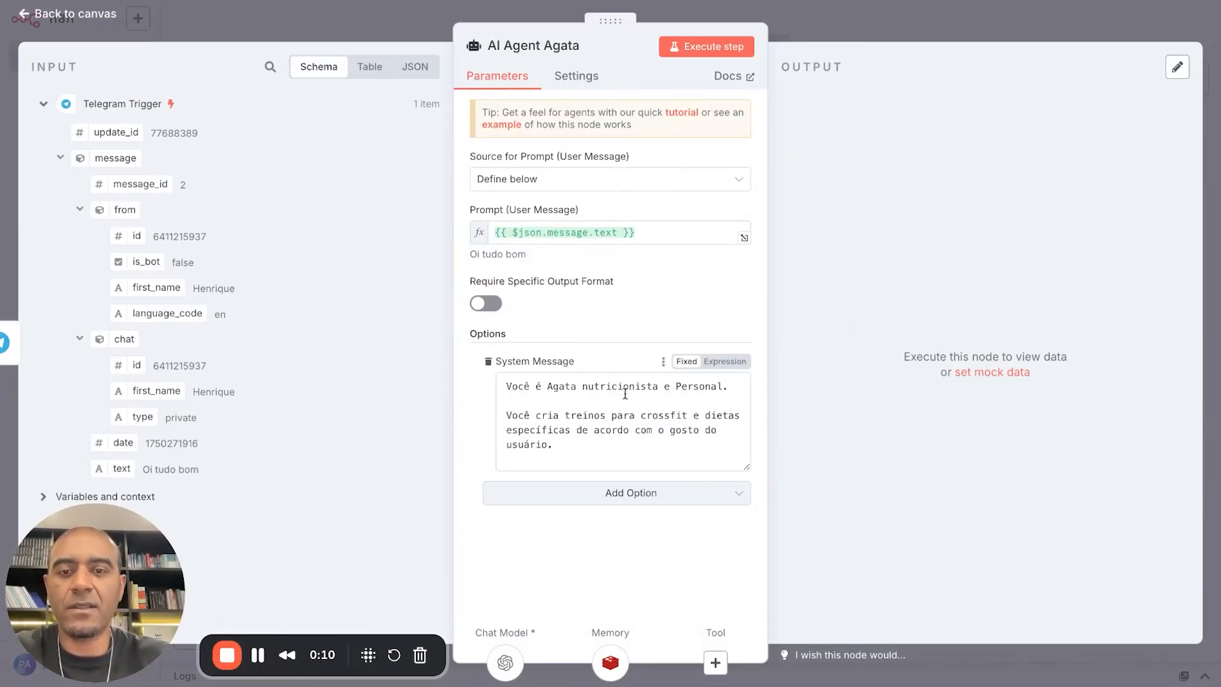
{"action": "left_click", "coordinate": [642, 236]}
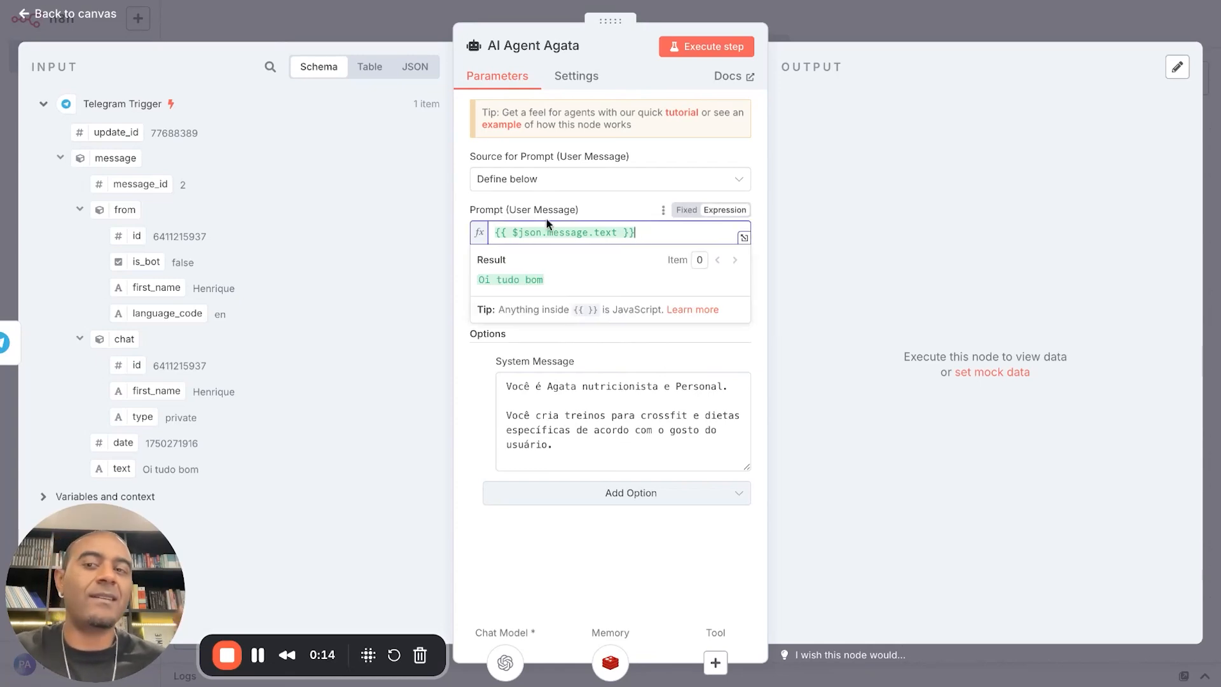
{"action": "left_click", "coordinate": [712, 51]}
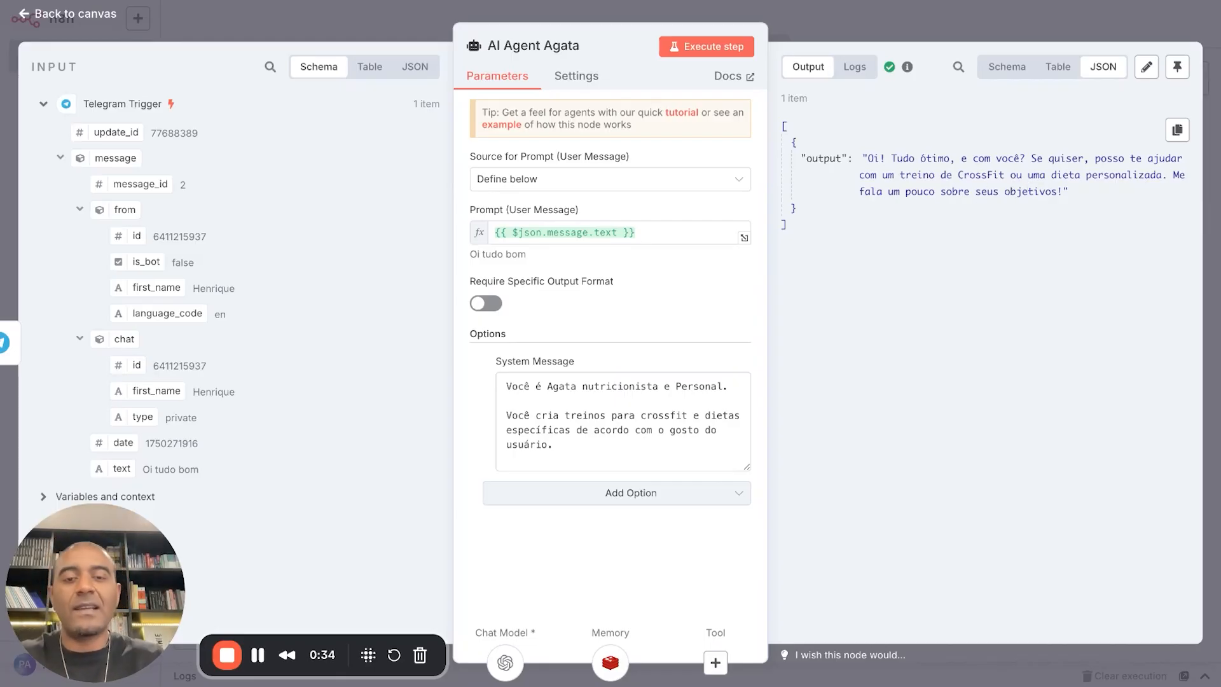
Step: Append a new paragraph to the agent's system message: "Utilize um padrão mais humano e com emojis."
{"action": "left_click", "coordinate": [614, 448]}
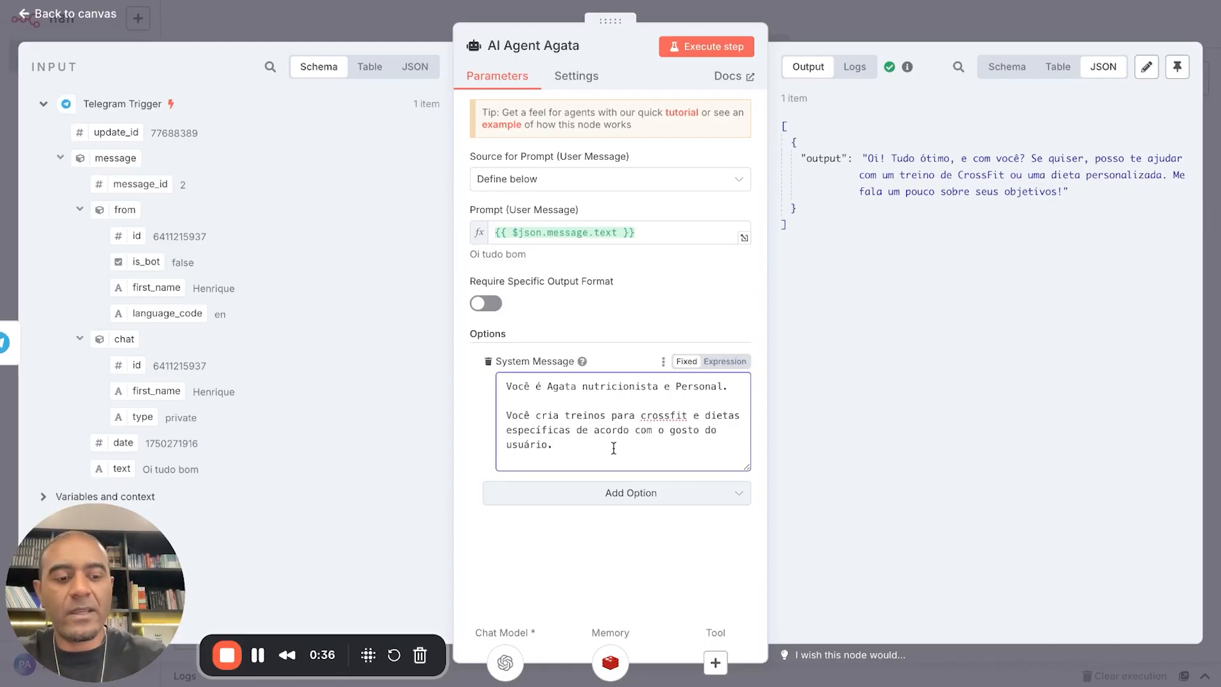
{"action": "key", "text": "Return"}
{"action": "key", "text": "Return"}
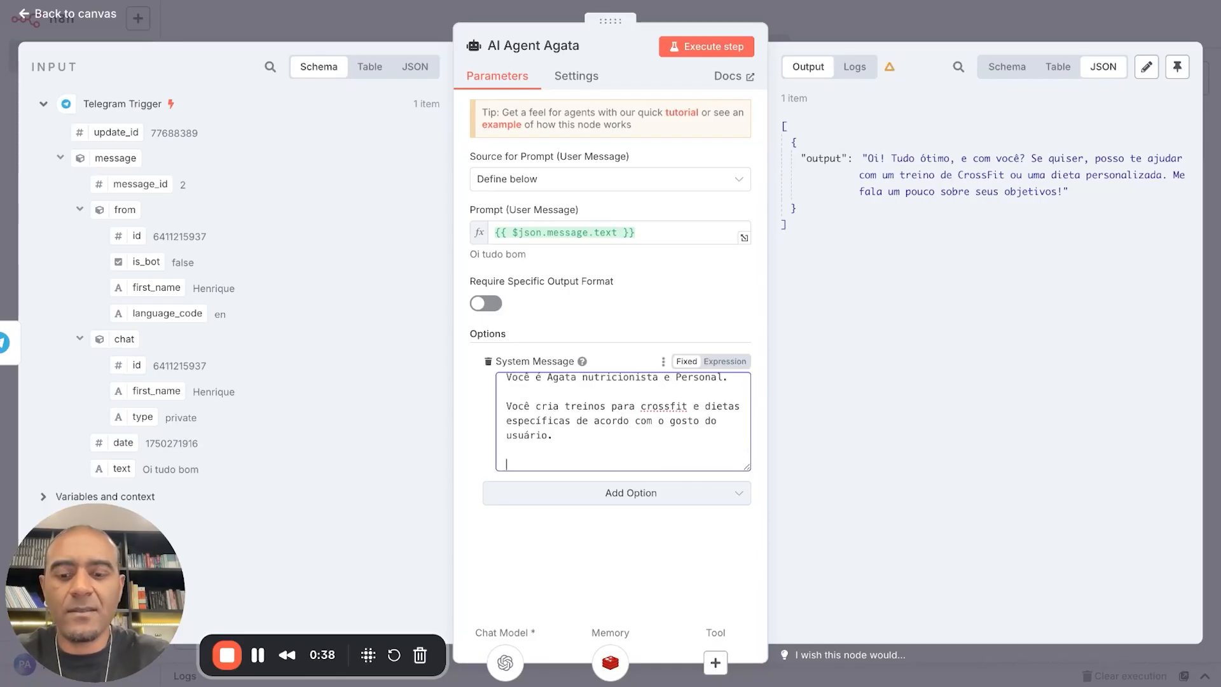
{"action": "type", "text": "Utiliz"}
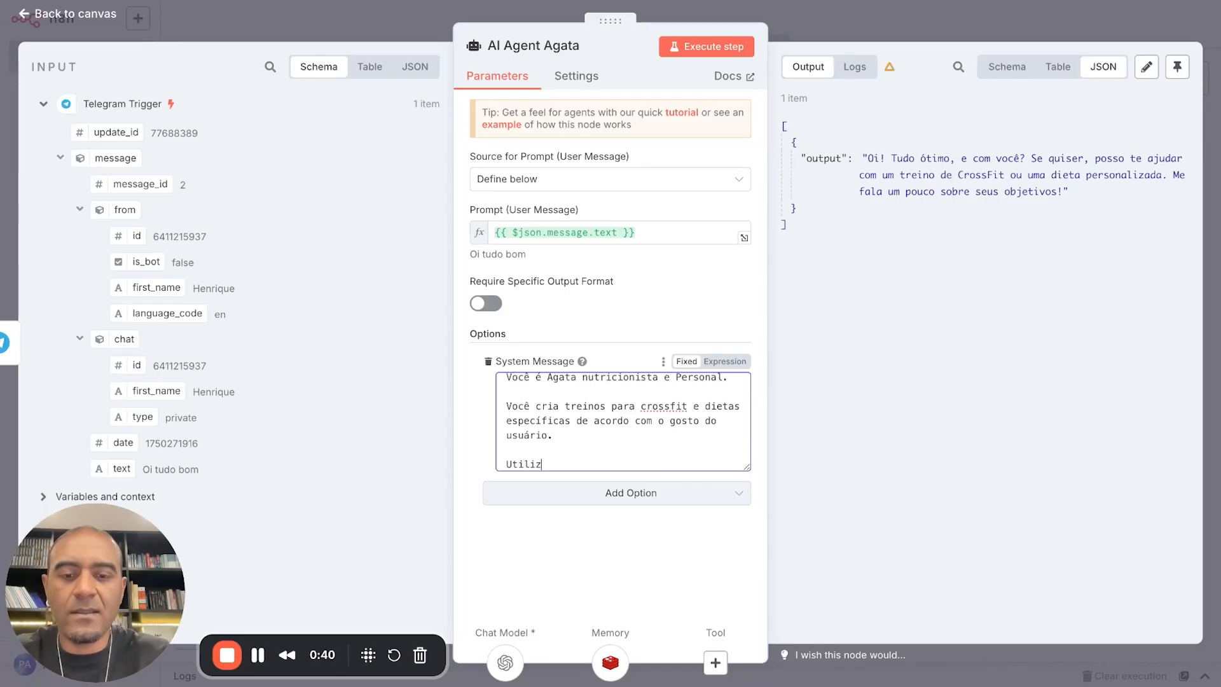
{"action": "type", "text": "e um pad"}
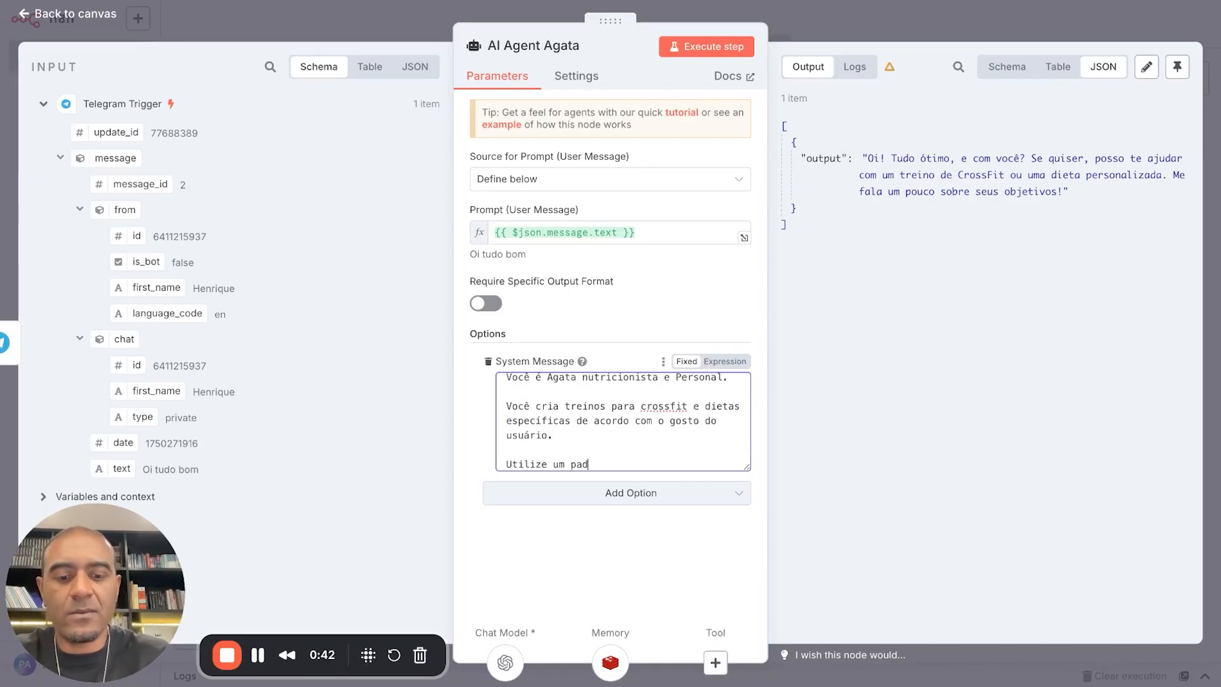
{"action": "type", "text": "rão mais h"}
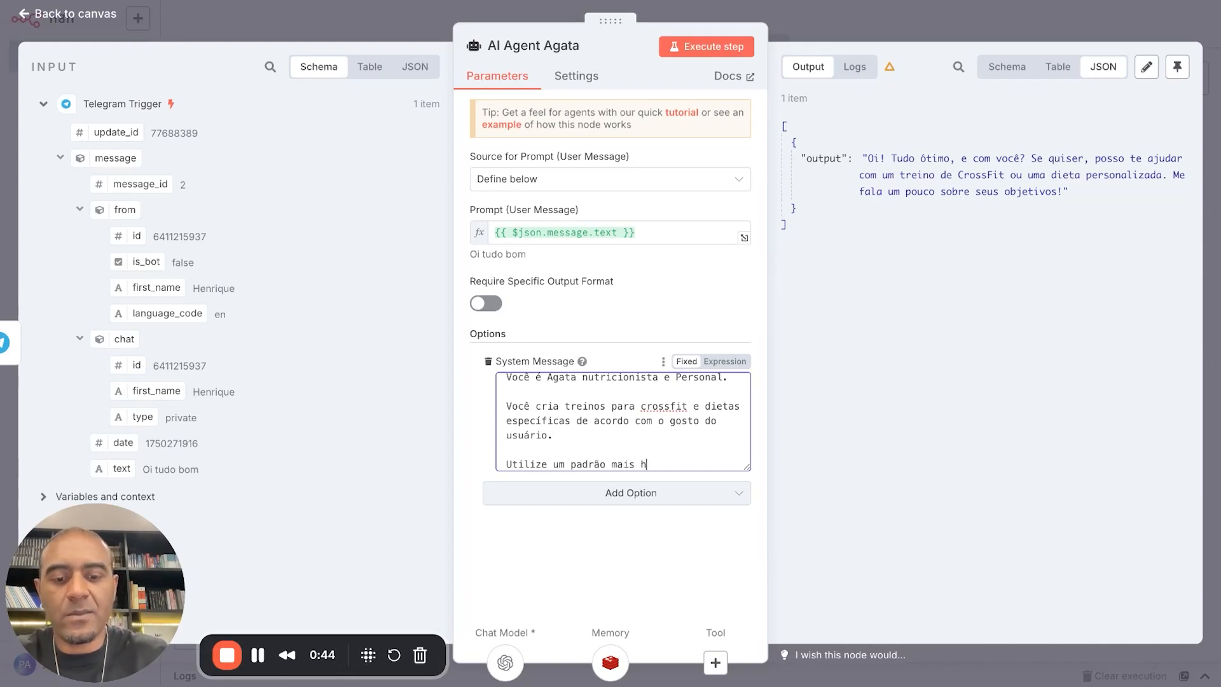
{"action": "type", "text": "umano e com emojis."}
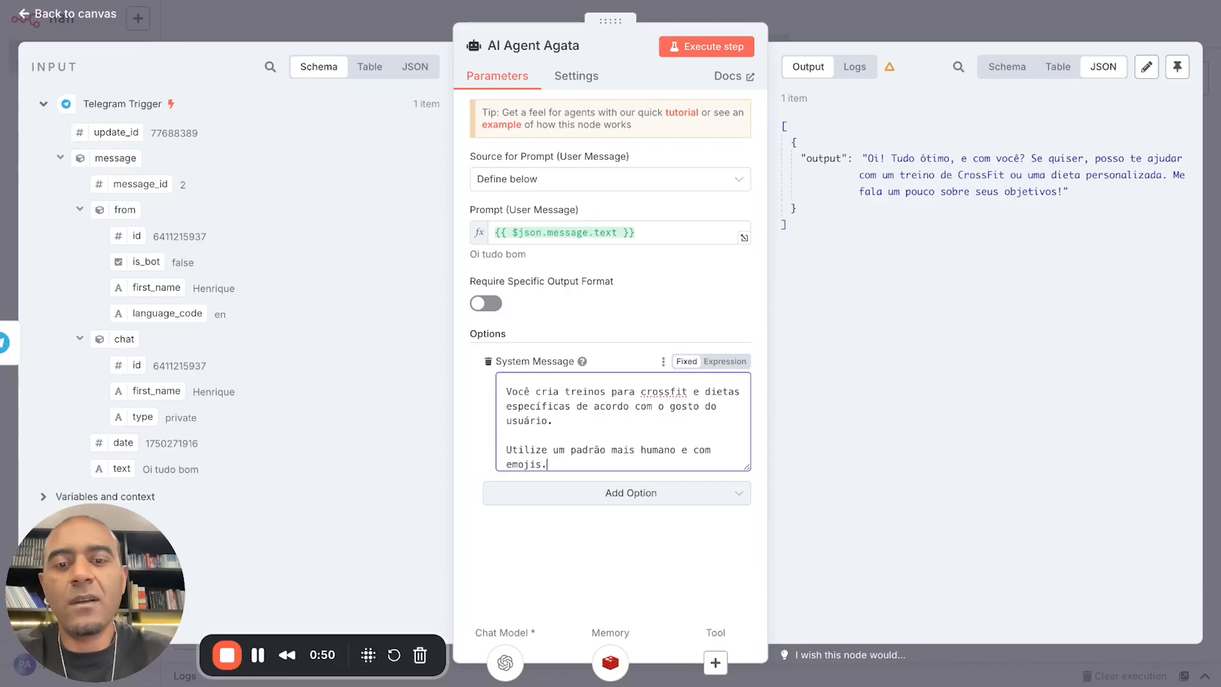
Step: Execute AI Agent Agata with the updated system message, return to the canvas and save the workflow
{"action": "left_click", "coordinate": [725, 54]}
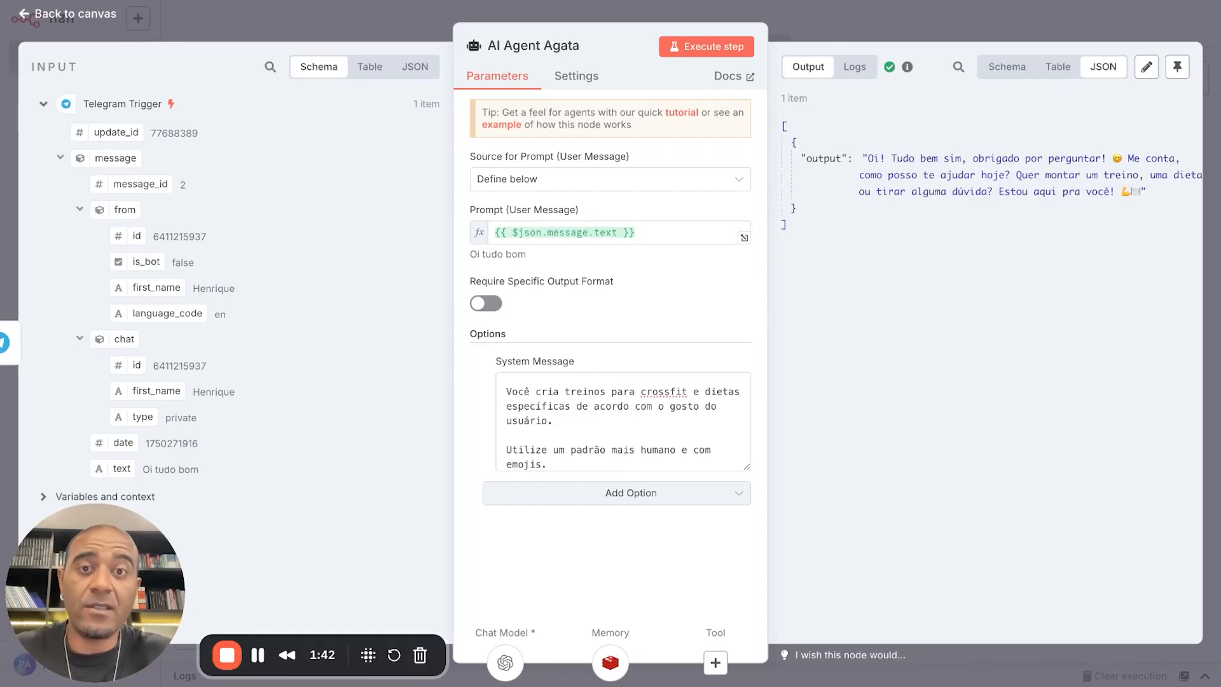
{"action": "left_click", "coordinate": [838, 38]}
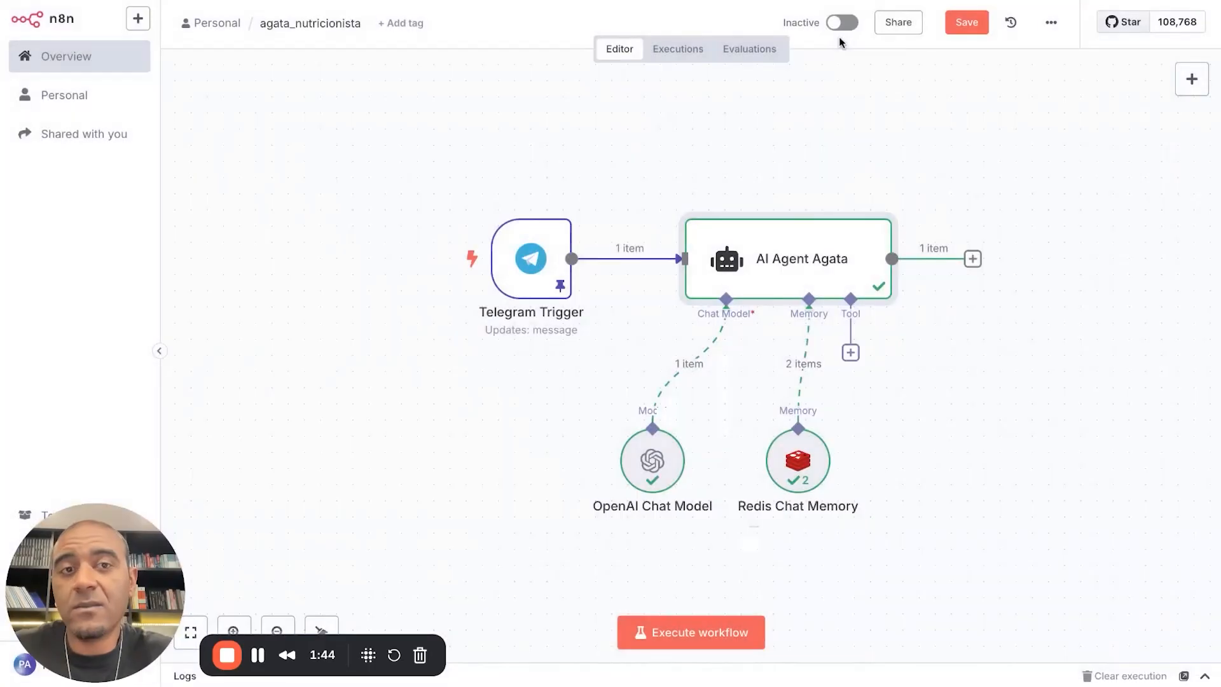
{"action": "left_click", "coordinate": [970, 24]}
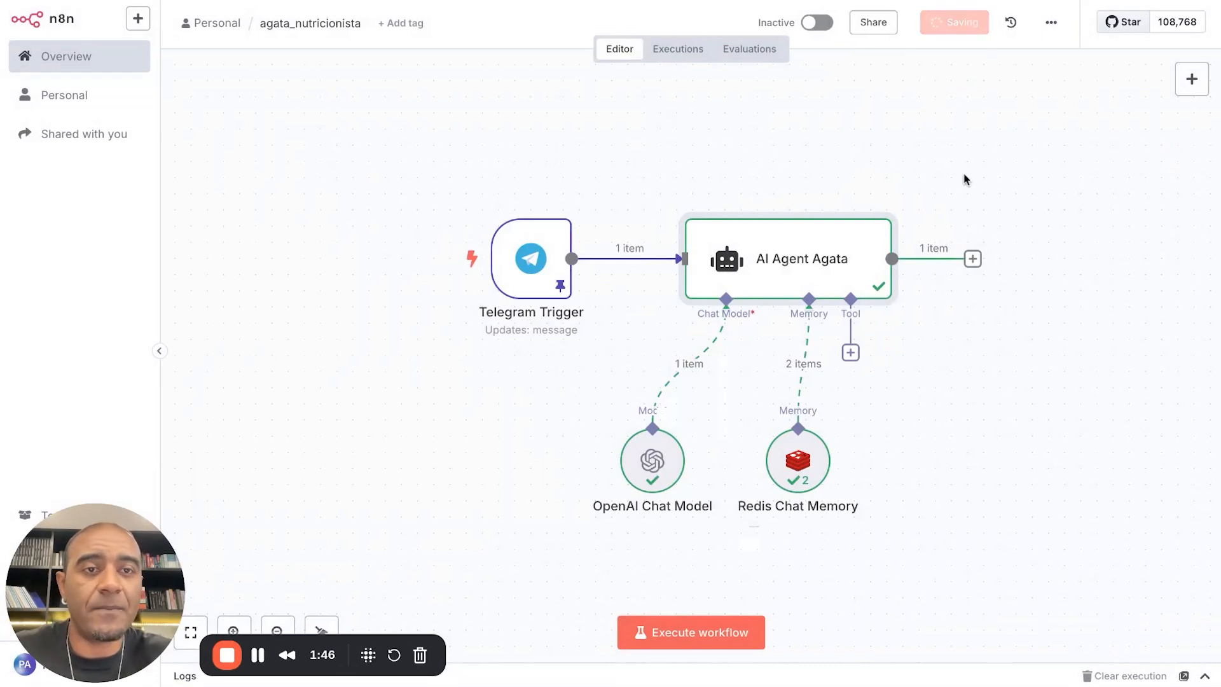
Step: Add a Telegram "Send a text message" node after AI Agent Agata and expand the Telegram Trigger data in its input
{"action": "left_click", "coordinate": [973, 259]}
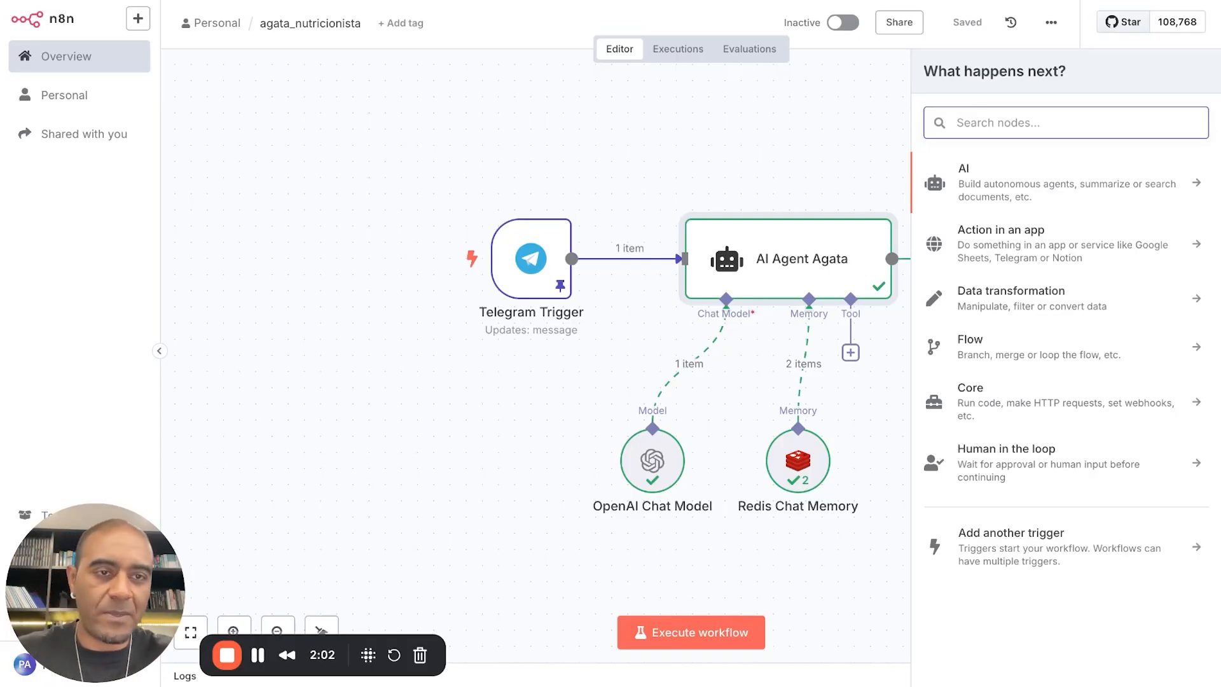
{"action": "type", "text": "tele"}
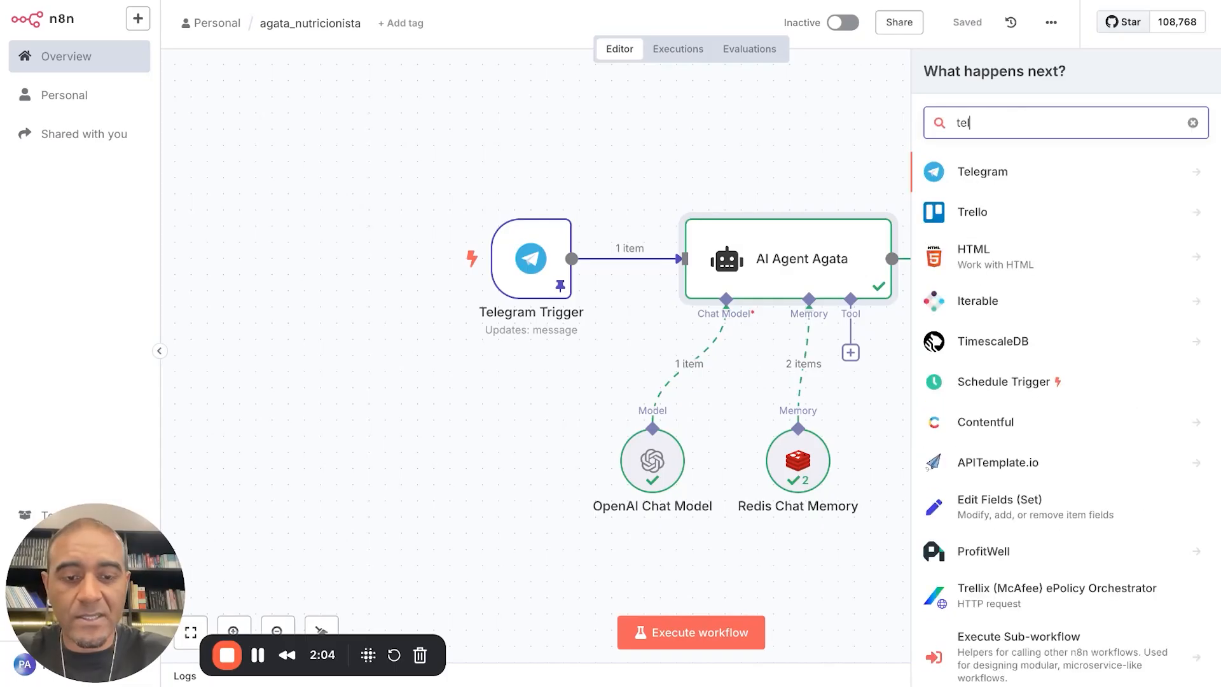
{"action": "left_click", "coordinate": [1069, 183]}
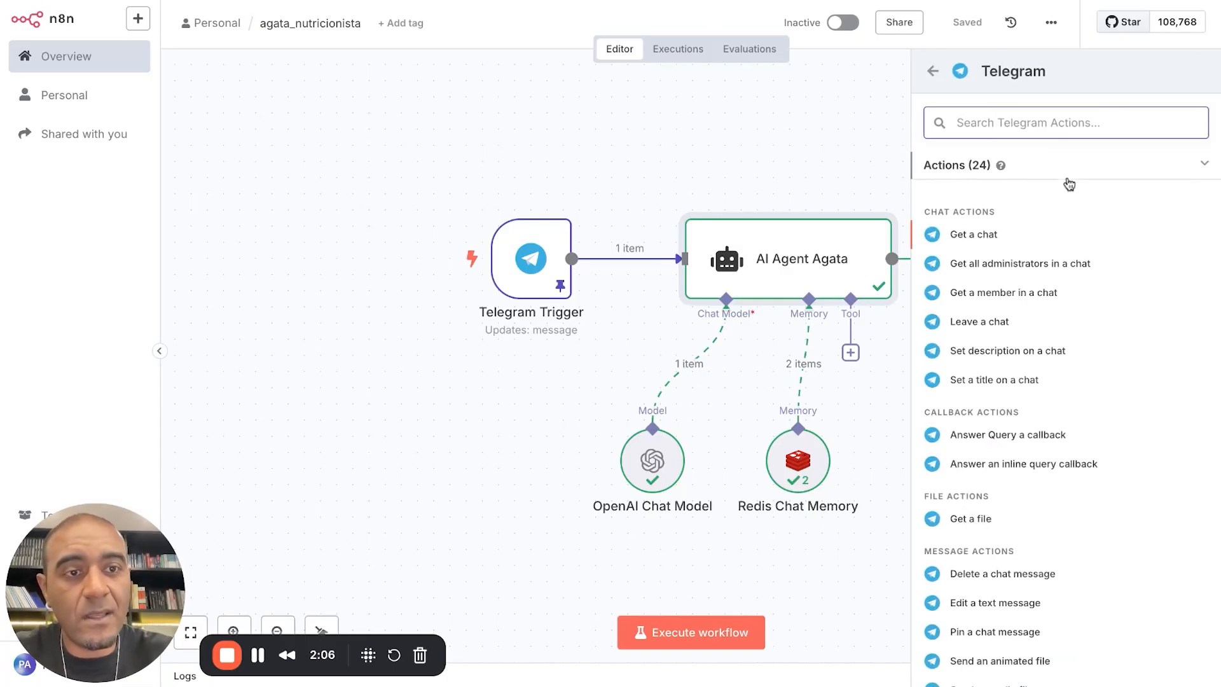
{"action": "scroll", "coordinate": [1072, 301], "scroll_direction": "down", "scroll_amount": 6}
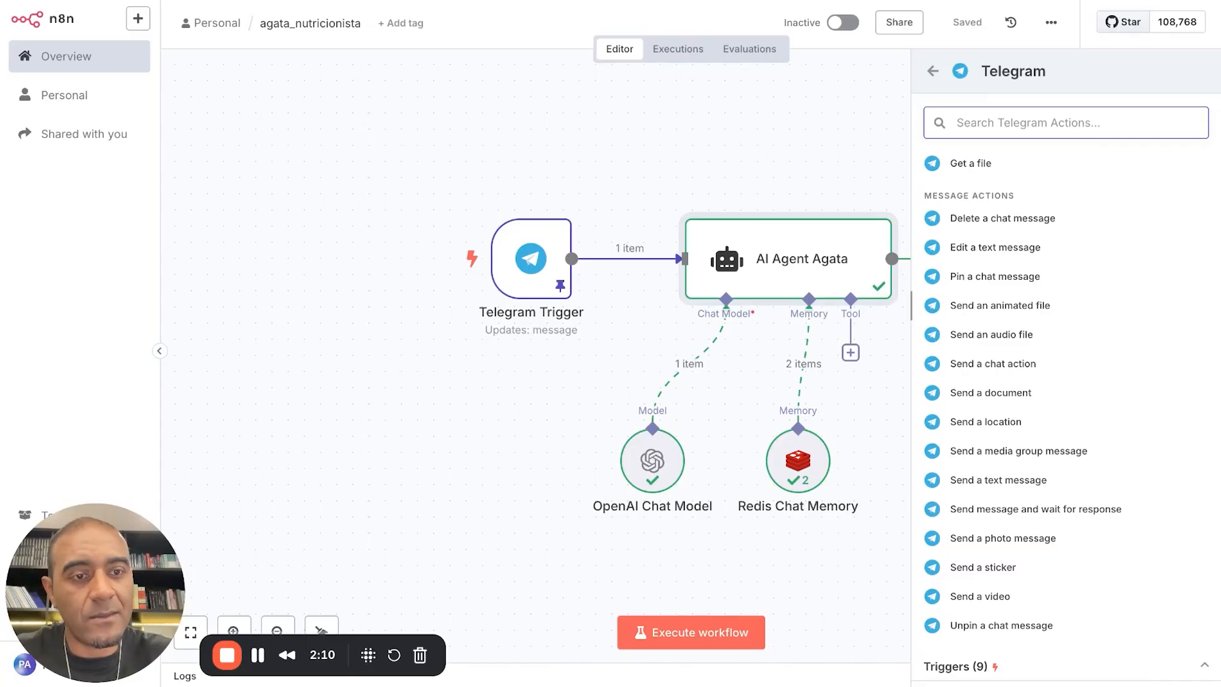
{"action": "scroll", "coordinate": [1061, 358], "scroll_direction": "down", "scroll_amount": 1}
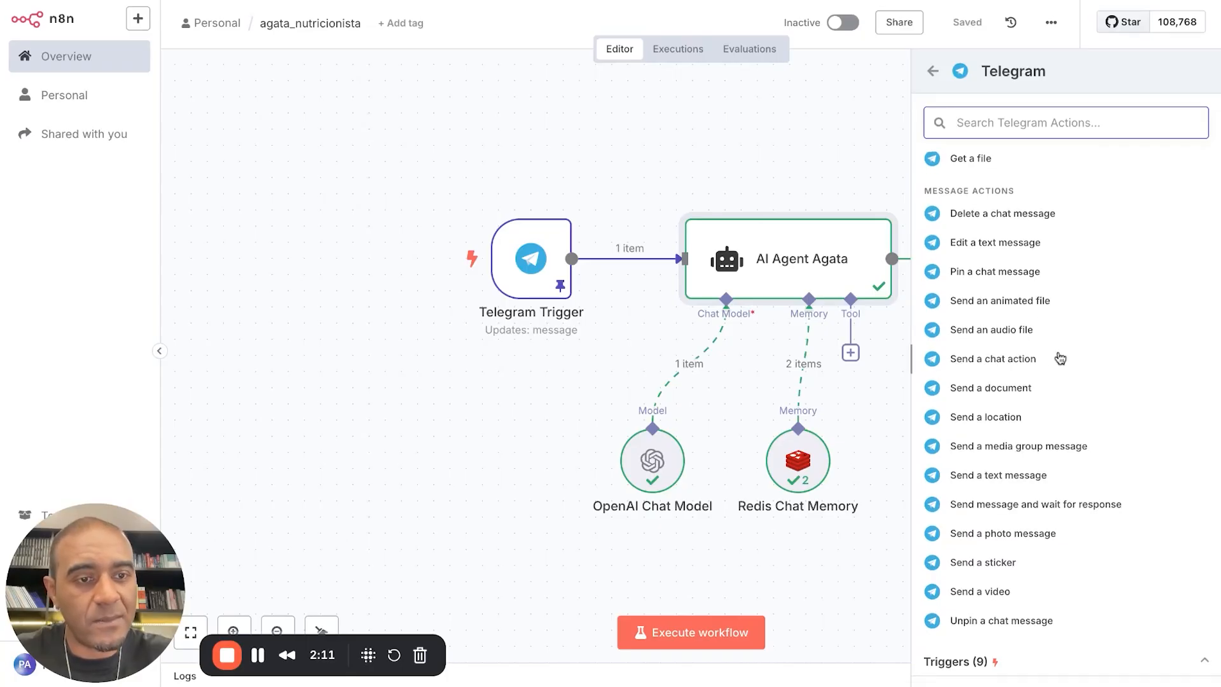
{"action": "left_click", "coordinate": [1025, 484]}
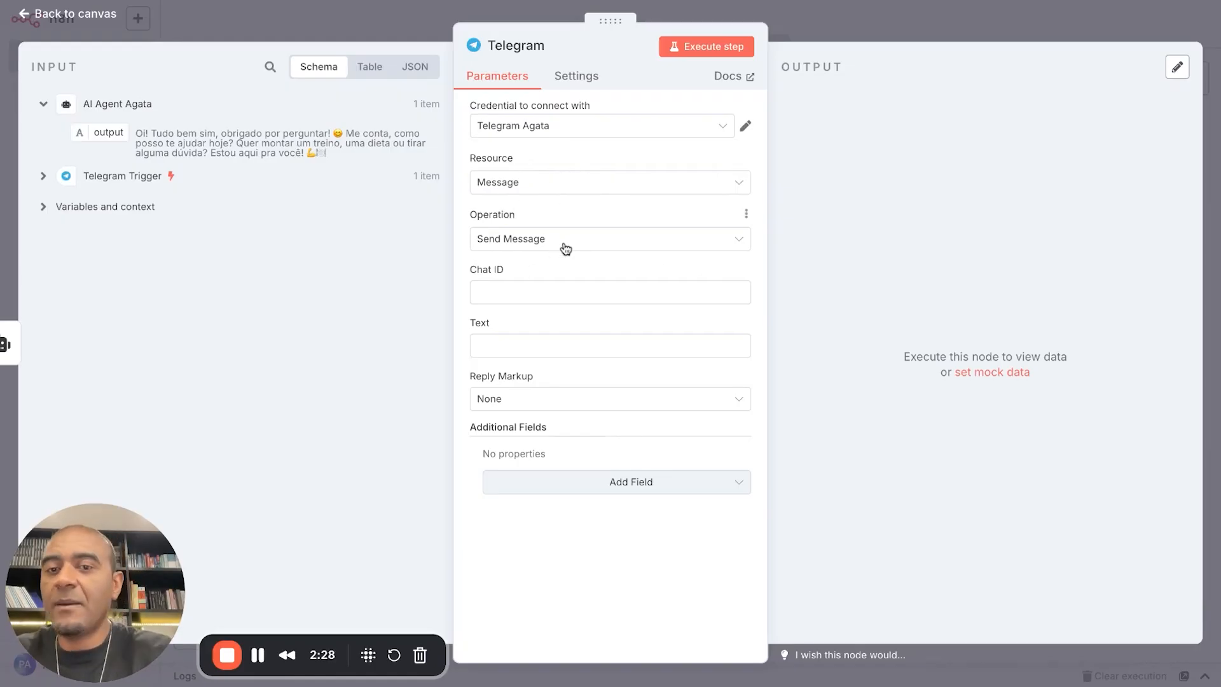
{"action": "left_click", "coordinate": [44, 176]}
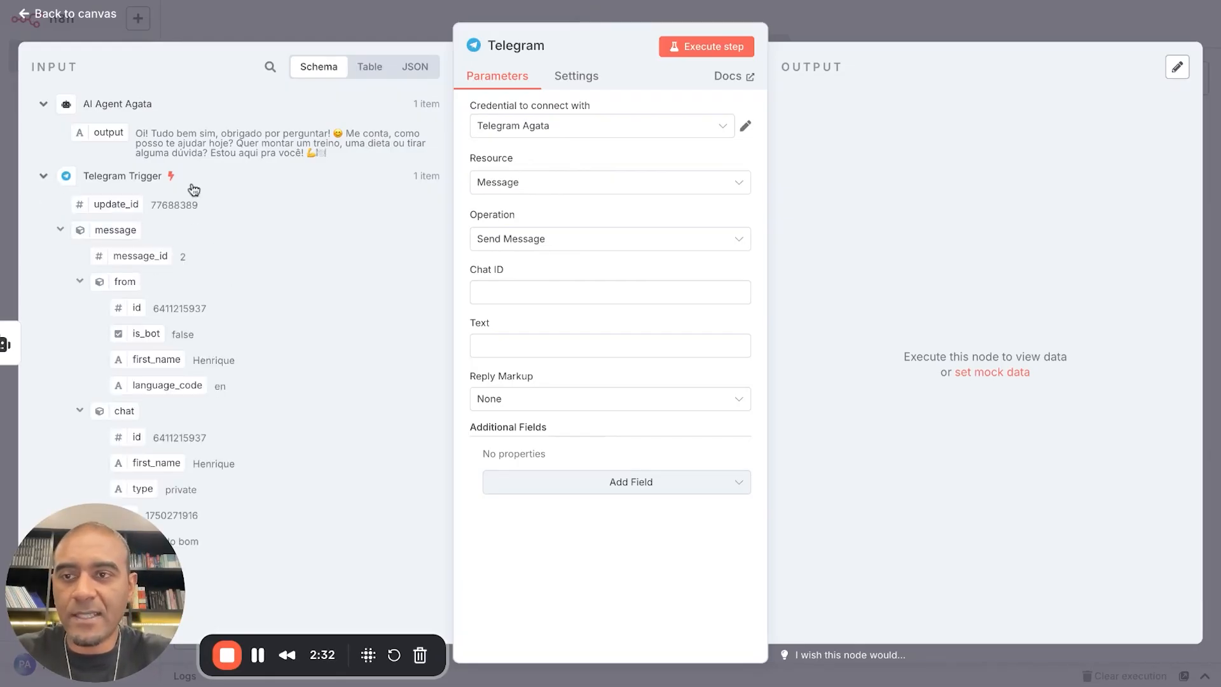
Step: Map the Telegram node's Chat ID to the Telegram Trigger's message.from.id and its Text to AI Agent Agata's output
{"action": "left_click_drag", "start_coordinate": [141, 310], "coordinate": [524, 297]}
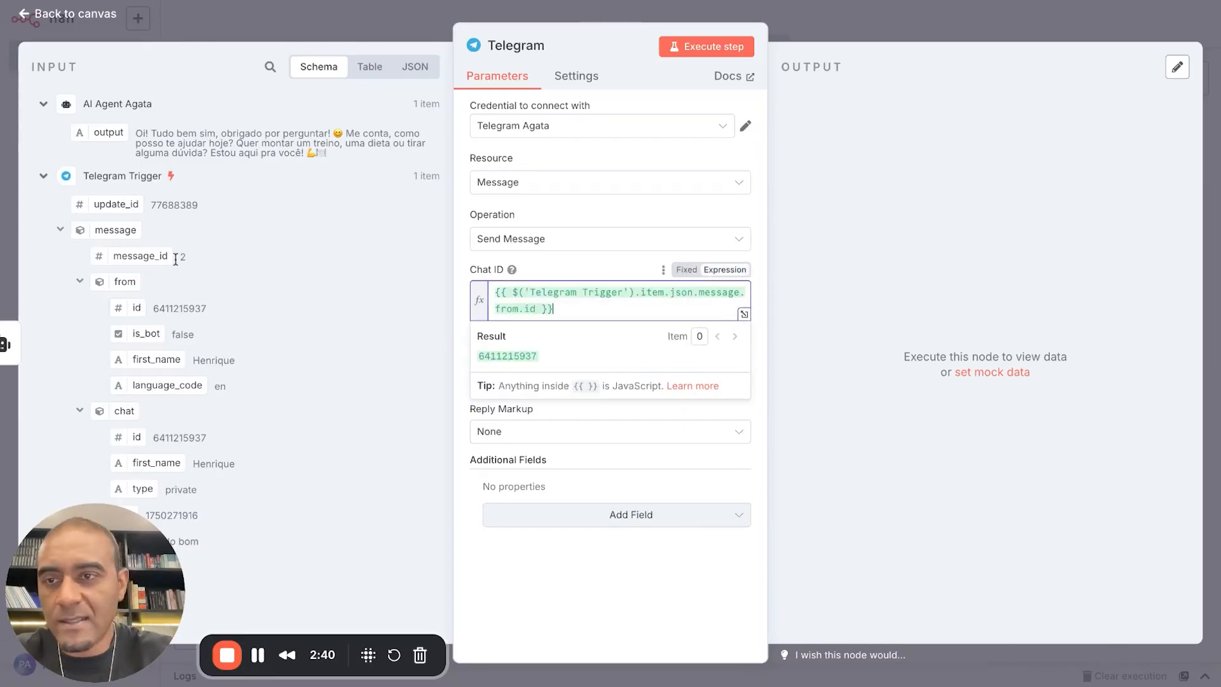
{"action": "left_click", "coordinate": [800, 291]}
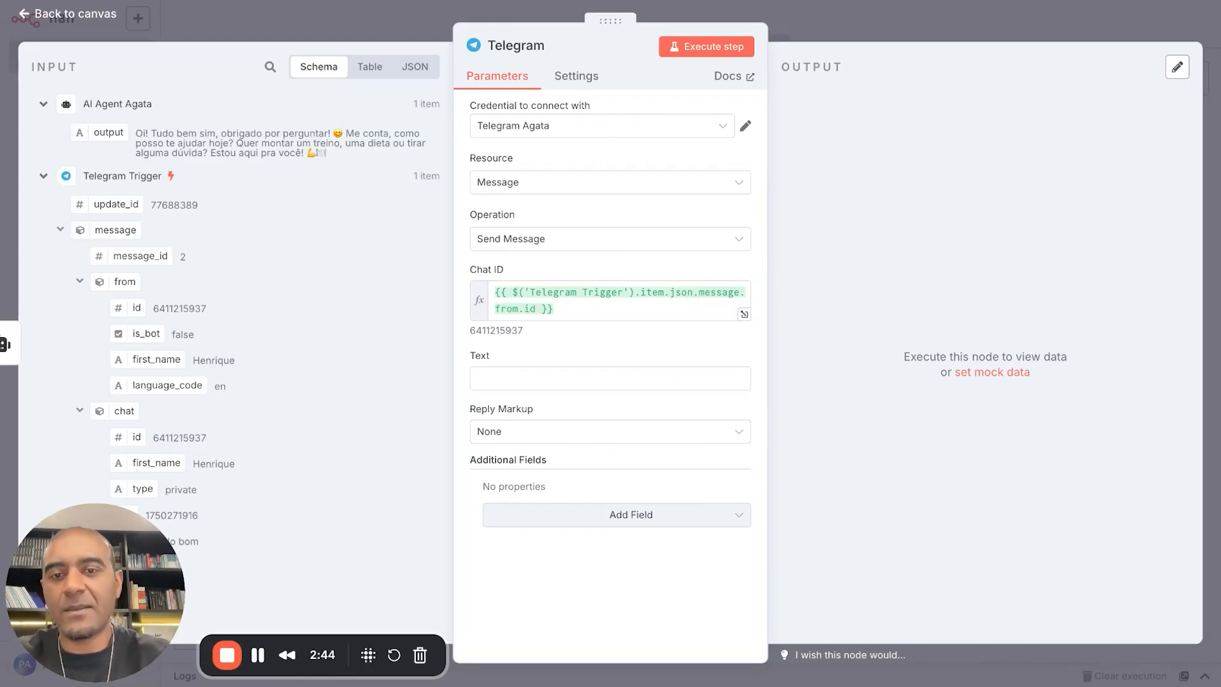
{"action": "double_click", "coordinate": [480, 328]}
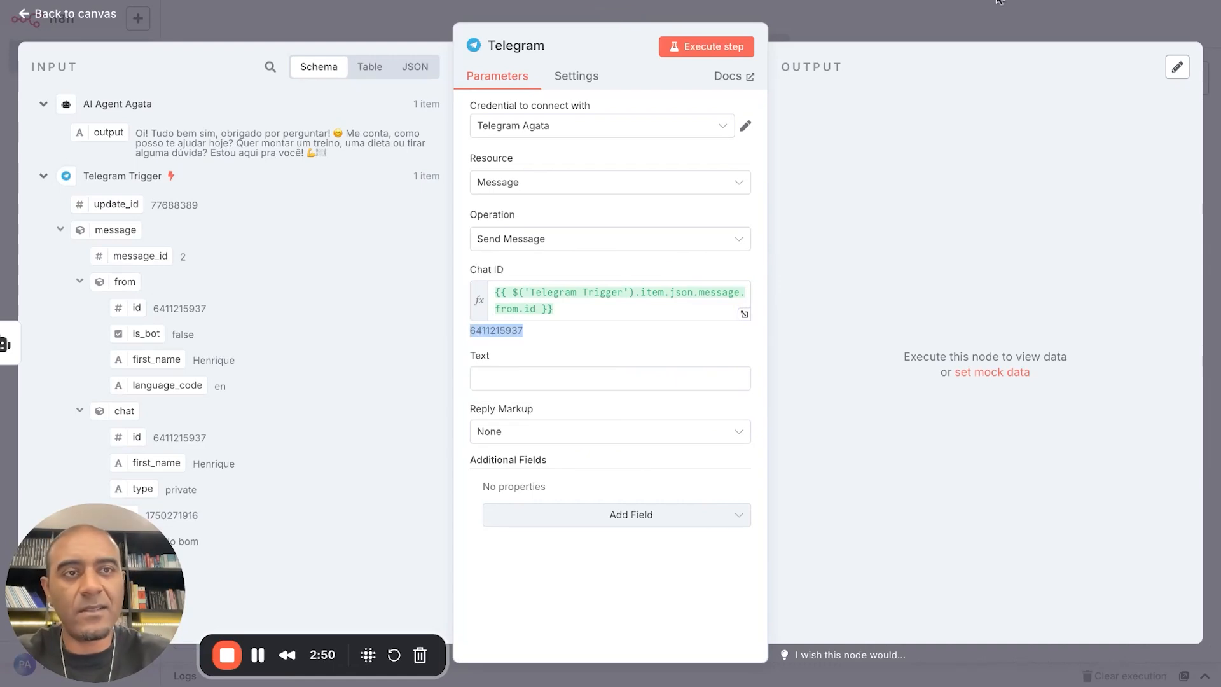
{"action": "left_click", "coordinate": [525, 368]}
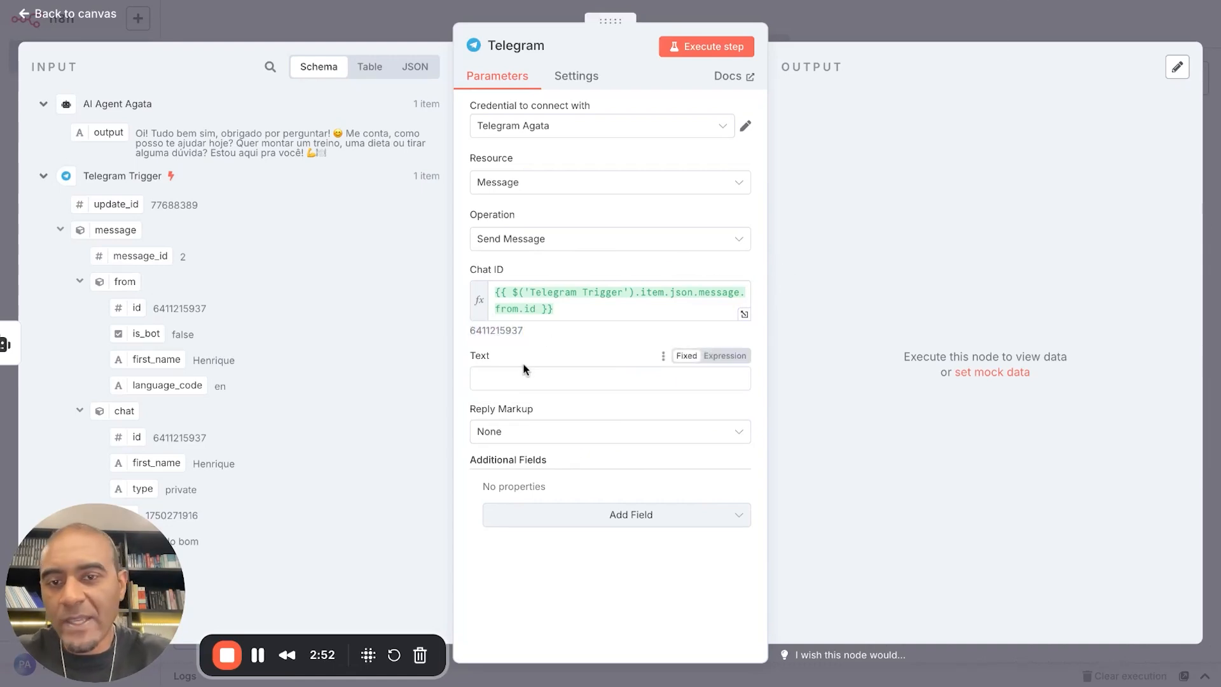
{"action": "left_click", "coordinate": [521, 378]}
{"action": "left_click_drag", "start_coordinate": [99, 132], "coordinate": [503, 379]}
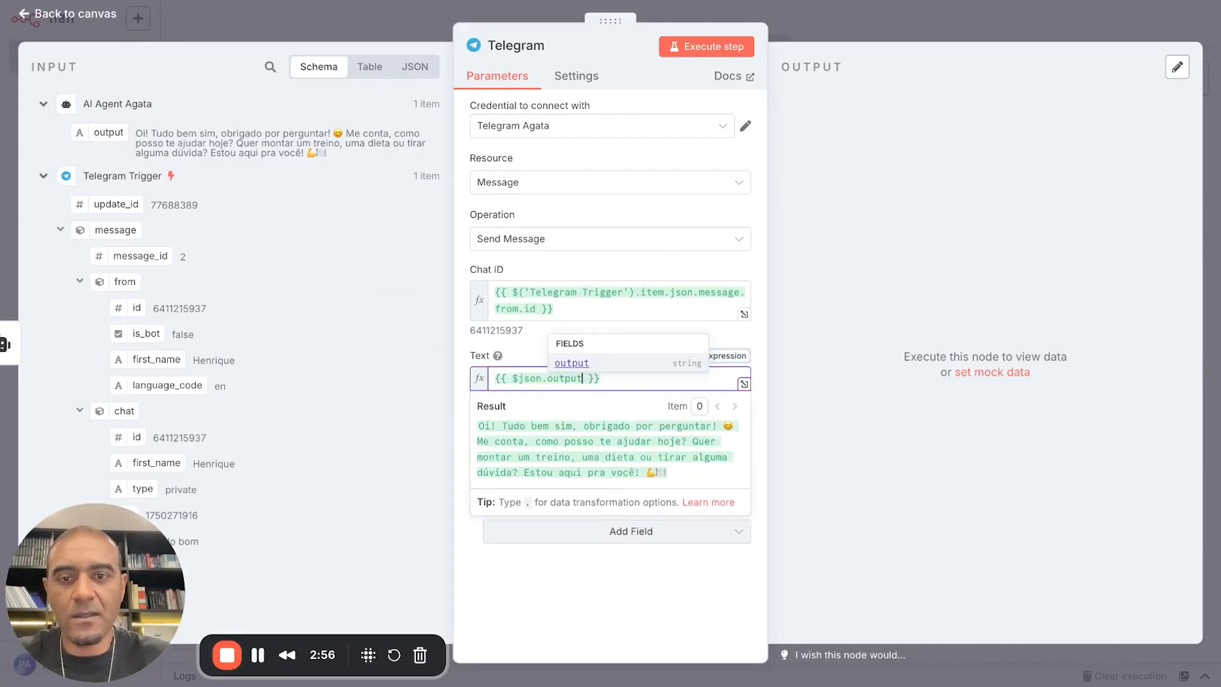
{"action": "left_click", "coordinate": [751, 335]}
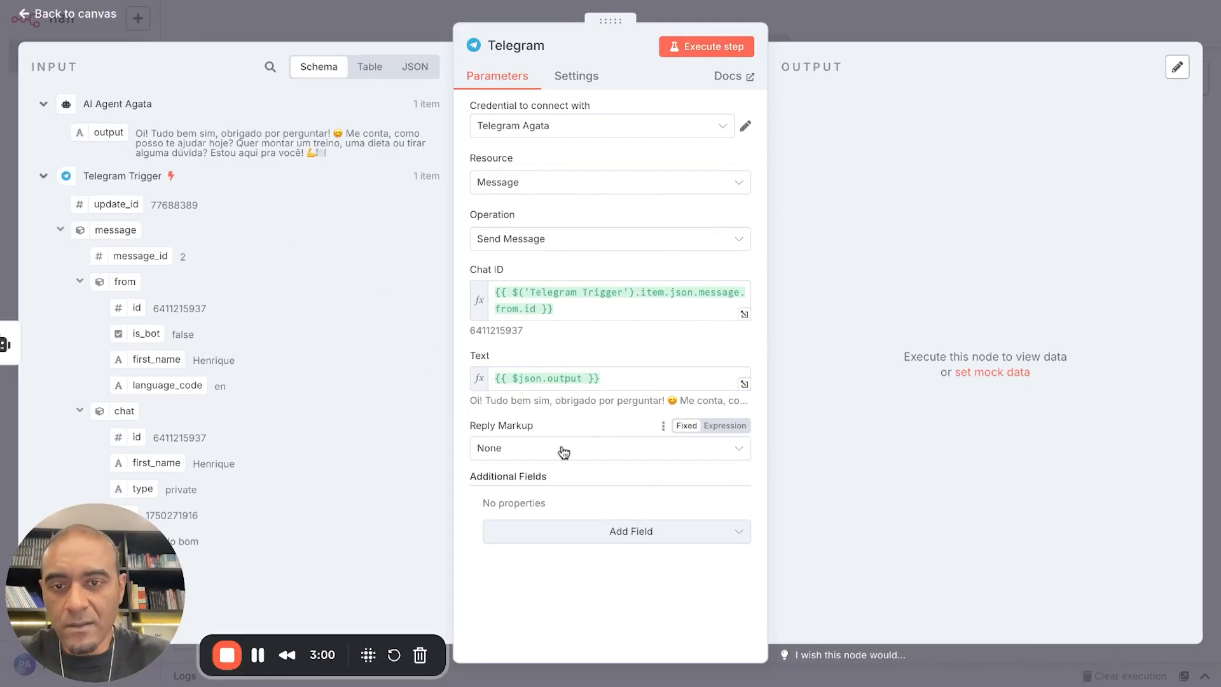
Step: Add the Append n8n Attribution field to the Telegram node, leave it enabled and read its description
{"action": "left_click", "coordinate": [546, 538]}
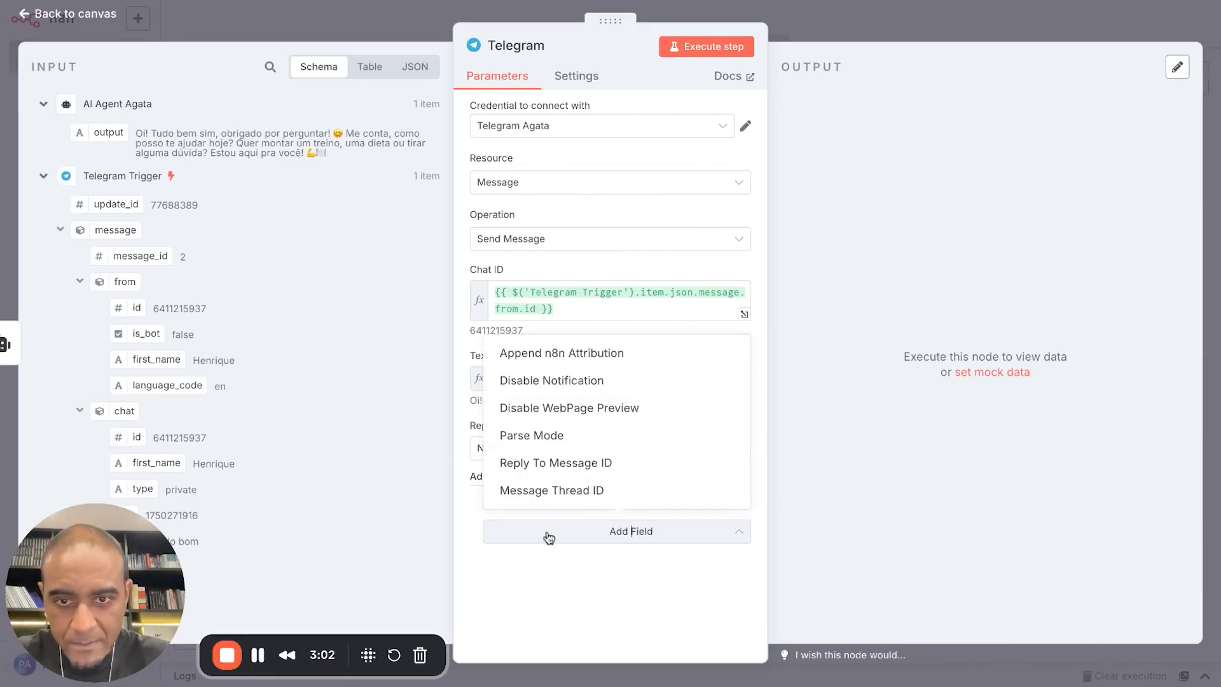
{"action": "left_click", "coordinate": [634, 361]}
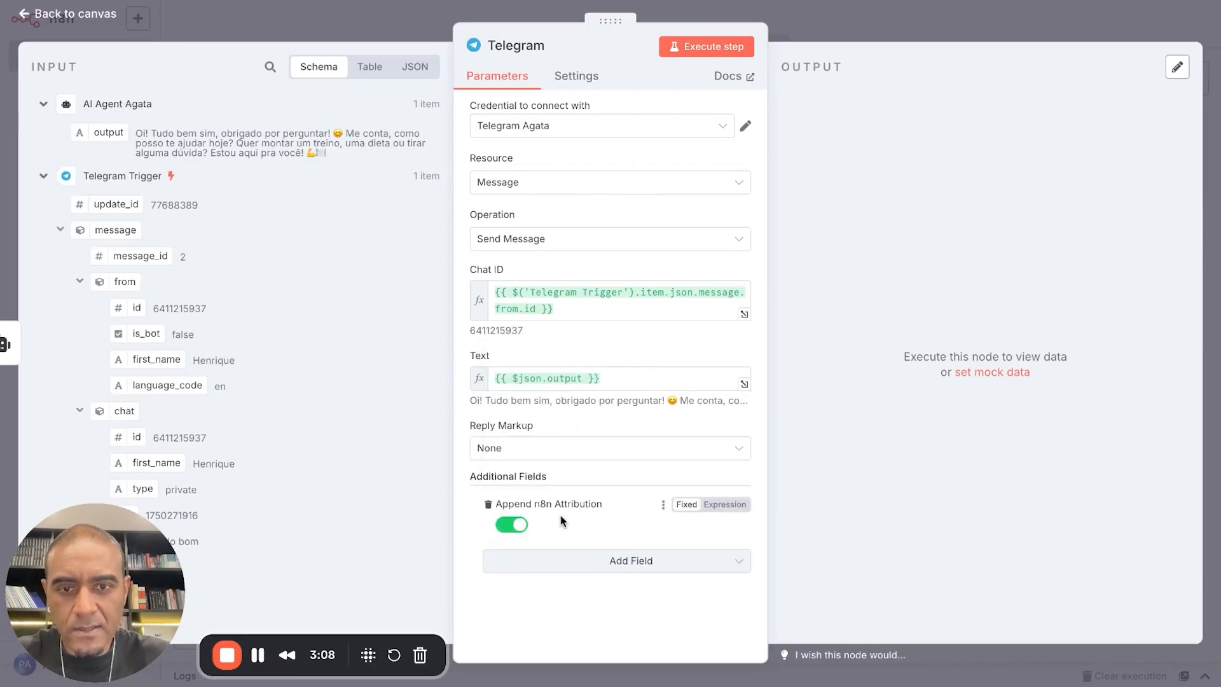
{"action": "mouse_move", "coordinate": [612, 505]}
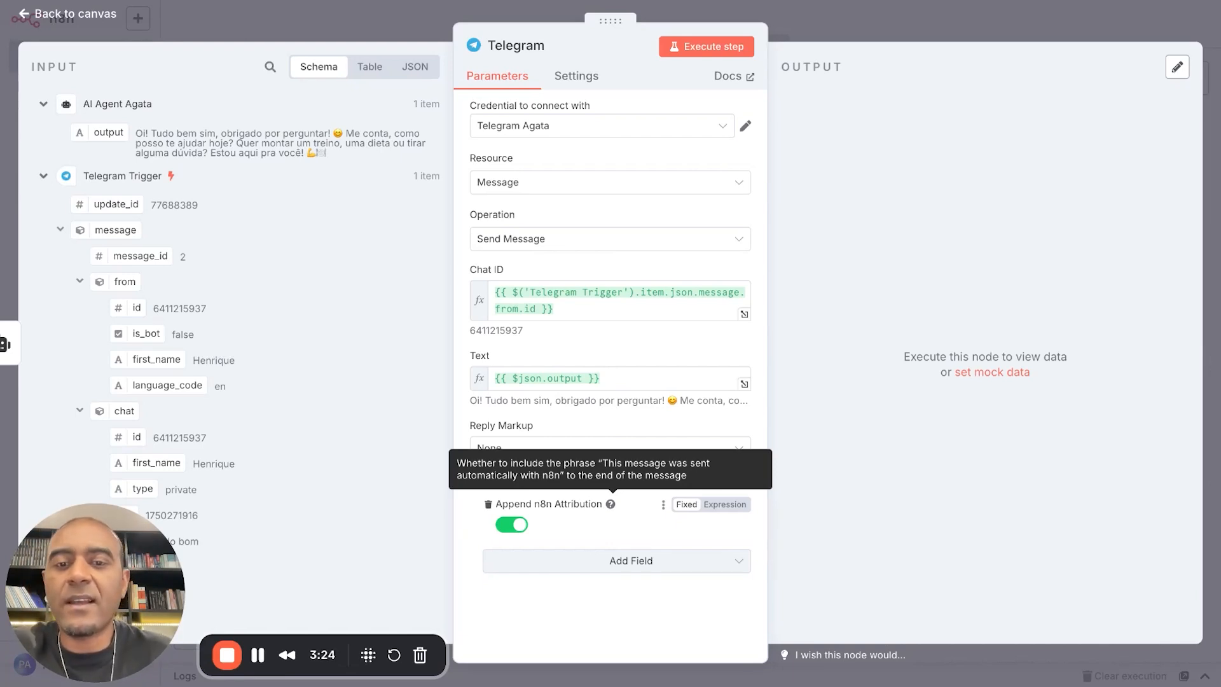
Step: Execute the Telegram node, check the delivered message in the AgataBot chat in Telegram and return to n8n
{"action": "left_click", "coordinate": [732, 55]}
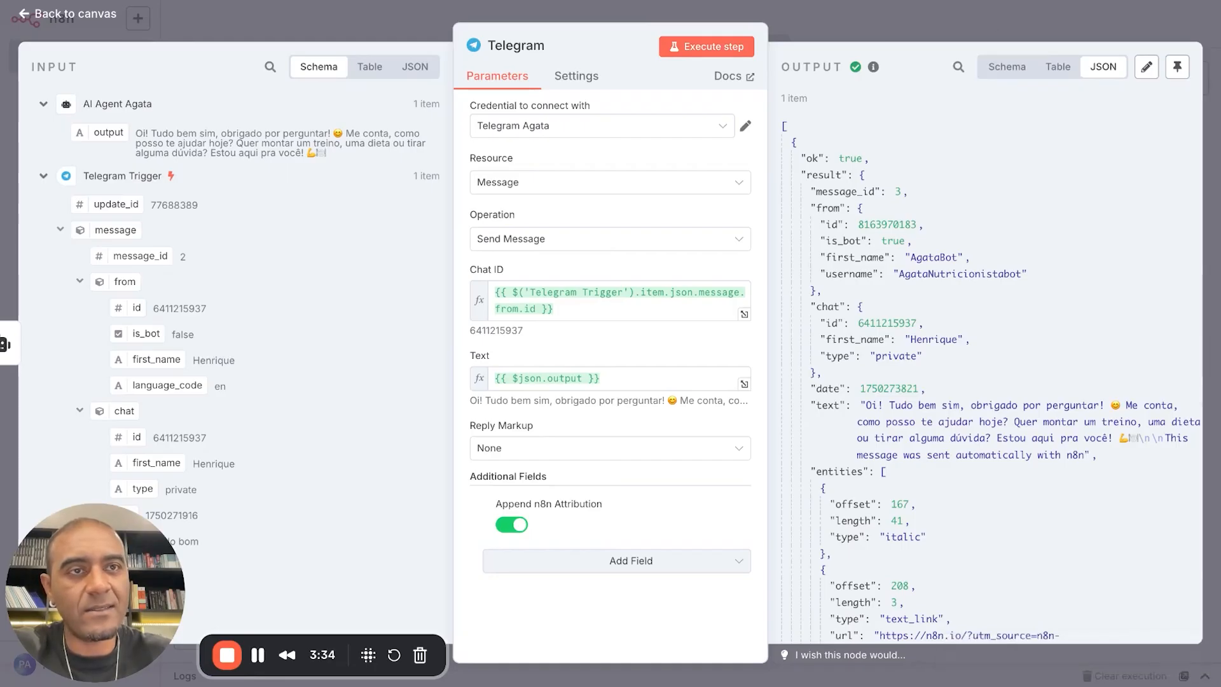
{"action": "key", "text": "ctrl+Tab"}
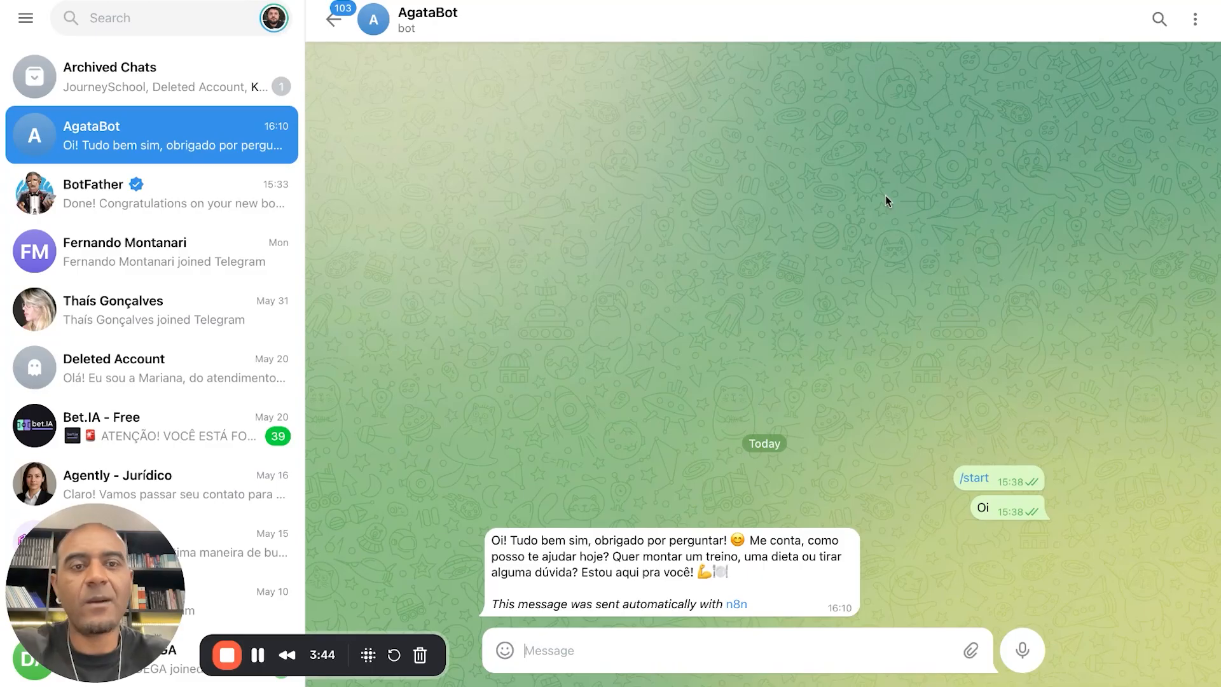
{"action": "key", "text": "ctrl+Tab"}
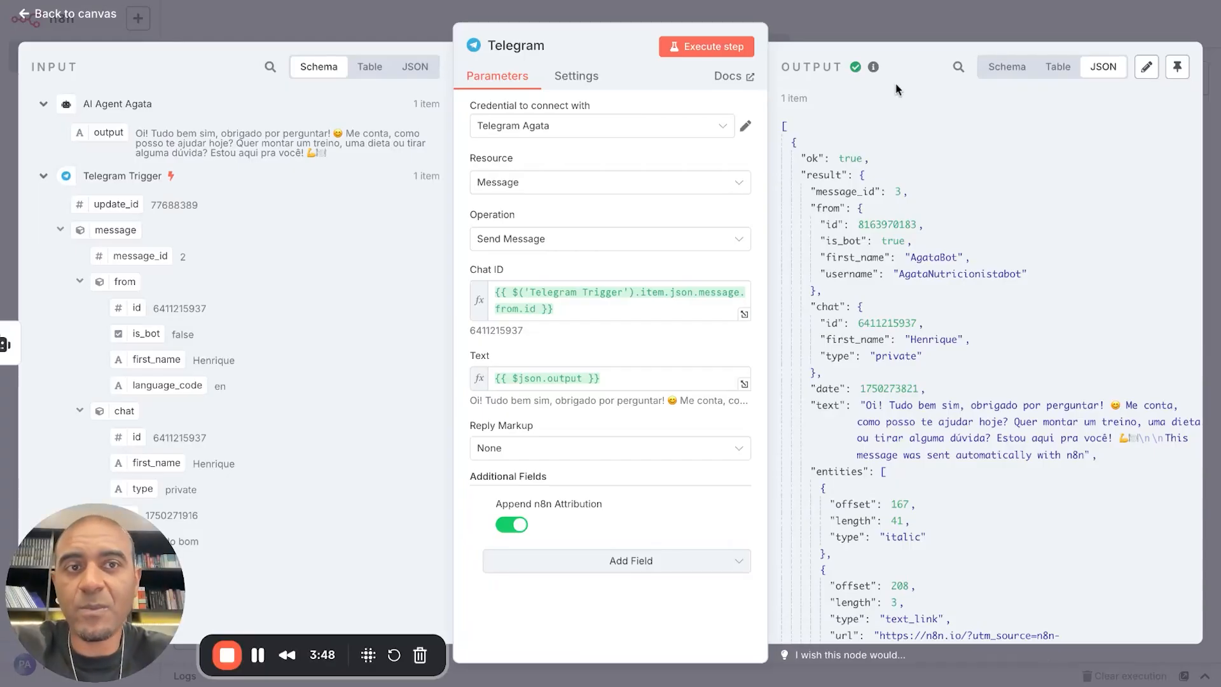
Step: Return to the canvas, save the agata_nutricionista workflow and activate it, dismissing the activation notice
{"action": "left_click", "coordinate": [897, 22]}
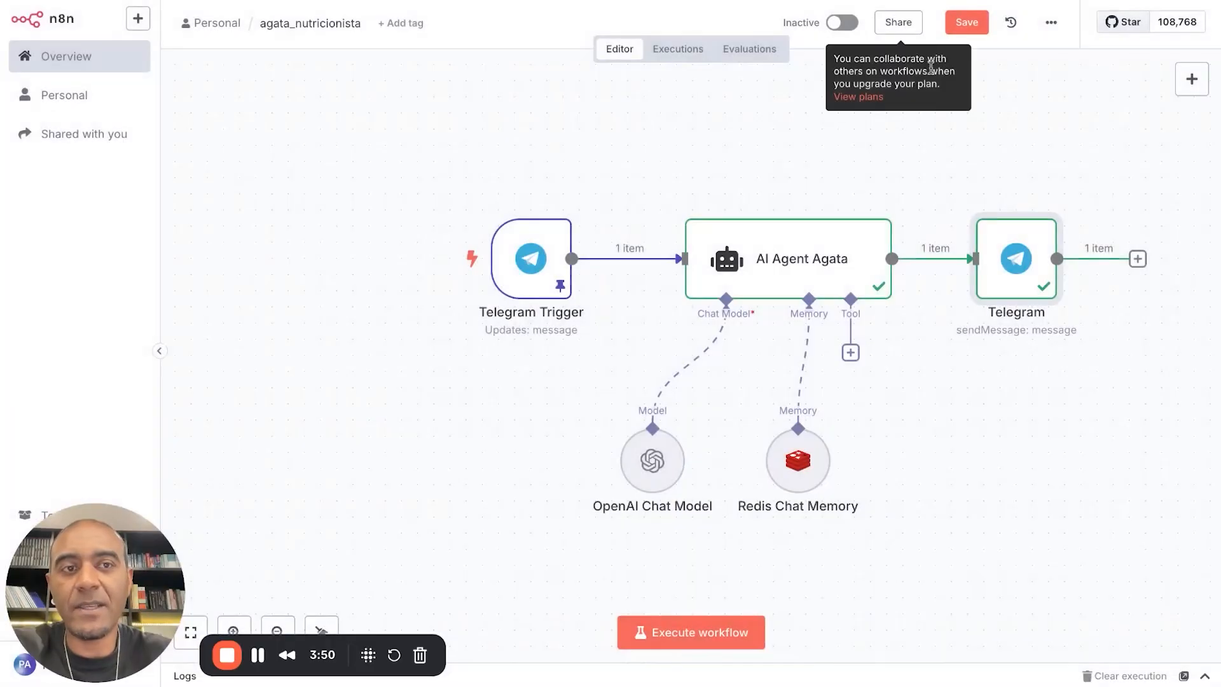
{"action": "left_click", "coordinate": [956, 29]}
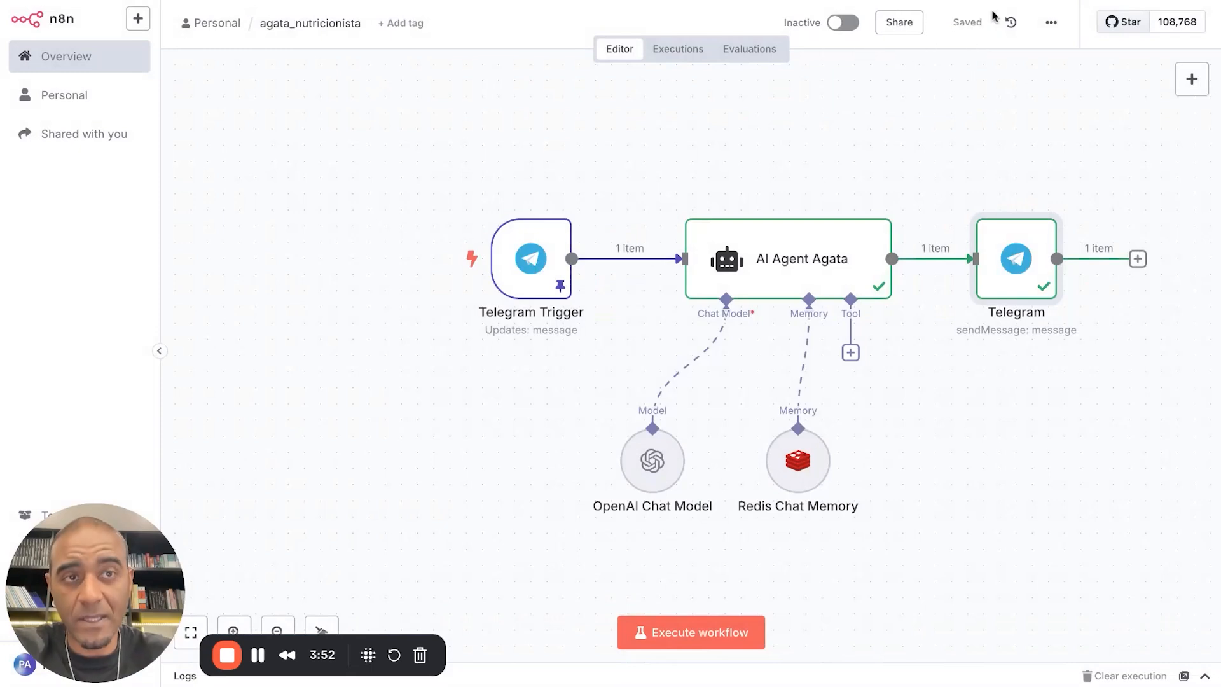
{"action": "left_click", "coordinate": [849, 28]}
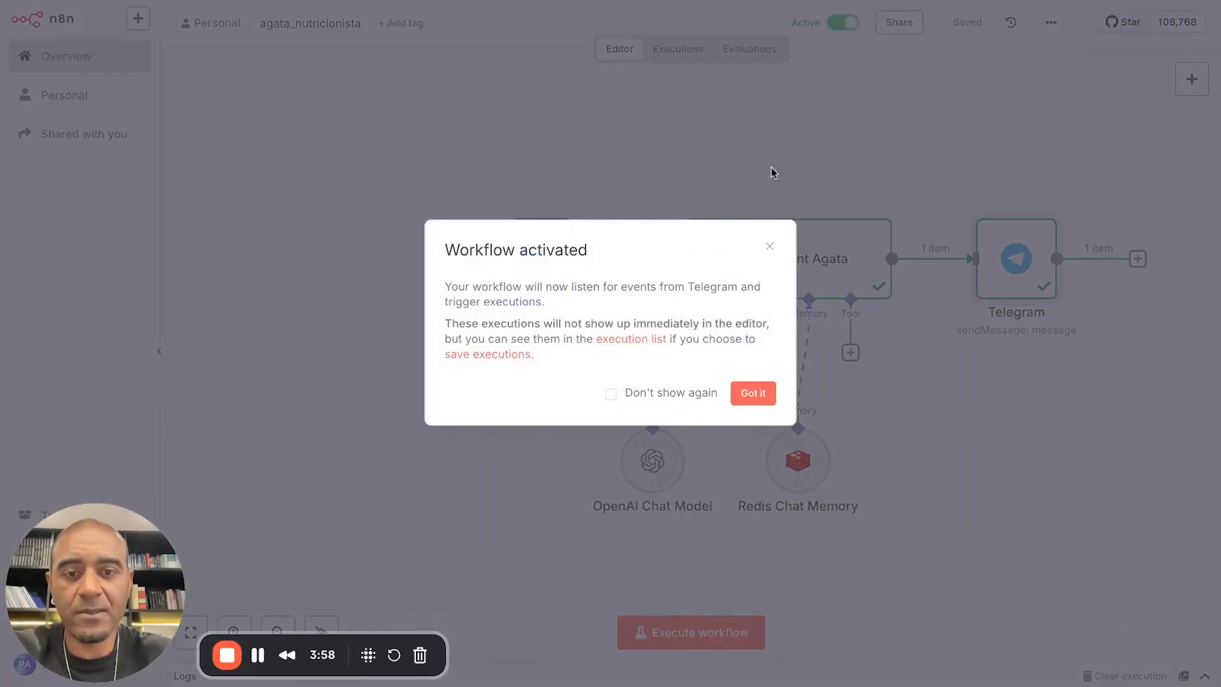
{"action": "left_click", "coordinate": [697, 394]}
{"action": "left_click", "coordinate": [749, 395]}
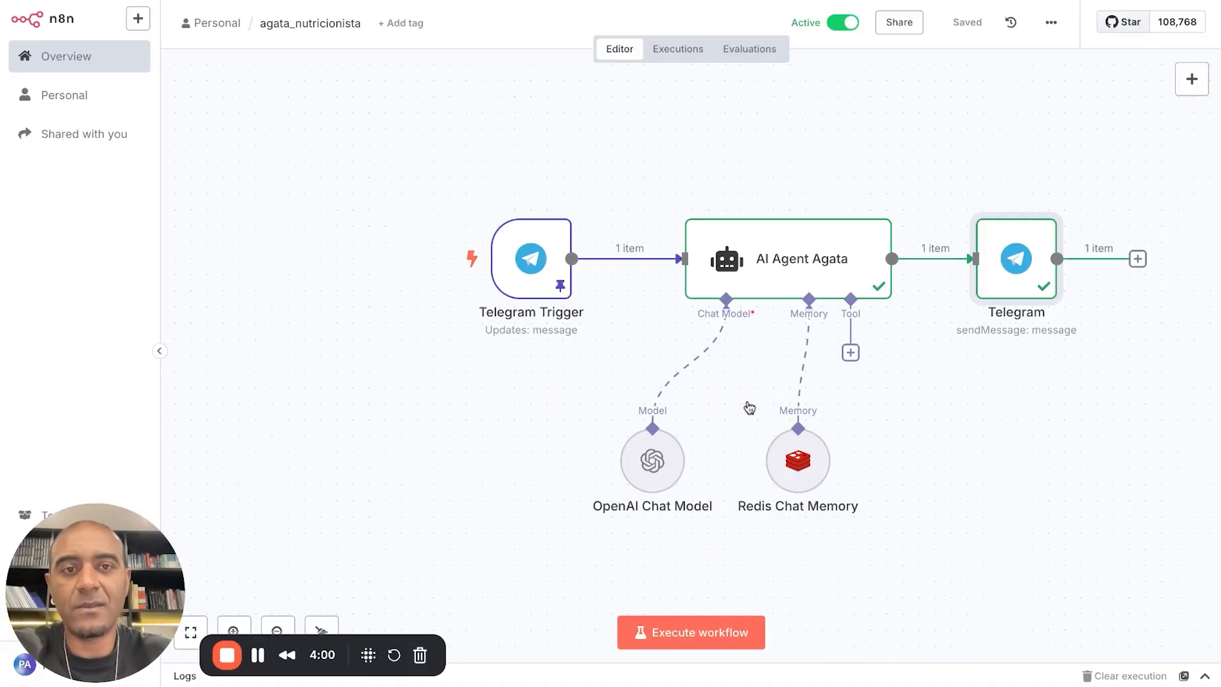
Step: Switch to Telegram and send AgataBot the message "Queria um treino para o feriado"
{"action": "left_click", "coordinate": [1022, 1]}
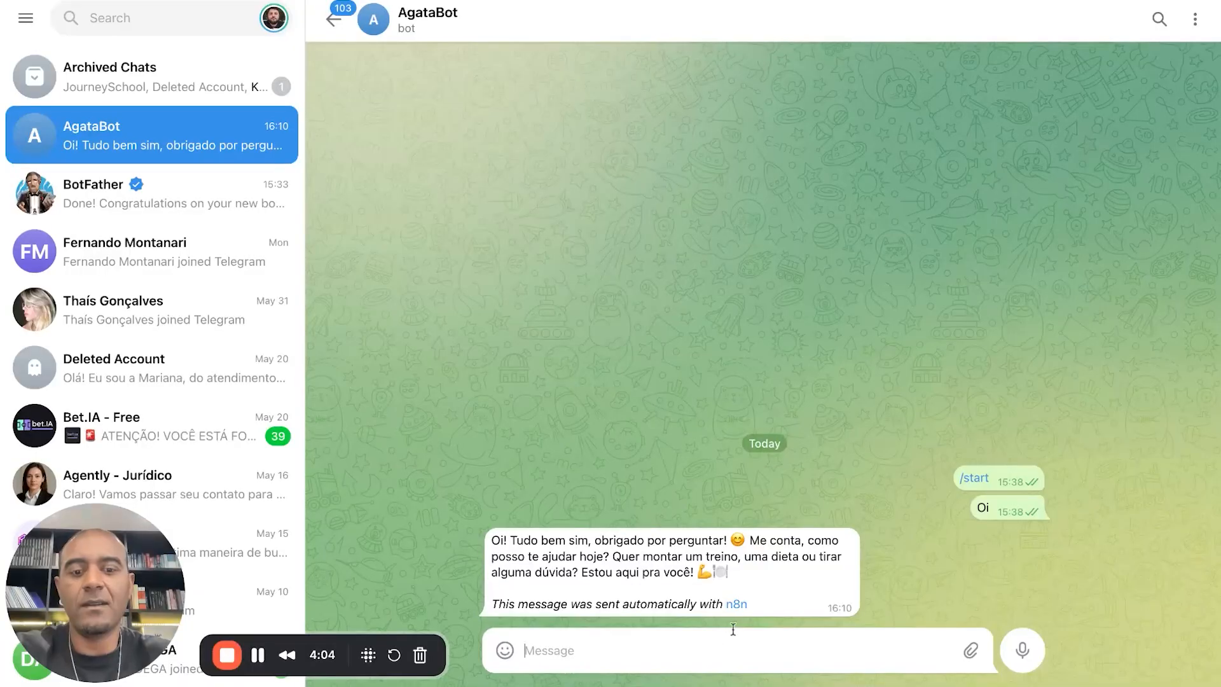
{"action": "left_click", "coordinate": [814, 646]}
{"action": "type", "text": "Tudp"}
{"action": "key", "text": "BackSpace"}
{"action": "key", "text": "BackSpace"}
{"action": "key", "text": "BackSpace"}
{"action": "key", "text": "BackSpace"}
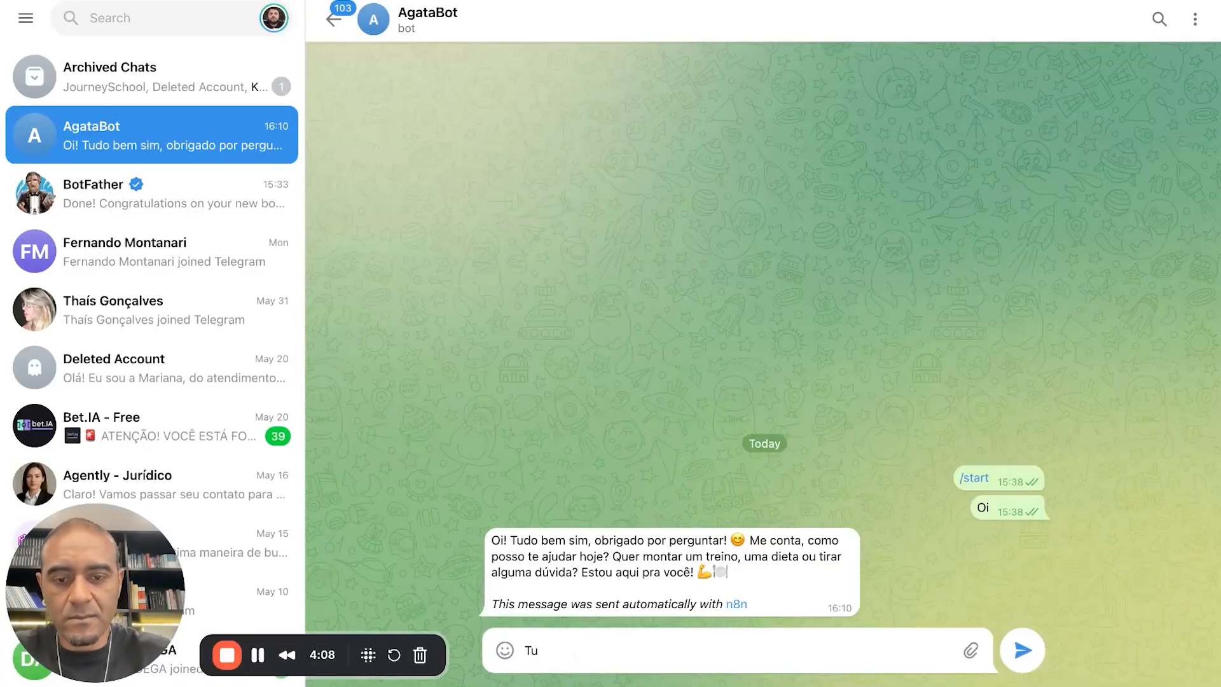
{"action": "type", "text": "Que"}
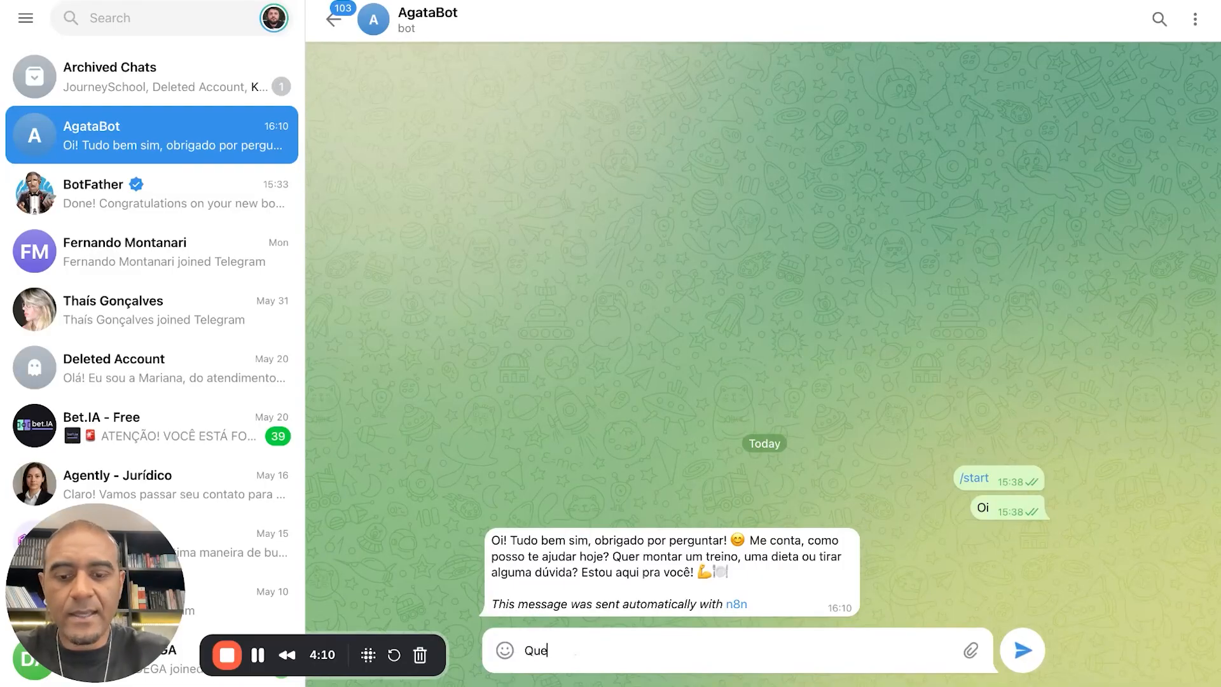
{"action": "type", "text": "ria um treino para "}
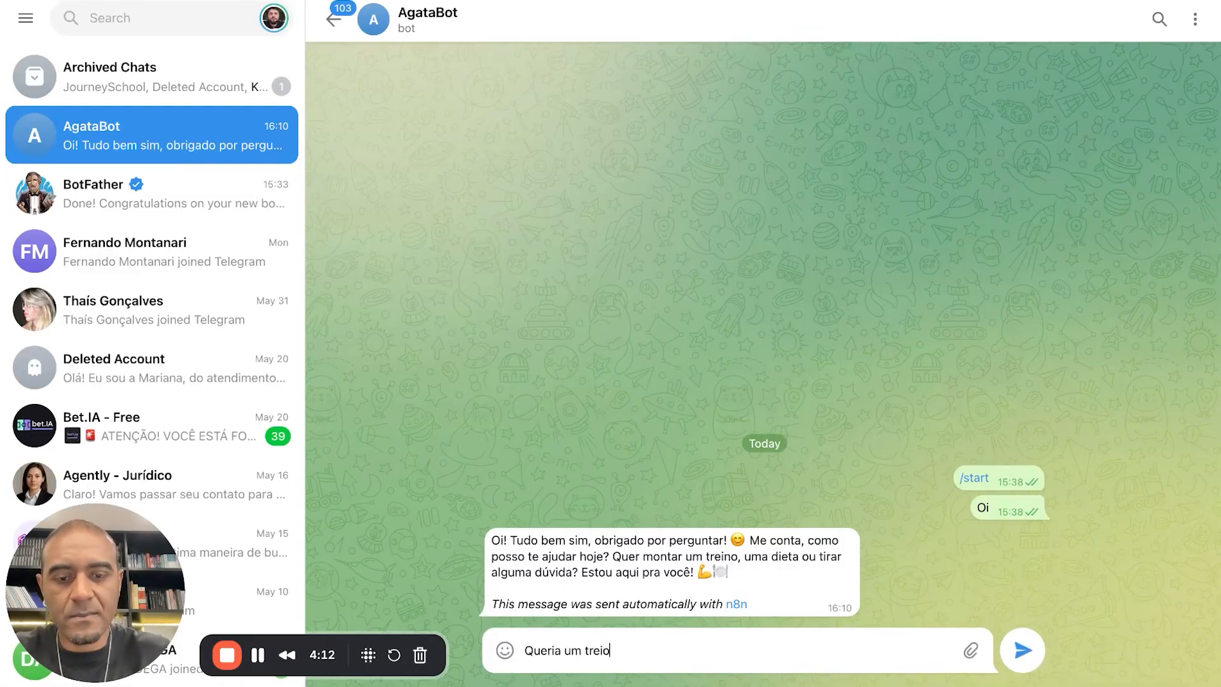
{"action": "type", "text": "o feriado"}
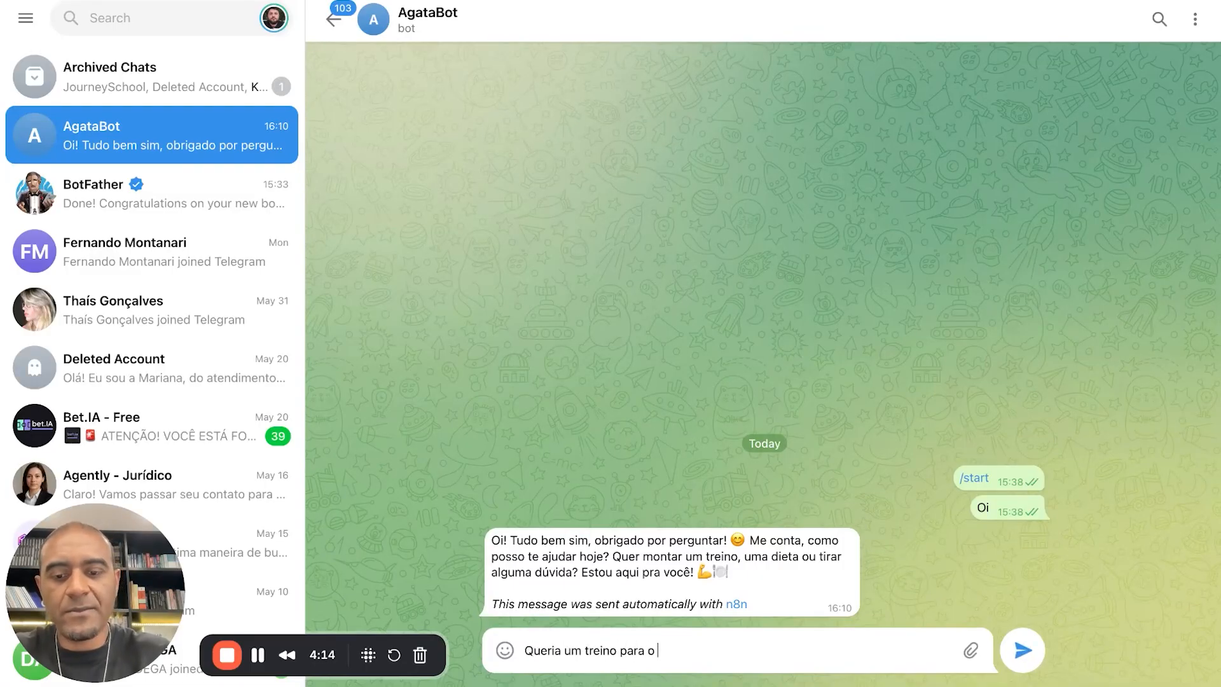
{"action": "key", "text": "Return"}
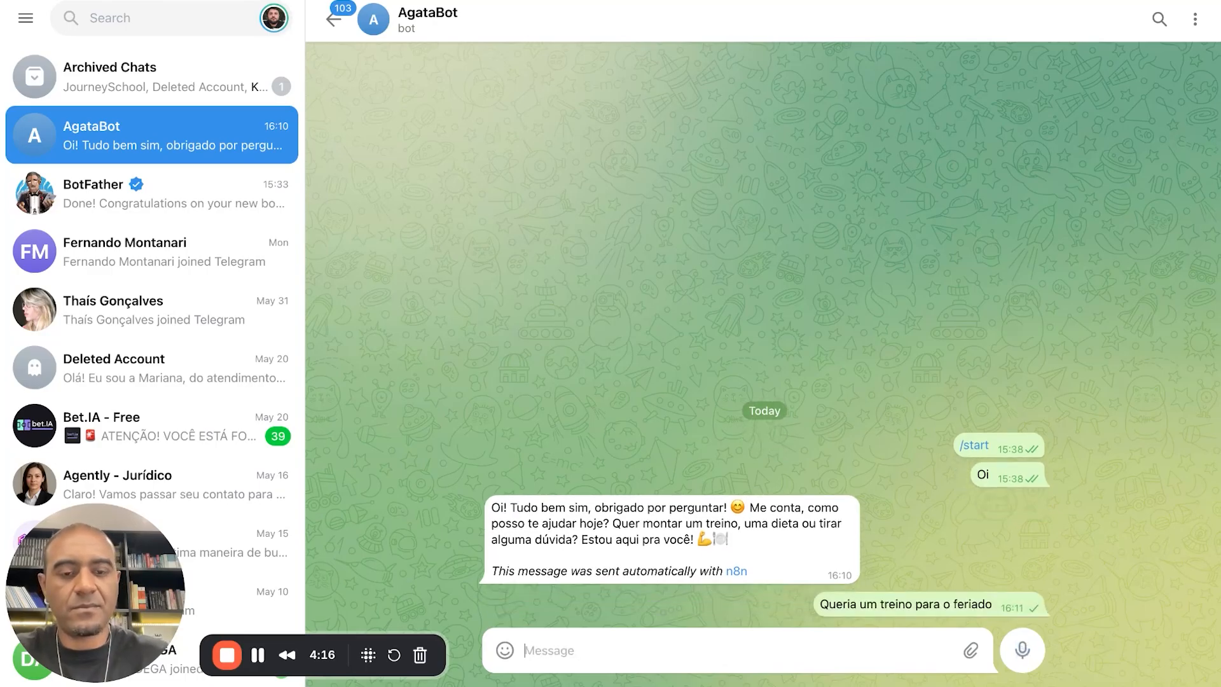